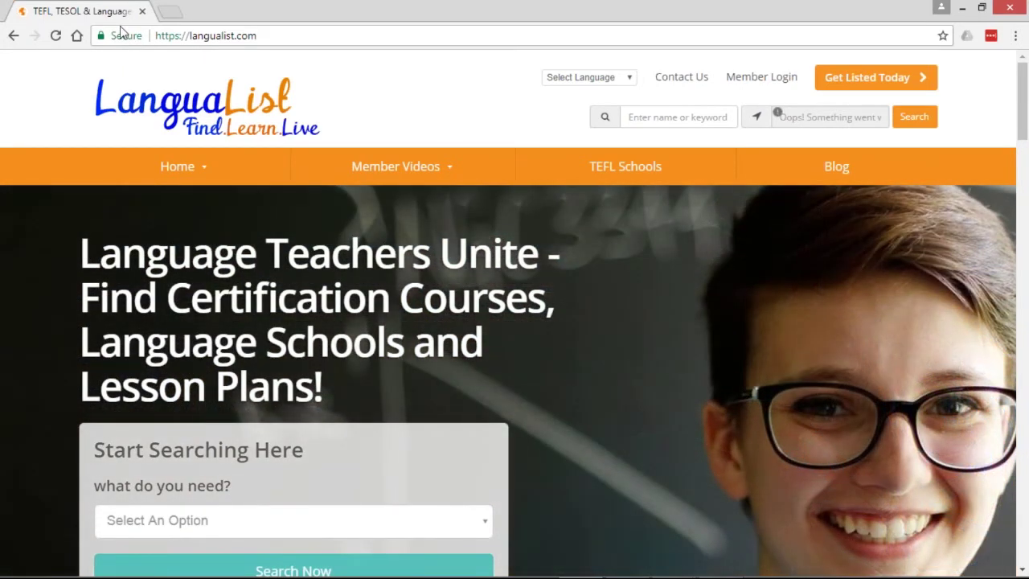
# - Bring up the slideshow and advance past the SSL $97/year Deal of the Week slide
pyautogui.hotkey('alt', 'Tab')
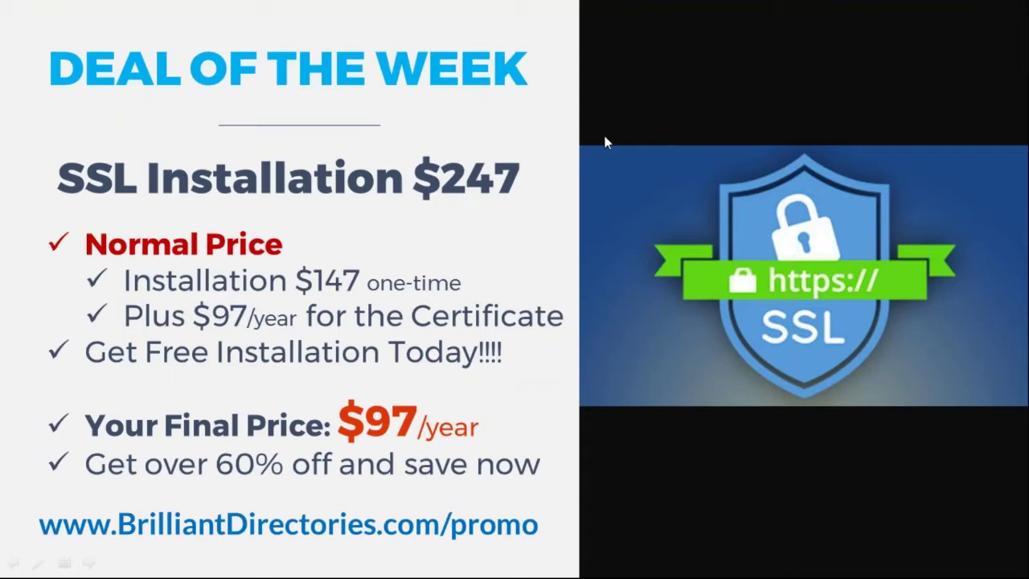
pyautogui.press('Right')
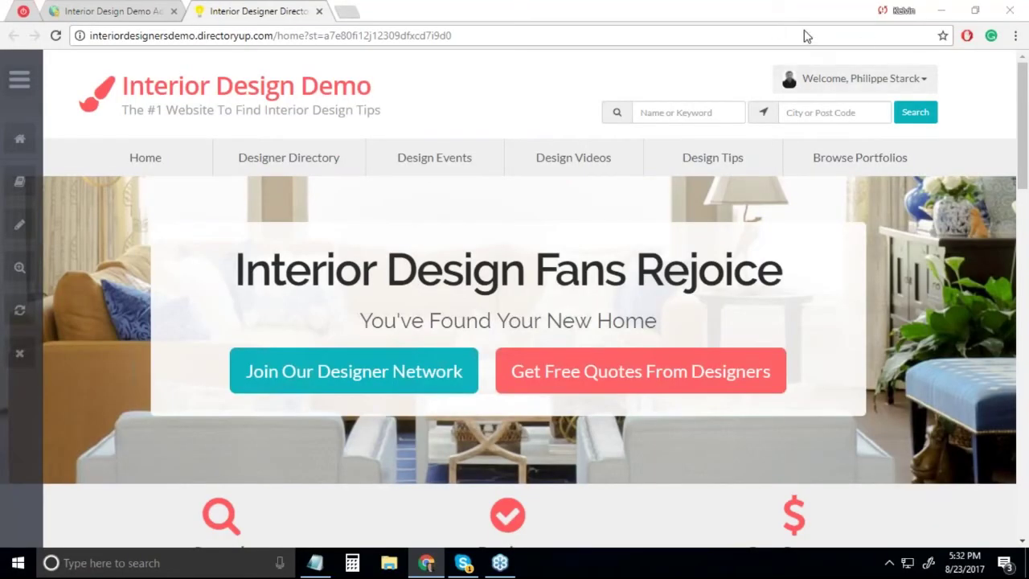
# - Try out the site header's location and Name or Keyword search fields
pyautogui.click(843, 119)
pyautogui.click(665, 115)
pyautogui.click(834, 113)
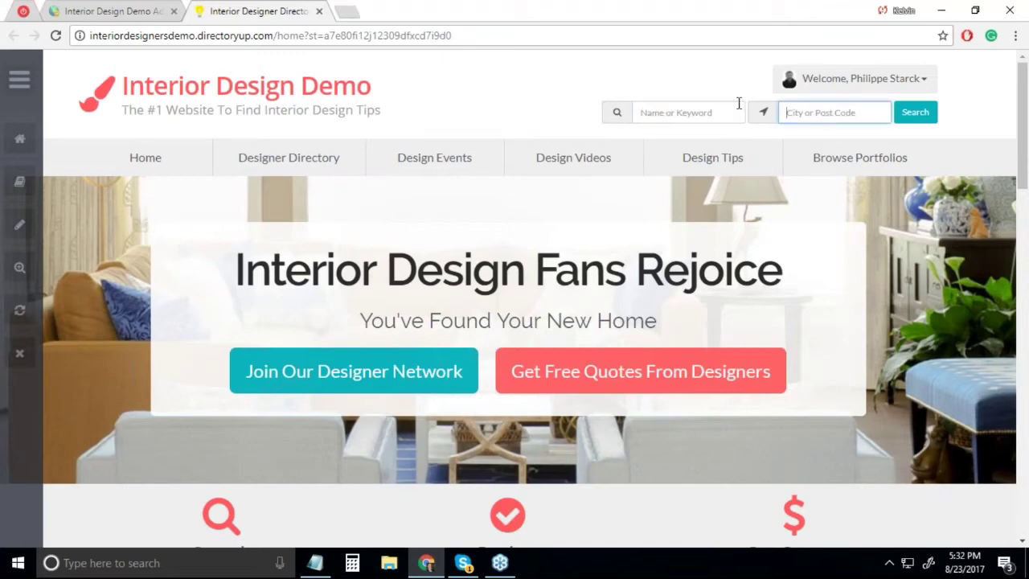
pyautogui.click(656, 117)
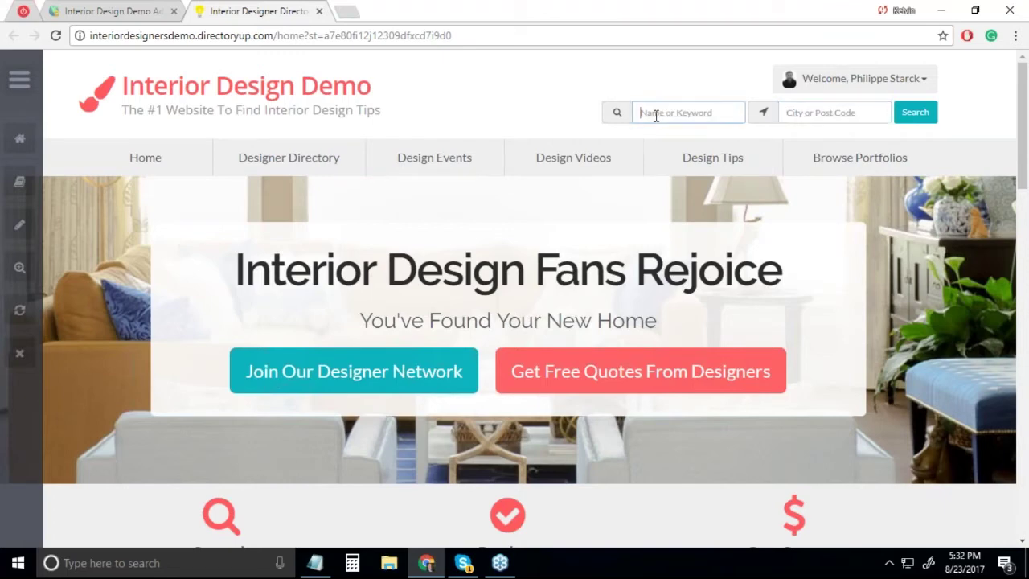
pyautogui.click(822, 112)
pyautogui.click(666, 113)
pyautogui.click(817, 113)
# - Enter the test keyword 'te' in the Name or Keyword field, then go to the admin console
pyautogui.click(682, 111)
pyautogui.write('te')
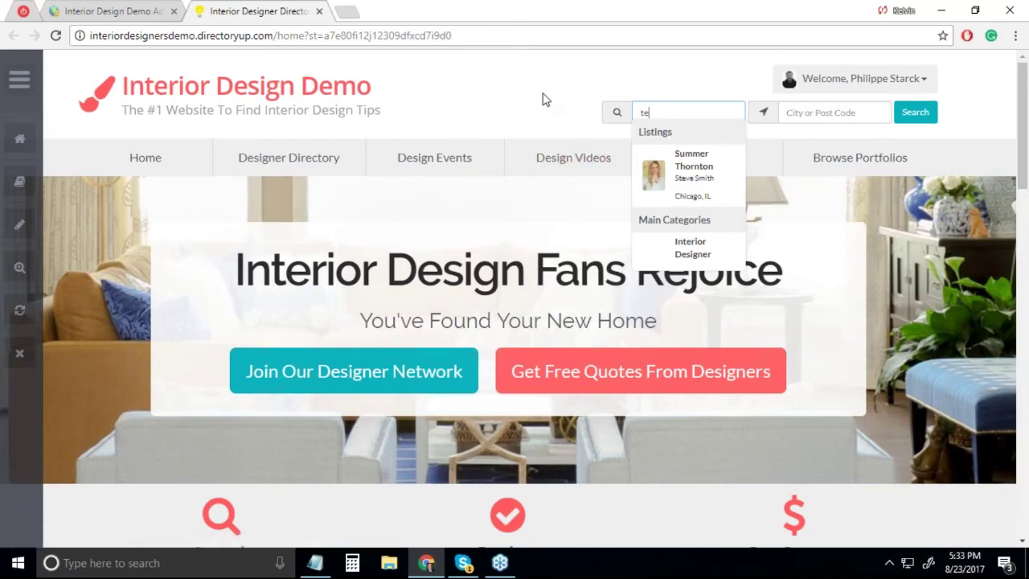
pyautogui.moveTo(663, 113); pyautogui.dragTo(618, 113)
pyautogui.click(515, 114)
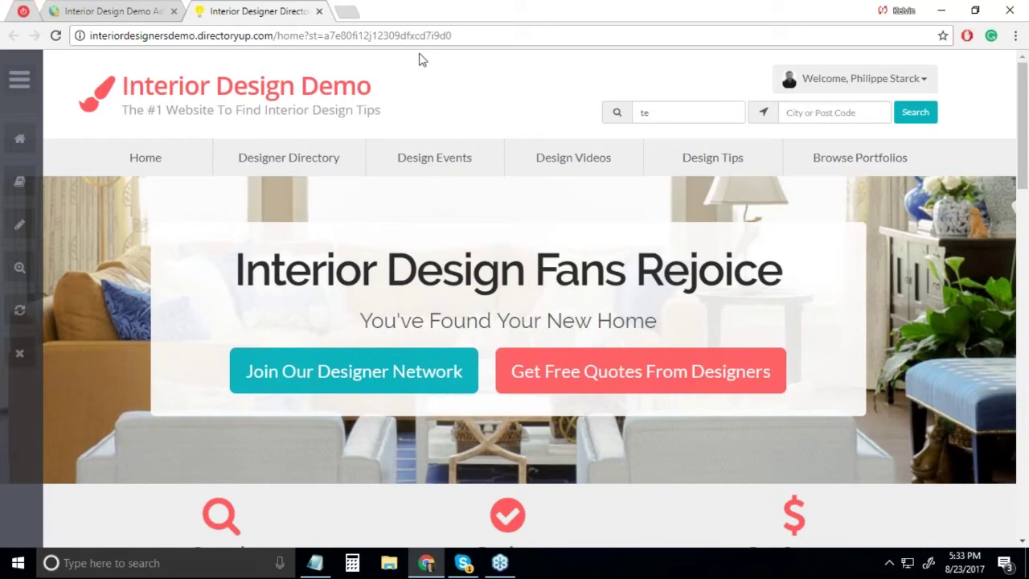
pyautogui.click(110, 13)
# - Open Design Settings, expand Header Design, and compare with the live site's current header
pyautogui.moveTo(57, 345)
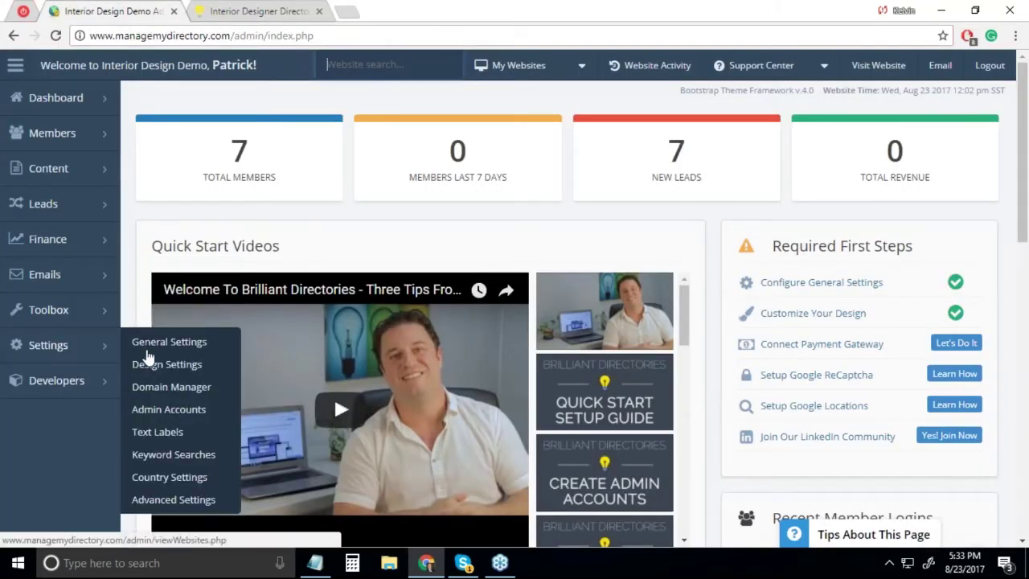
pyautogui.click(165, 367)
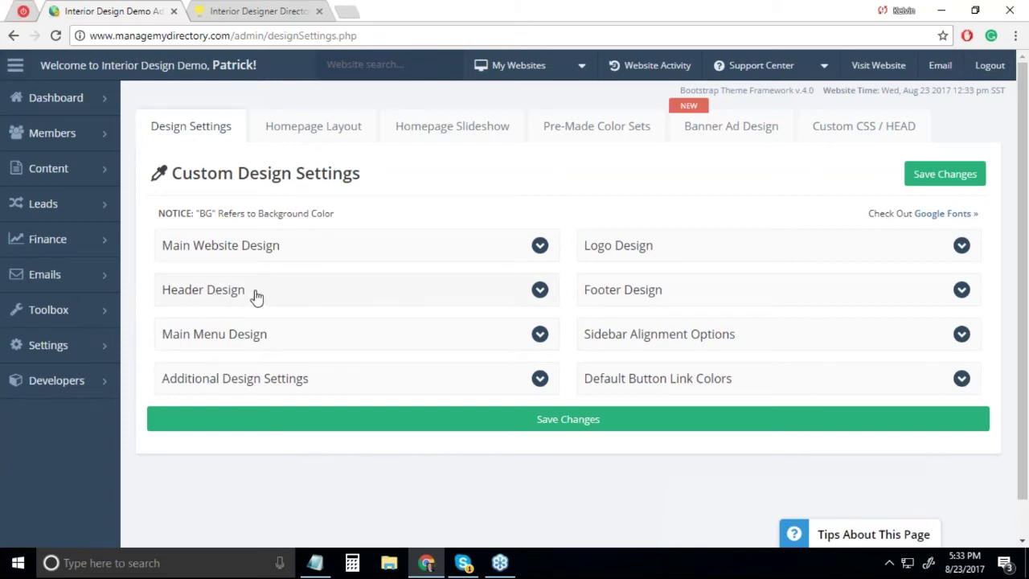
pyautogui.click(204, 129)
pyautogui.click(283, 291)
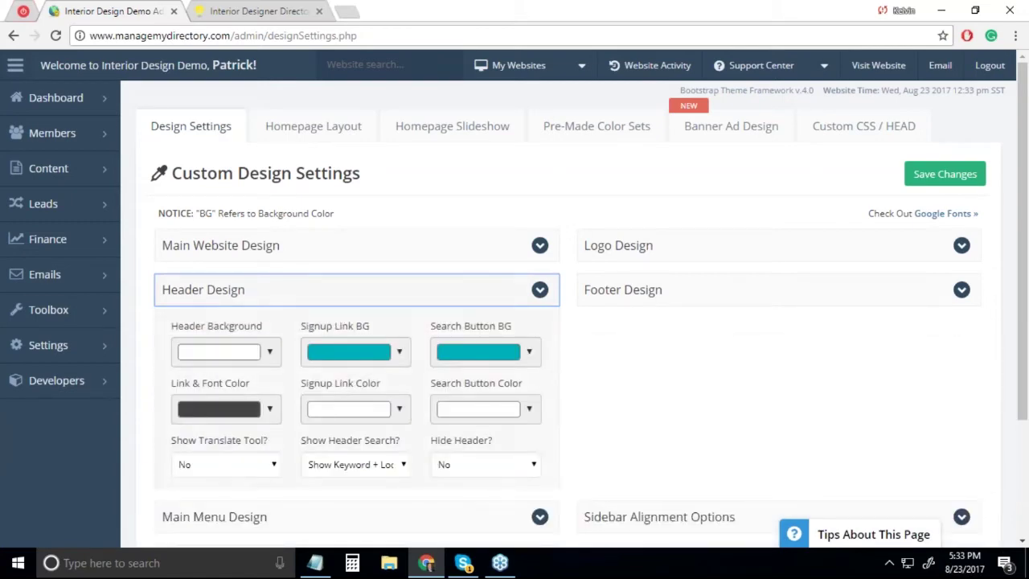
pyautogui.click(265, 11)
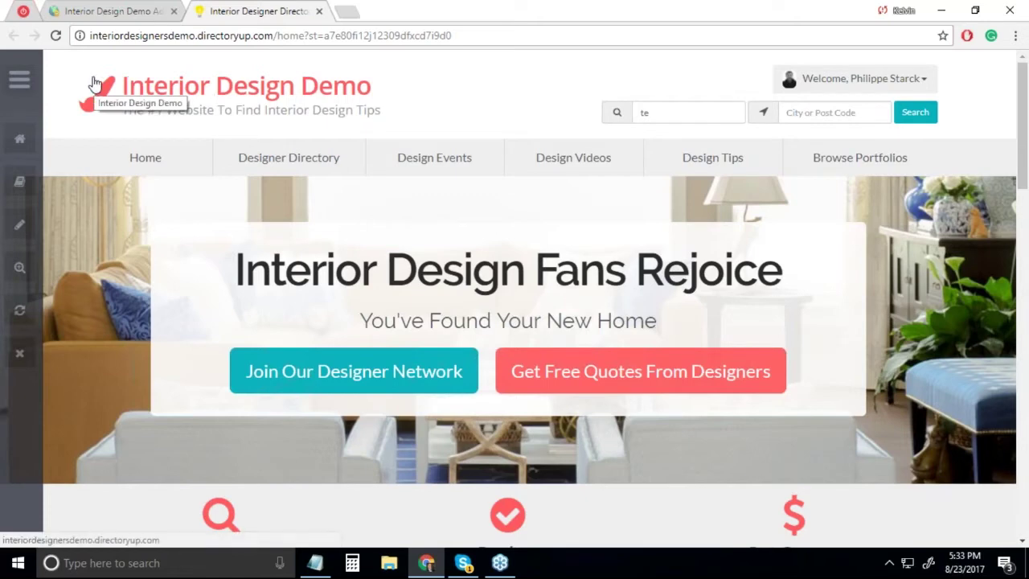
pyautogui.click(93, 11)
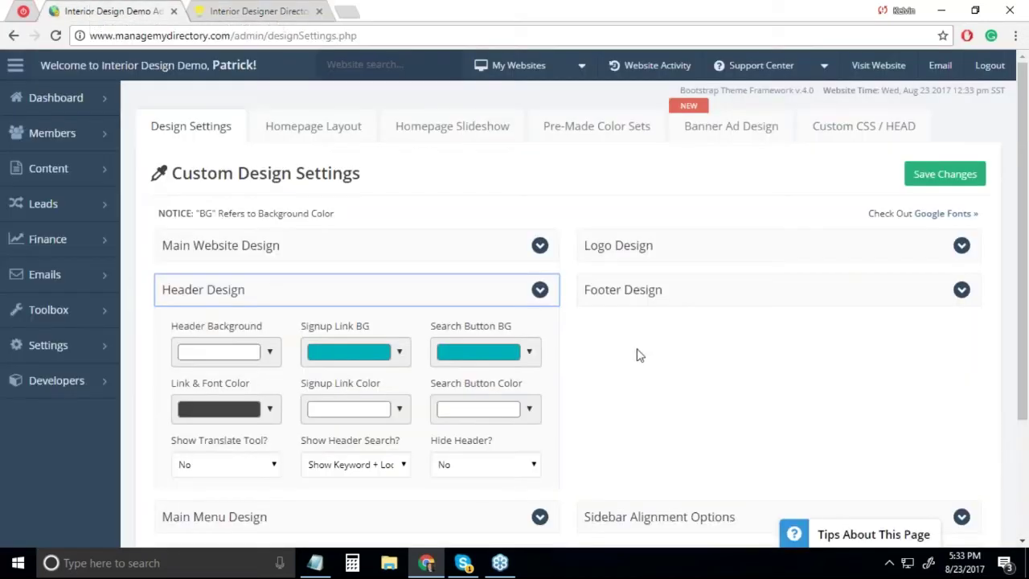
# - Set Show Header Search to Video Search and save the changes
pyautogui.scroll(-2, 637, 375)
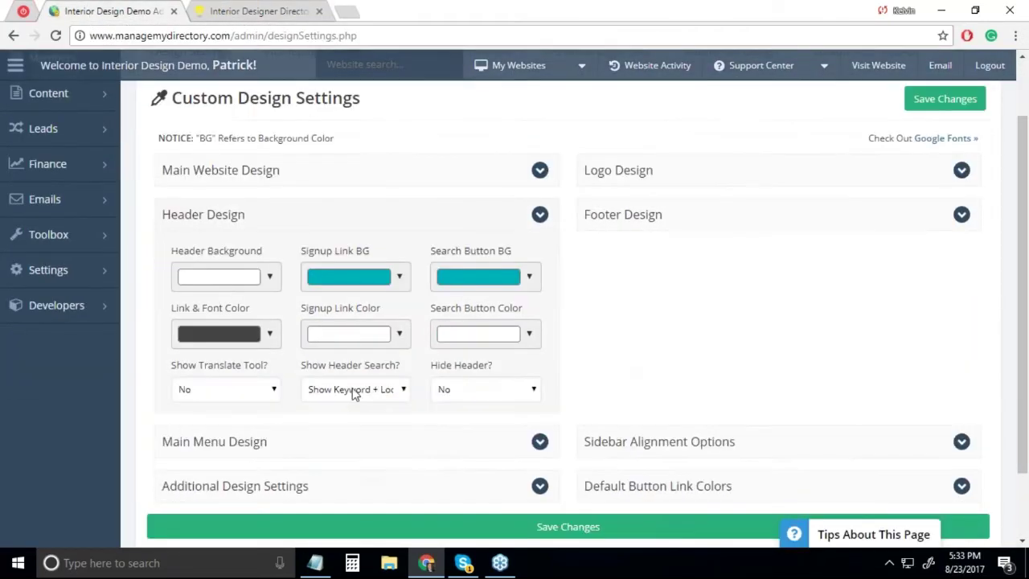
pyautogui.click(351, 387)
pyautogui.click(352, 387)
pyautogui.click(352, 388)
pyautogui.click(351, 387)
pyautogui.click(351, 388)
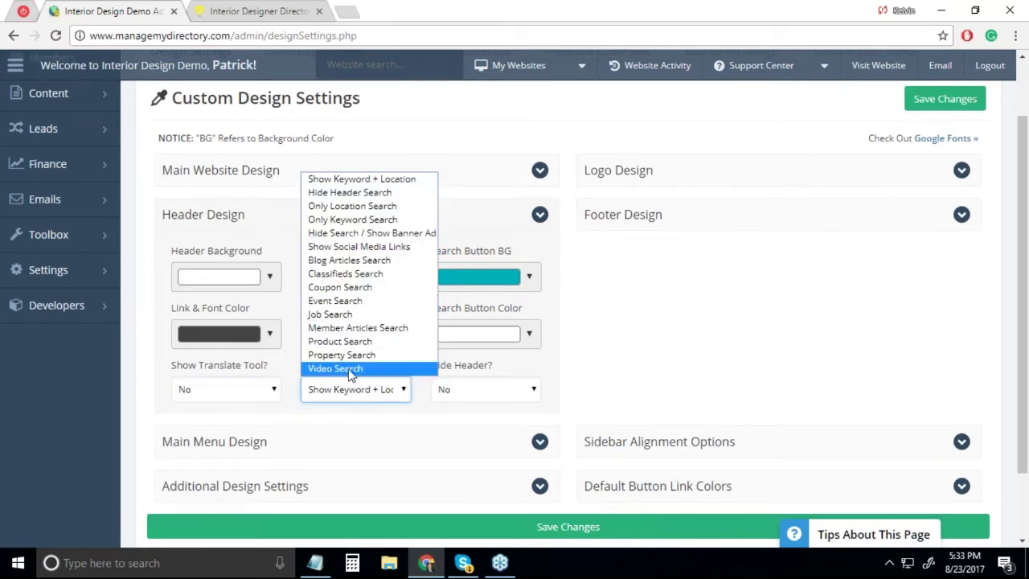
pyautogui.click(349, 369)
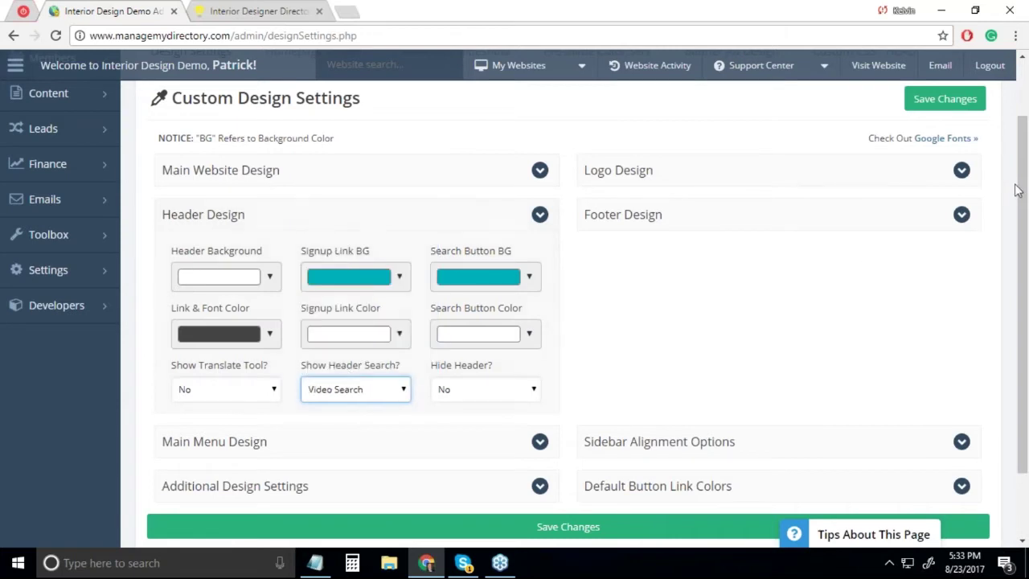
pyautogui.click(954, 98)
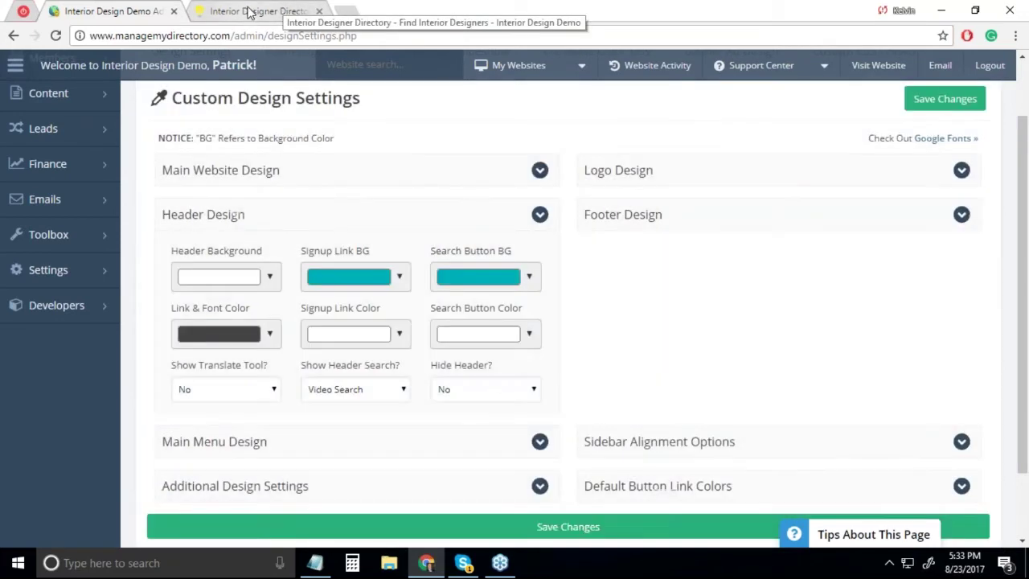
# - Reload the live site and type 'te' in the new single search box to see video suggestions
pyautogui.click(250, 11)
pyautogui.click(56, 37)
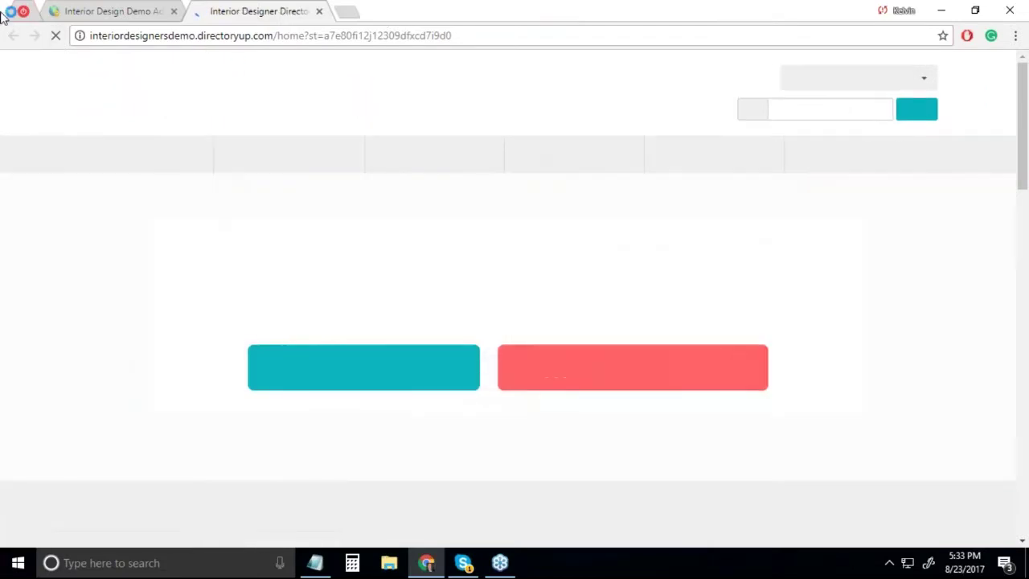
pyautogui.click(837, 113)
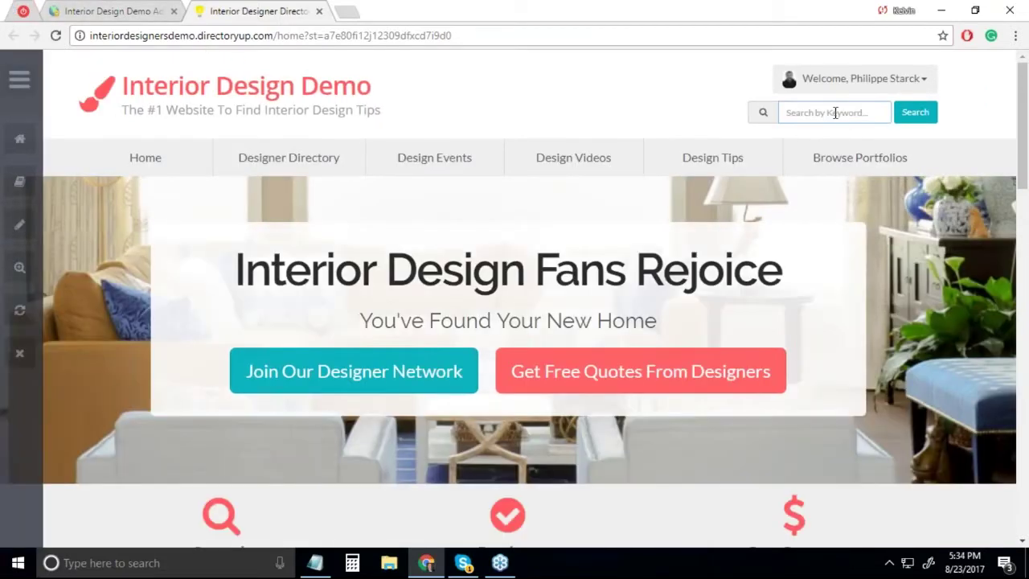
pyautogui.write('te')
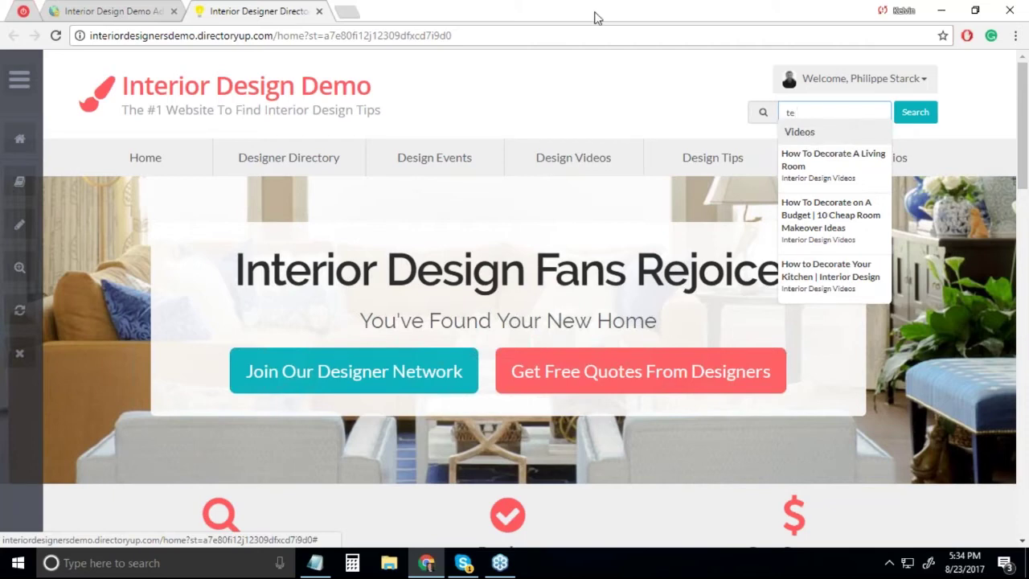
pyautogui.click(118, 19)
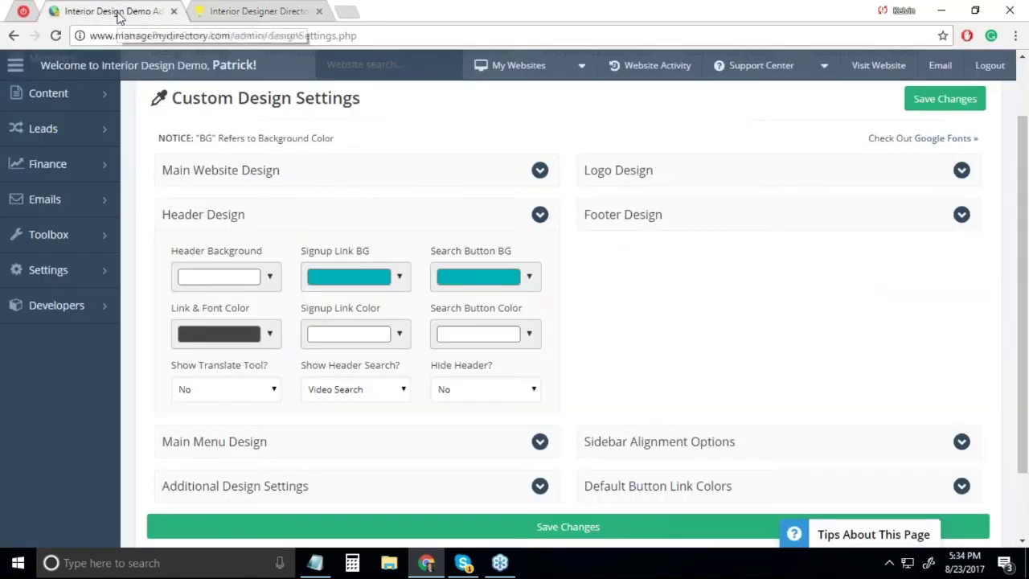
pyautogui.click(388, 394)
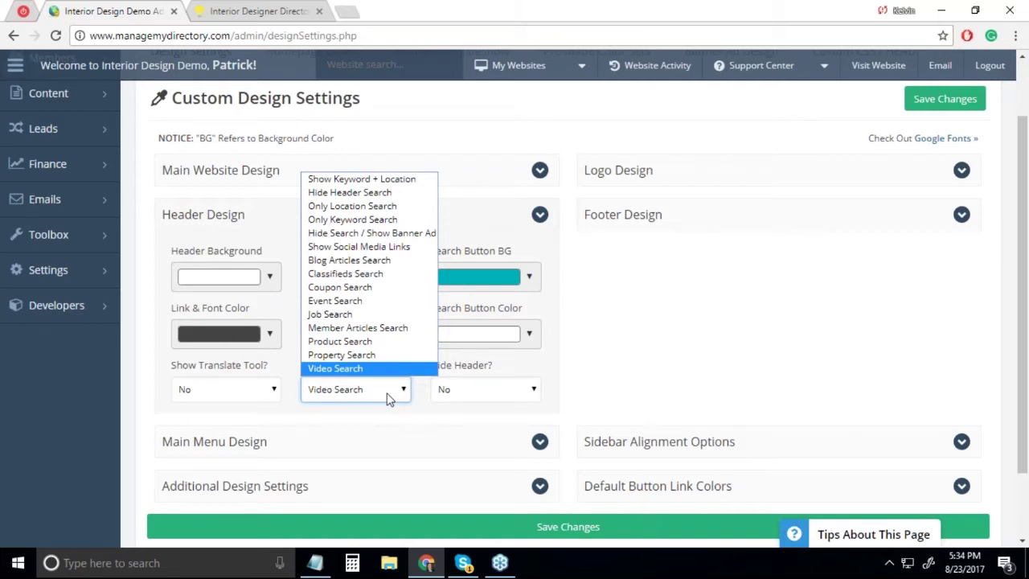
pyautogui.click(730, 351)
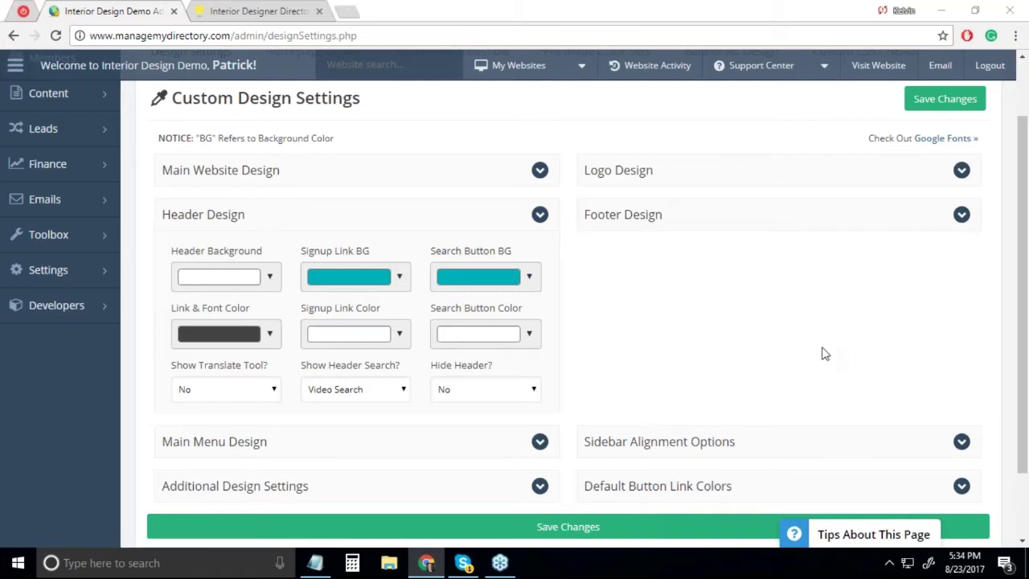
pyautogui.scroll(1, 783, 304)
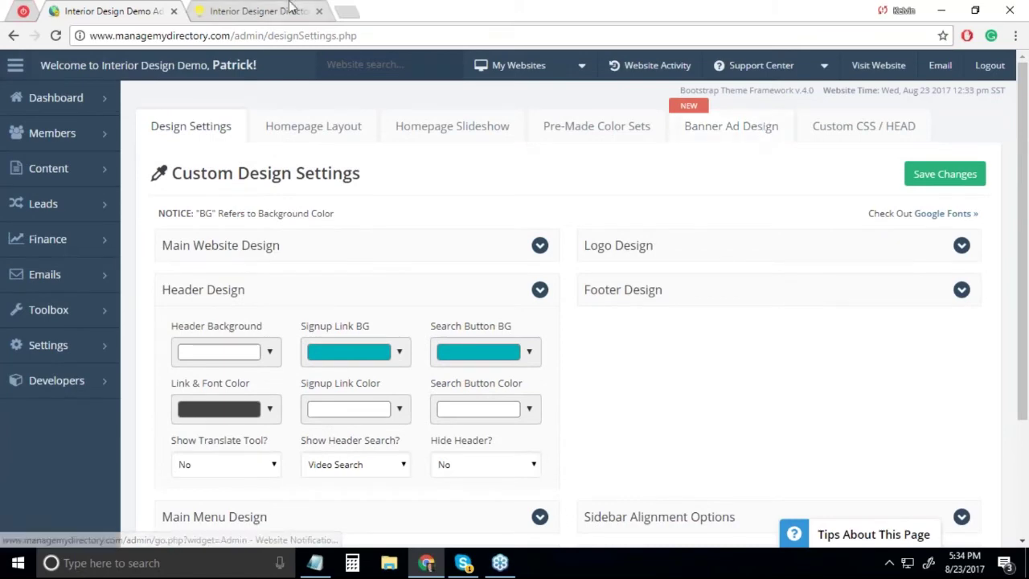
pyautogui.click(259, 12)
pyautogui.click(113, 11)
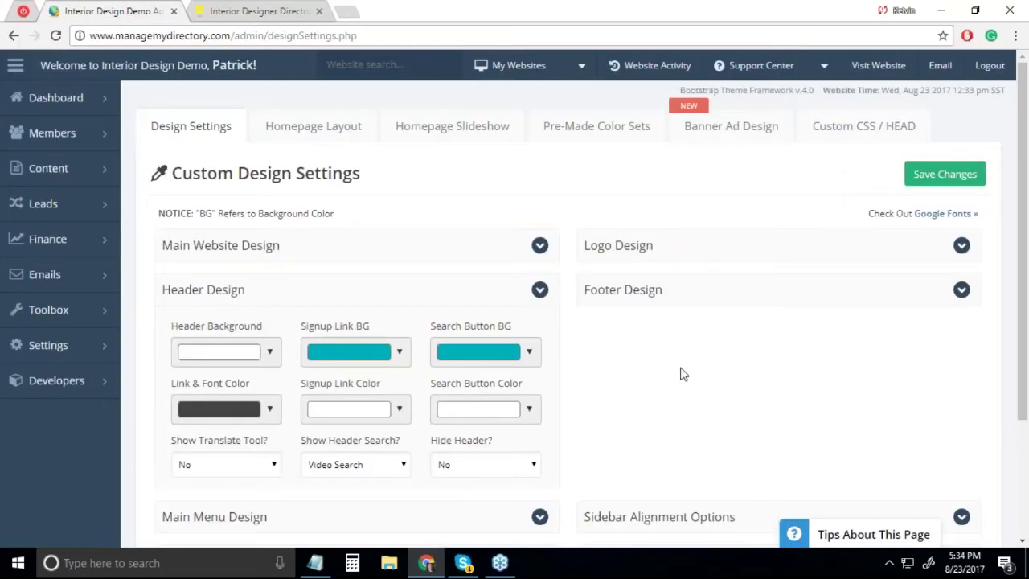
pyautogui.scroll(-1, 702, 385)
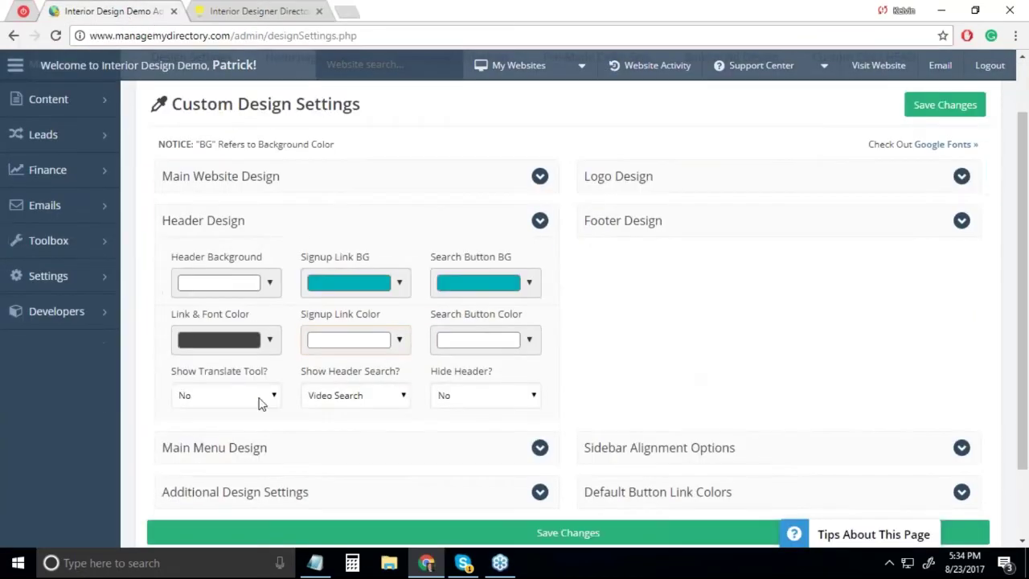
pyautogui.click(338, 394)
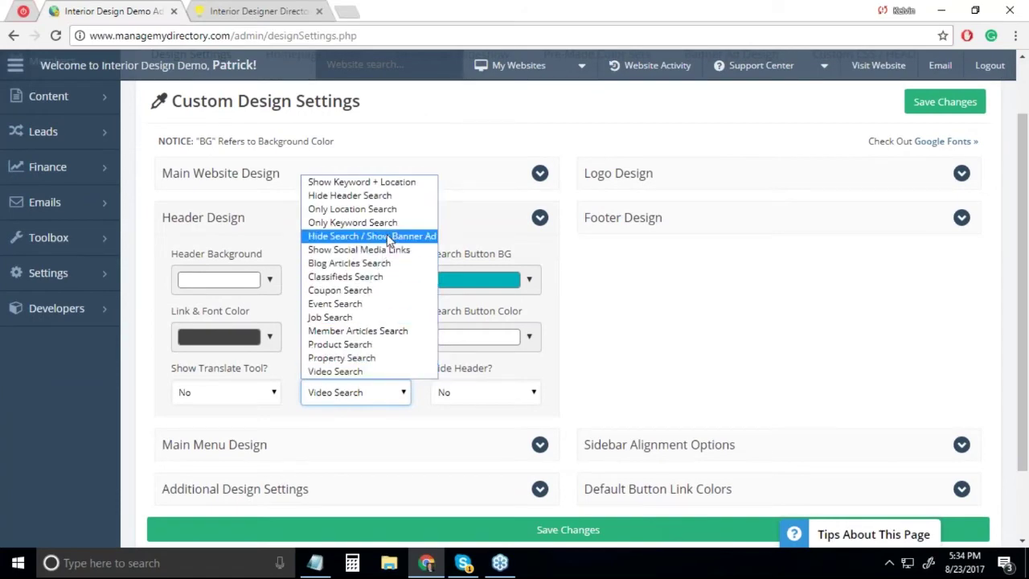
pyautogui.click(259, 11)
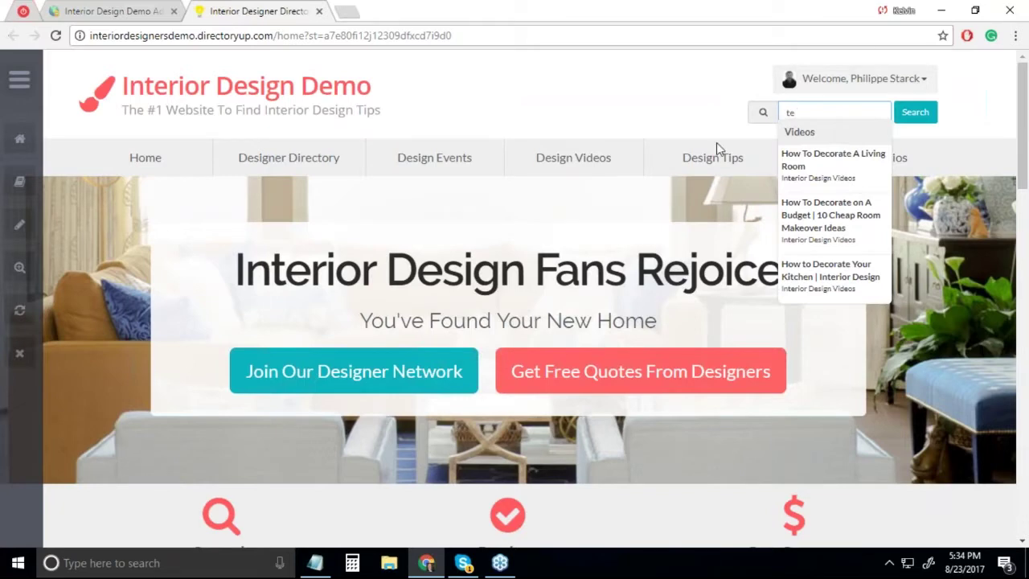
pyautogui.click(641, 83)
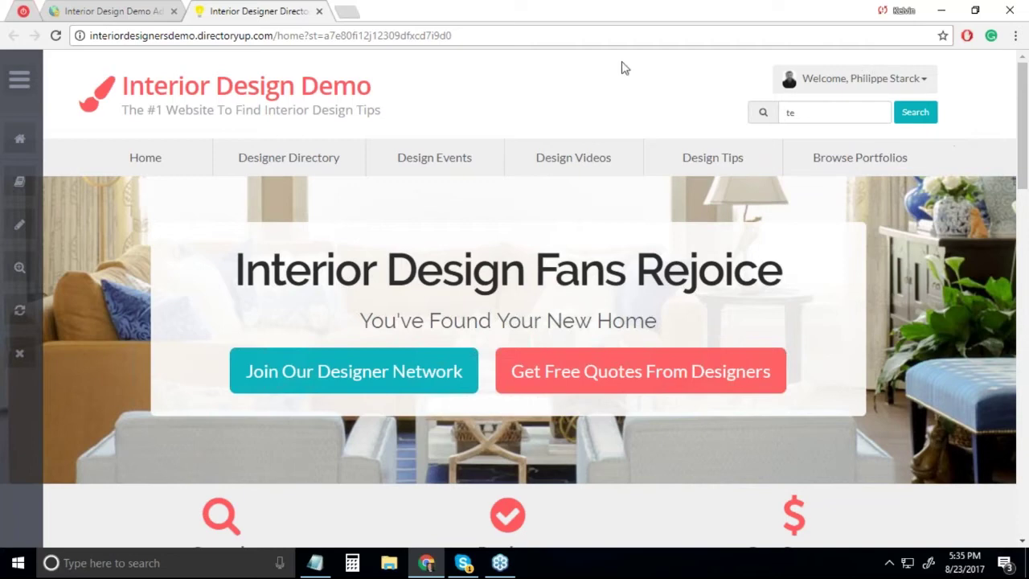
# - Save Show Header Search as Hide Search / Show Banner Ad and reload the demo site
pyautogui.click(78, 8)
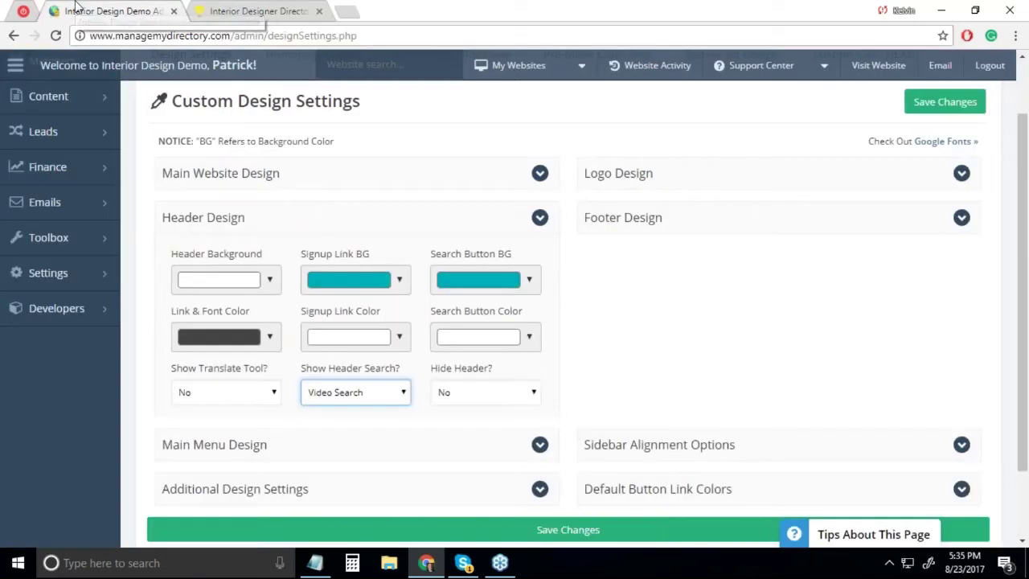
pyautogui.click(335, 395)
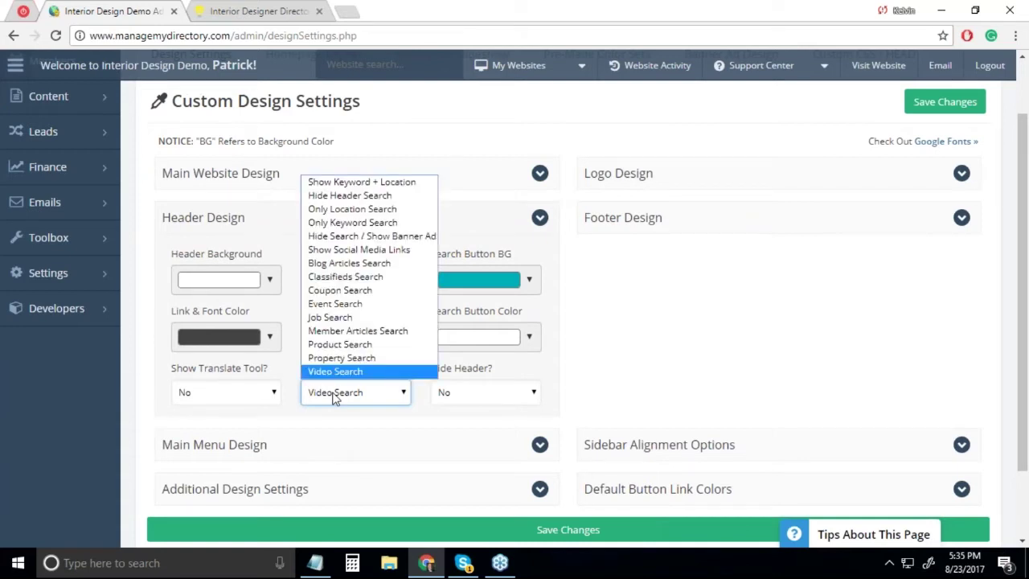
pyautogui.click(335, 240)
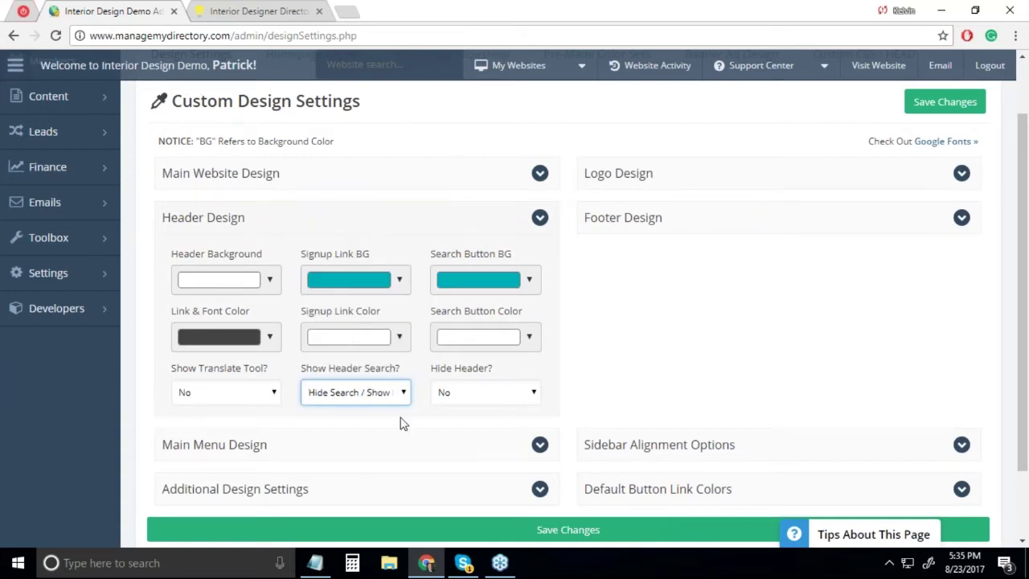
pyautogui.click(921, 101)
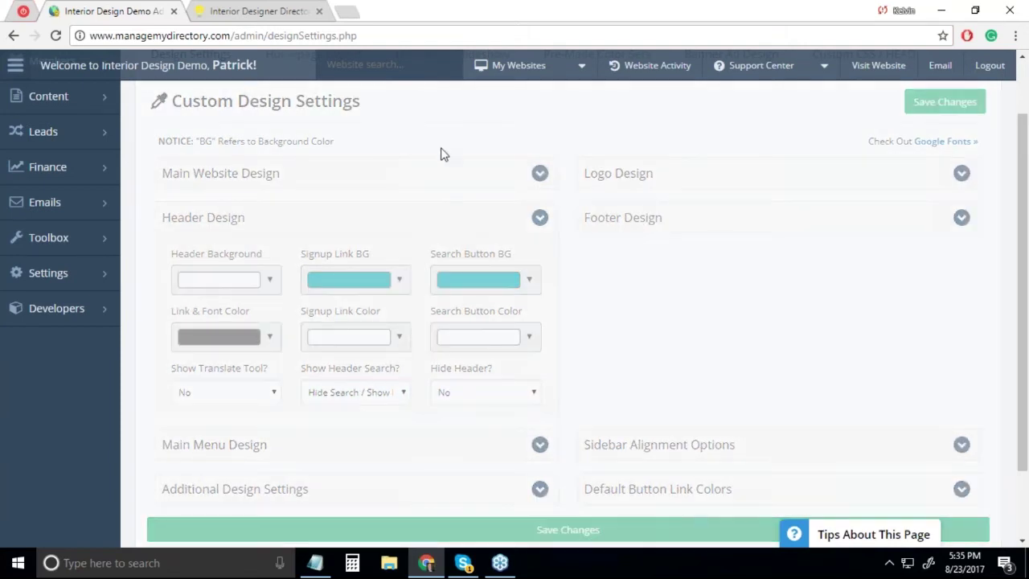
pyautogui.click(246, 14)
pyautogui.click(56, 36)
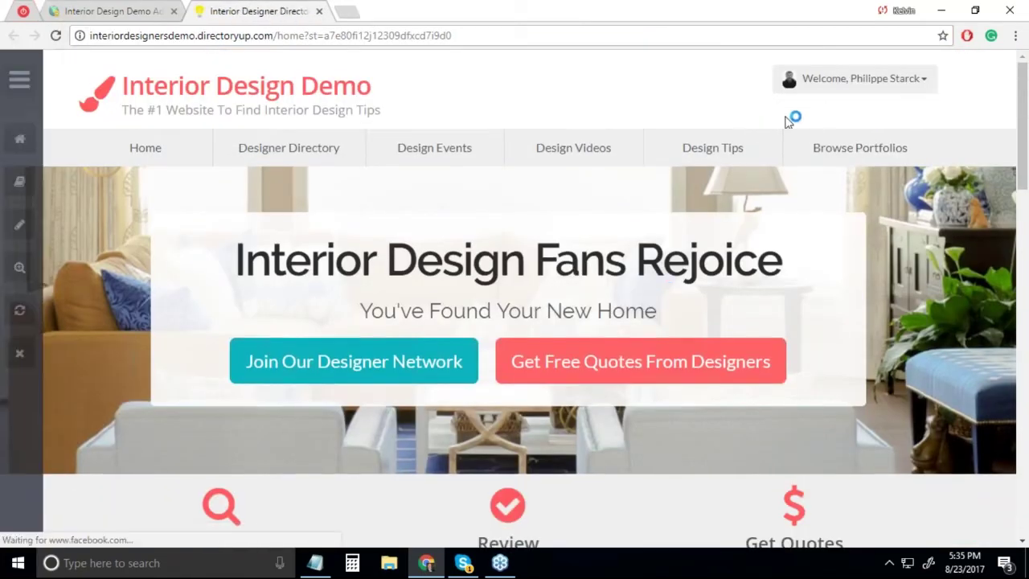
pyautogui.click(112, 11)
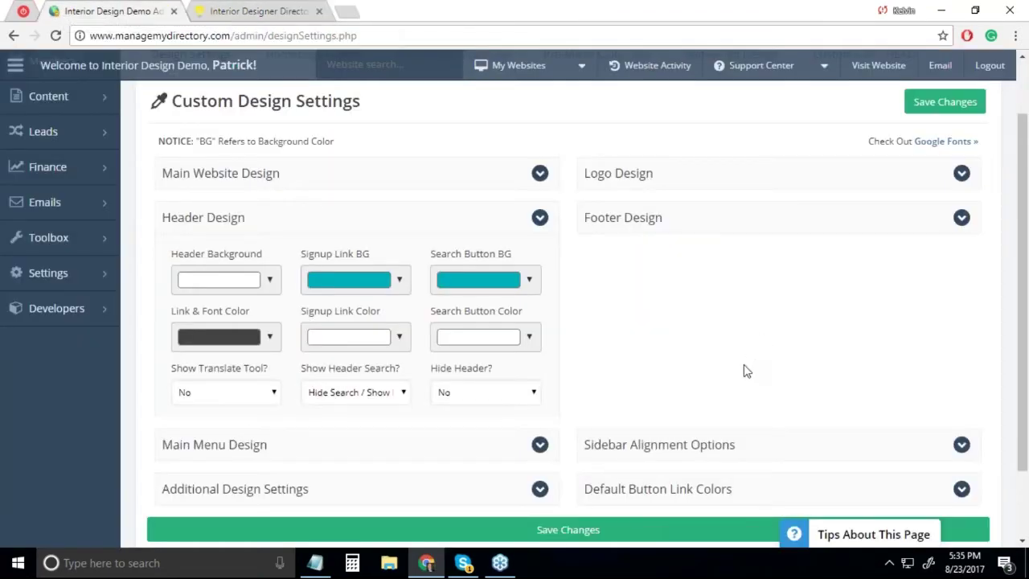
pyautogui.scroll(2, 724, 149)
pyautogui.click(732, 126)
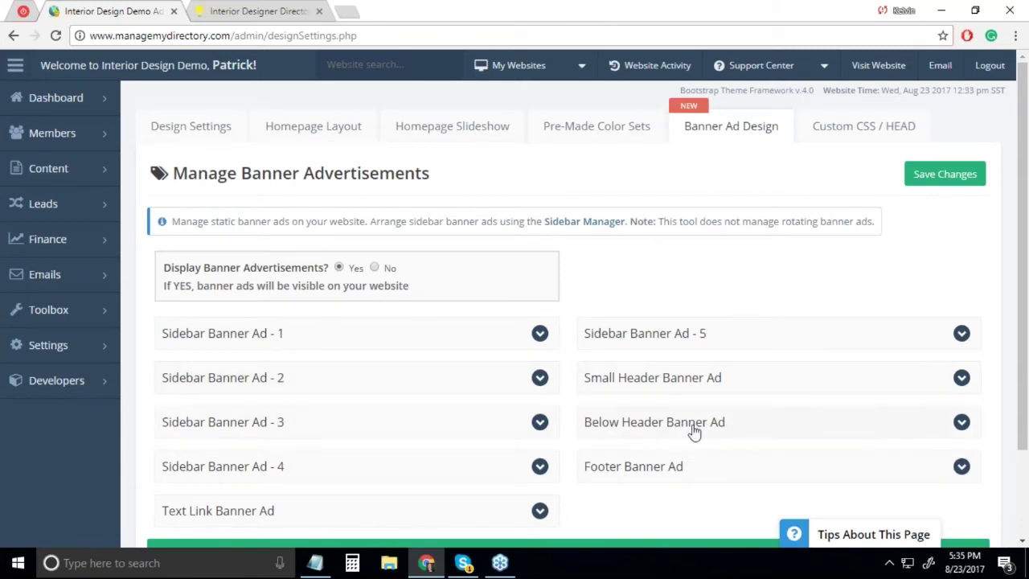
pyautogui.click(754, 386)
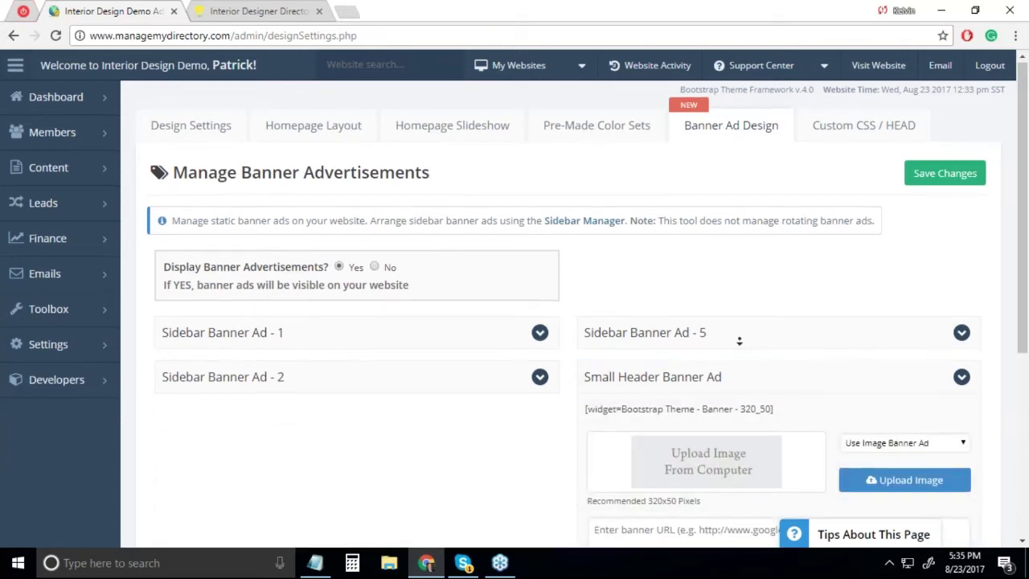
pyautogui.scroll(-2, 730, 287)
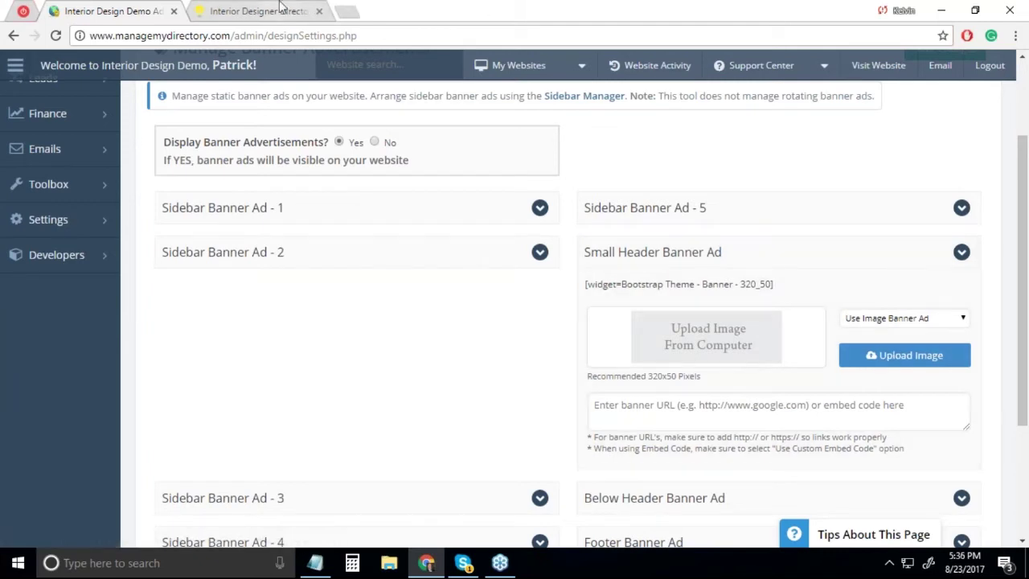
pyautogui.click(256, 10)
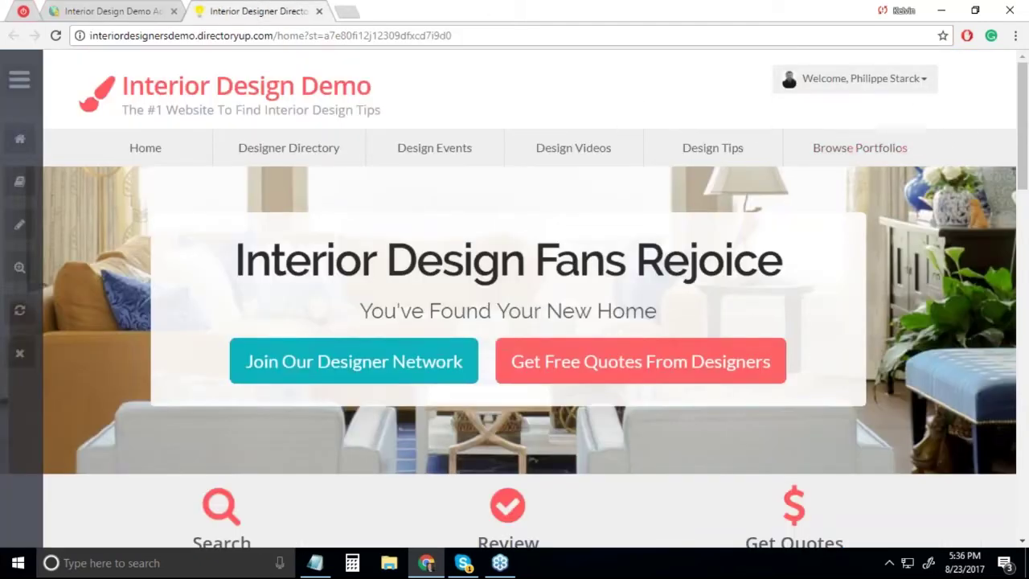
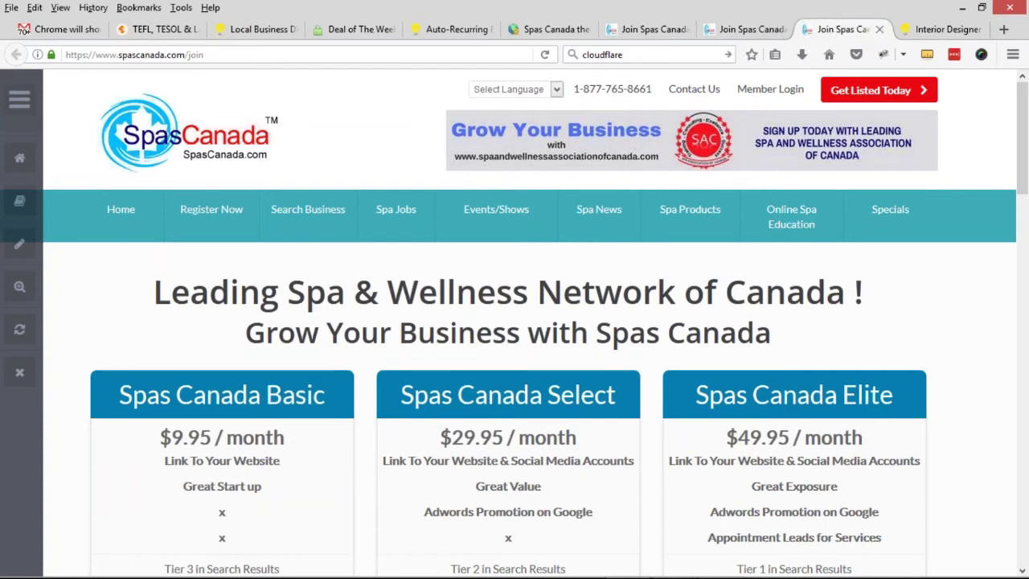
pyautogui.scroll(-5, 844, 349)
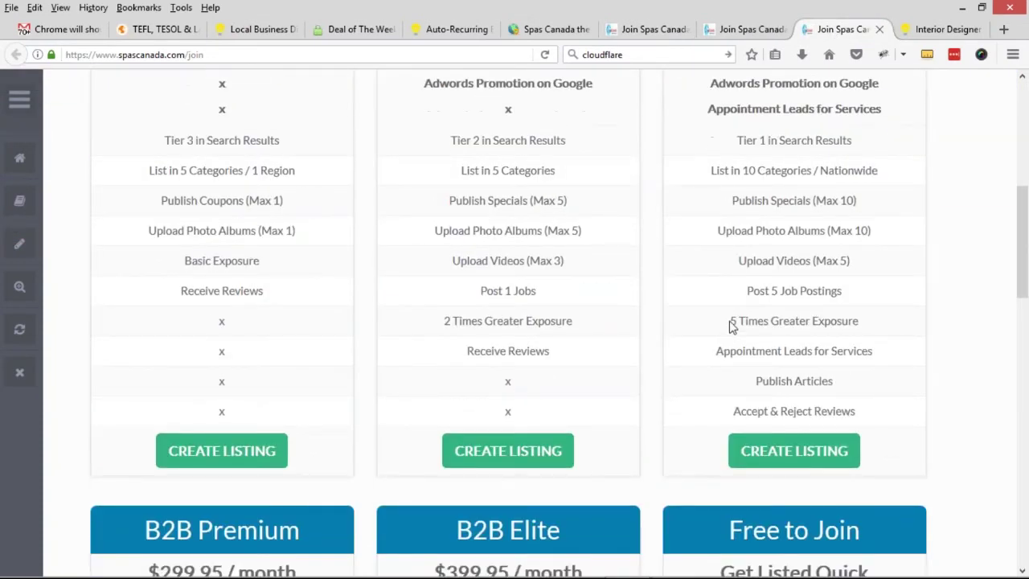
pyautogui.scroll(-6, 732, 325)
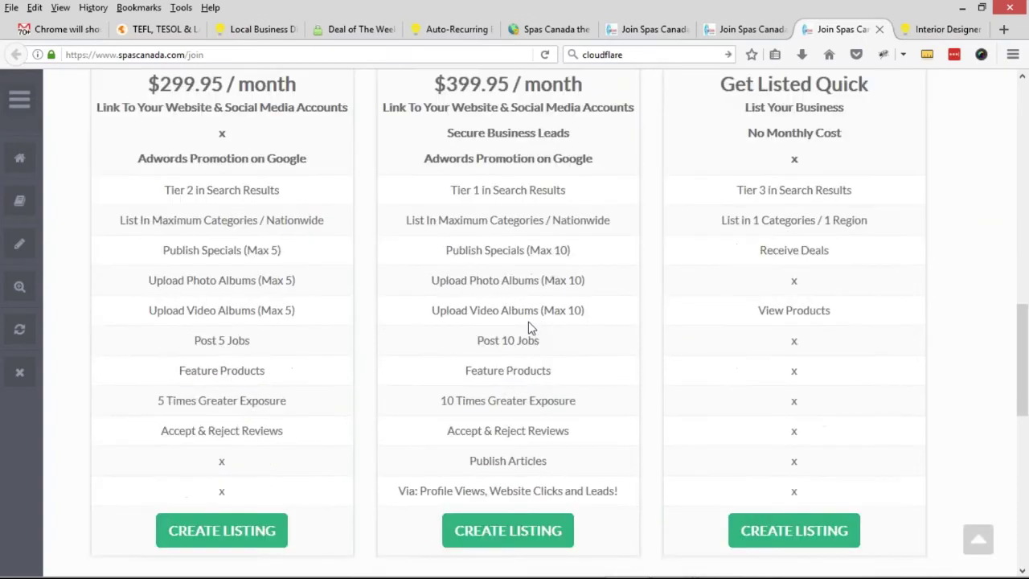
pyautogui.scroll(-5, 531, 328)
pyautogui.click(748, 30)
pyautogui.scroll(-9, 526, 297)
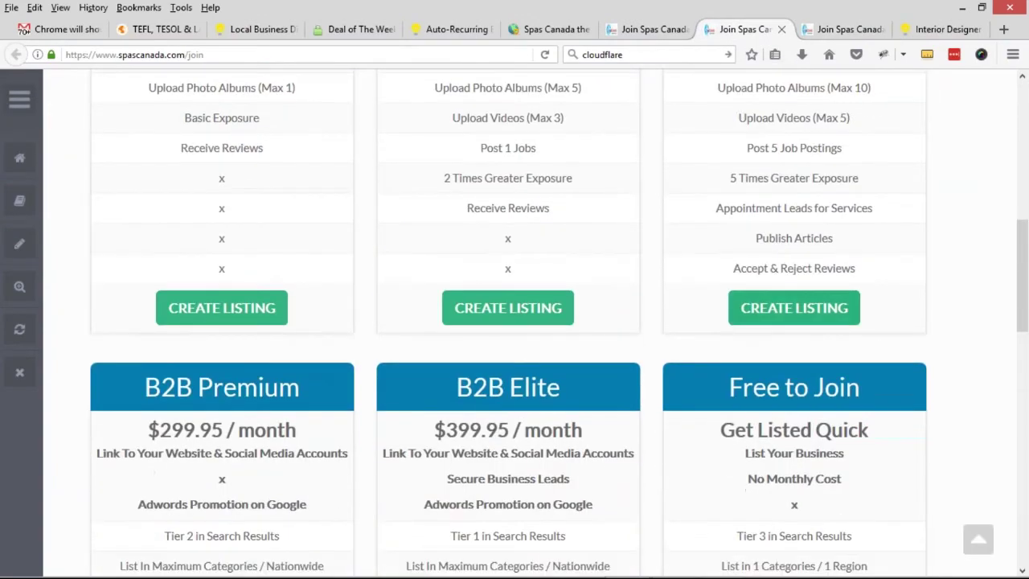
pyautogui.scroll(-5, 740, 245)
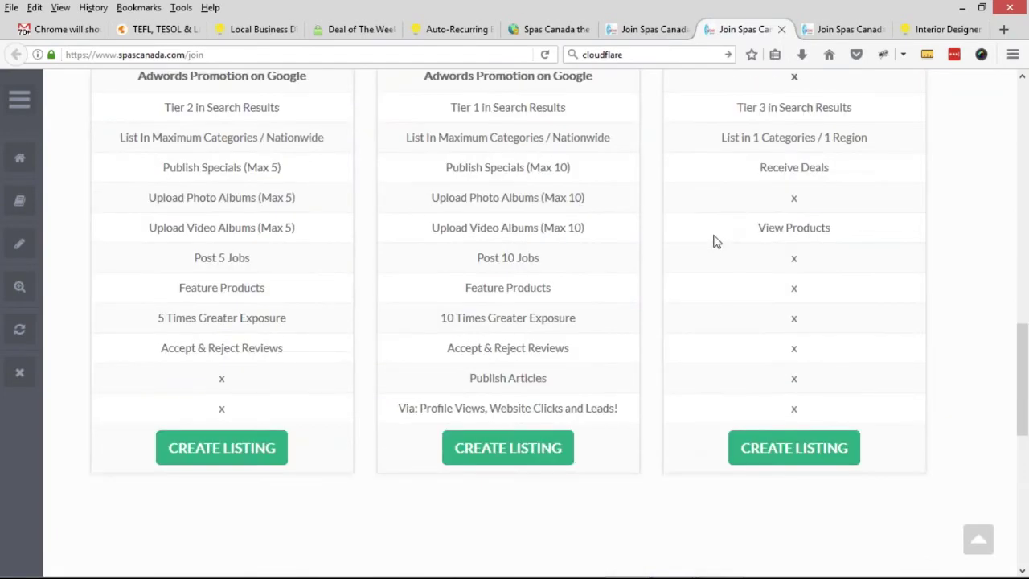
pyautogui.scroll(10, 716, 241)
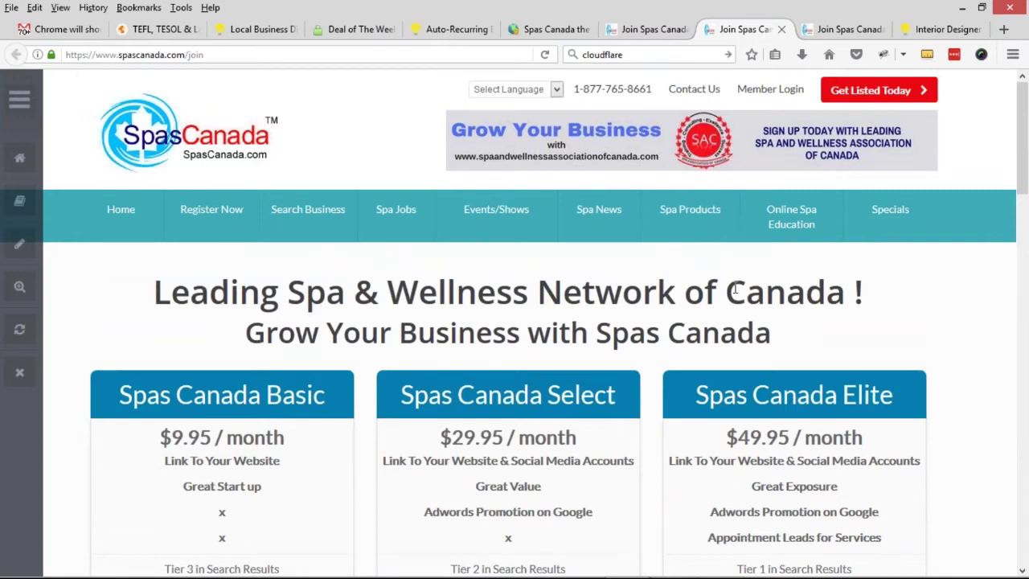
pyautogui.scroll(-9, 734, 291)
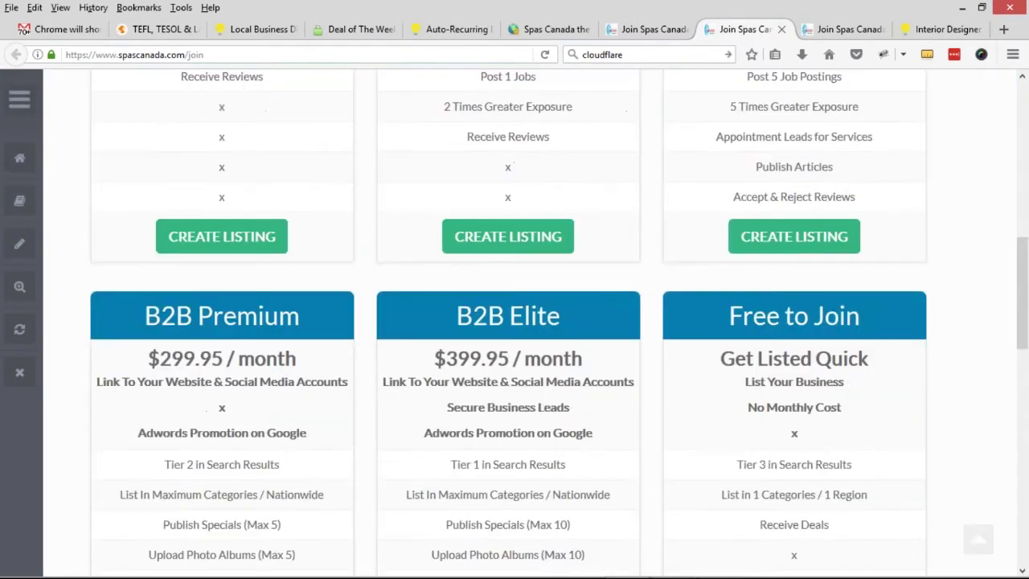
pyautogui.moveTo(162, 318); pyautogui.dragTo(240, 318)
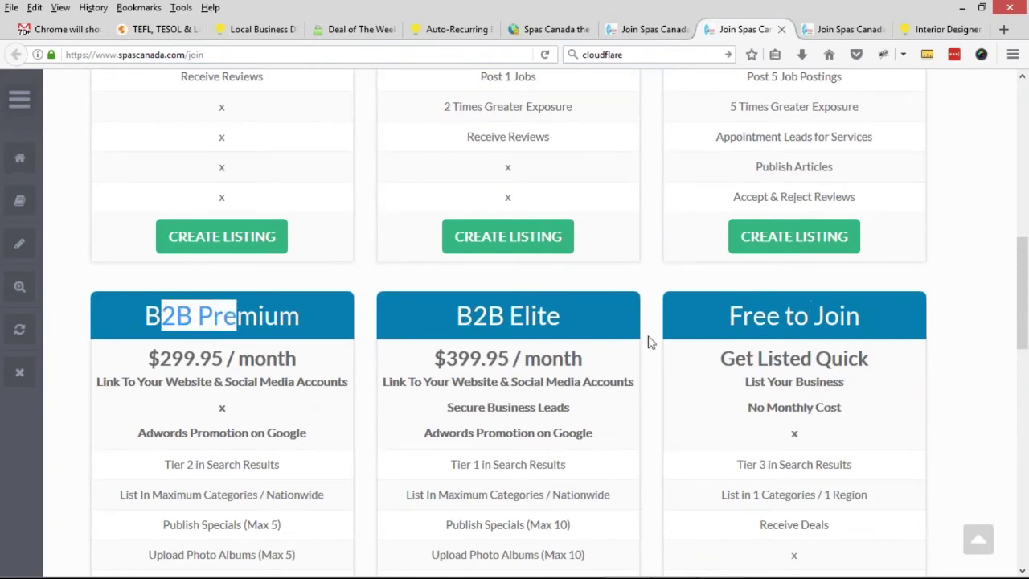
pyautogui.scroll(5, 651, 342)
pyautogui.scroll(2, 826, 203)
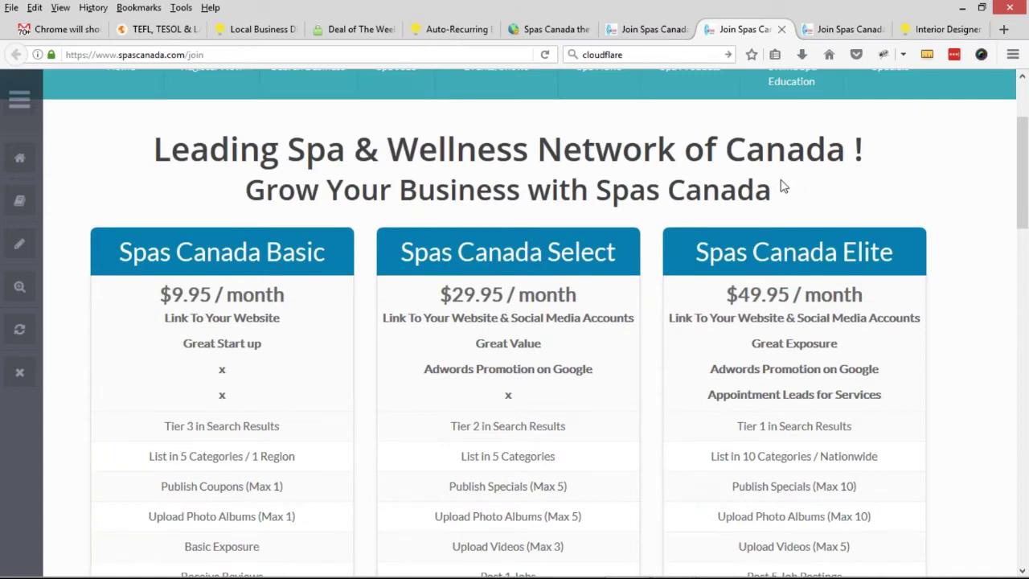
# - In Menu Manager, clone the Pricing Page Menu to create Pricing Page Menu Clone 27
pyautogui.click(546, 30)
pyautogui.moveTo(51, 329)
pyautogui.click(161, 371)
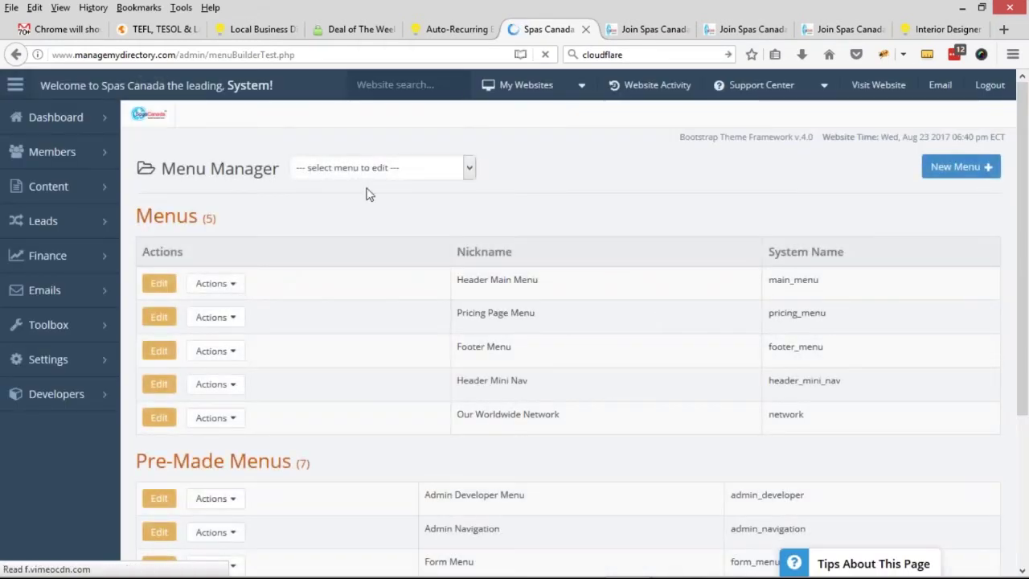
pyautogui.click(216, 317)
pyautogui.click(445, 315)
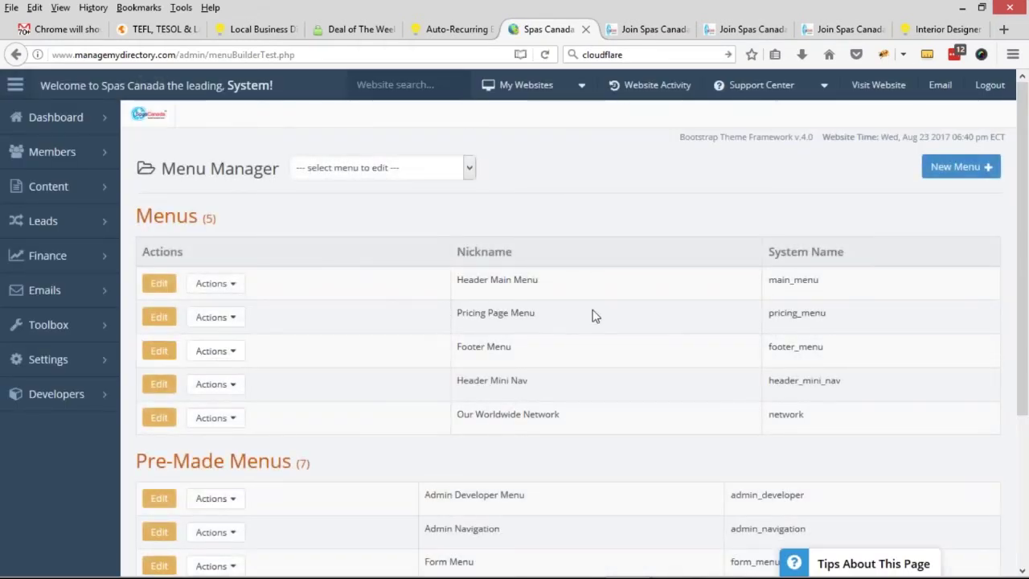
pyautogui.moveTo(458, 312); pyautogui.dragTo(534, 313)
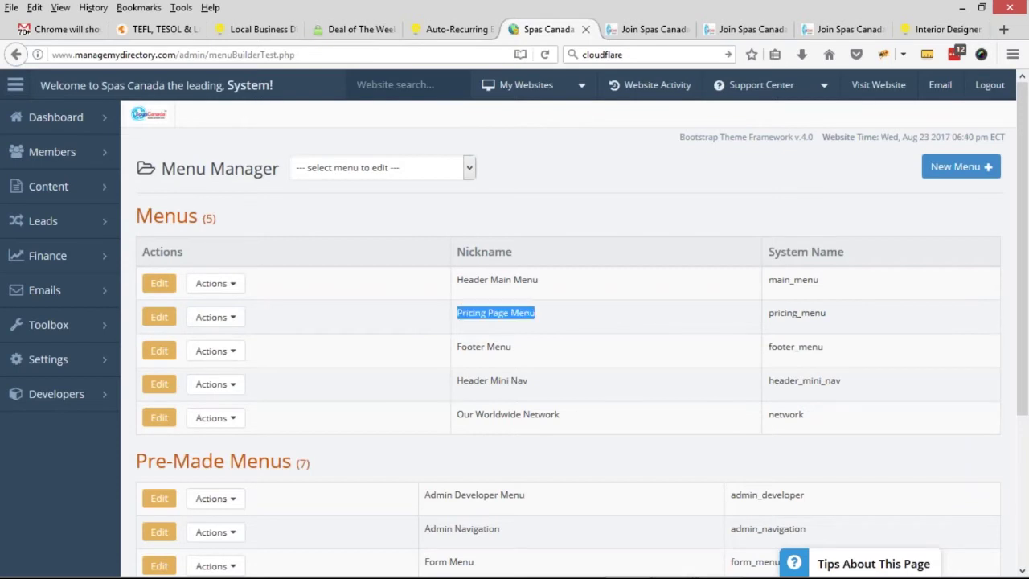
pyautogui.click(216, 317)
pyautogui.click(214, 343)
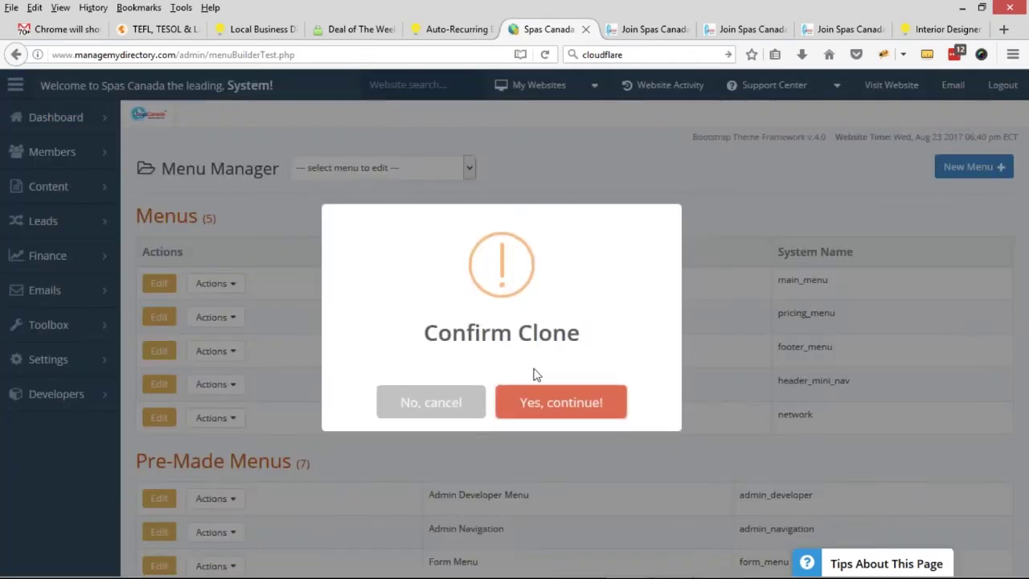
pyautogui.click(562, 401)
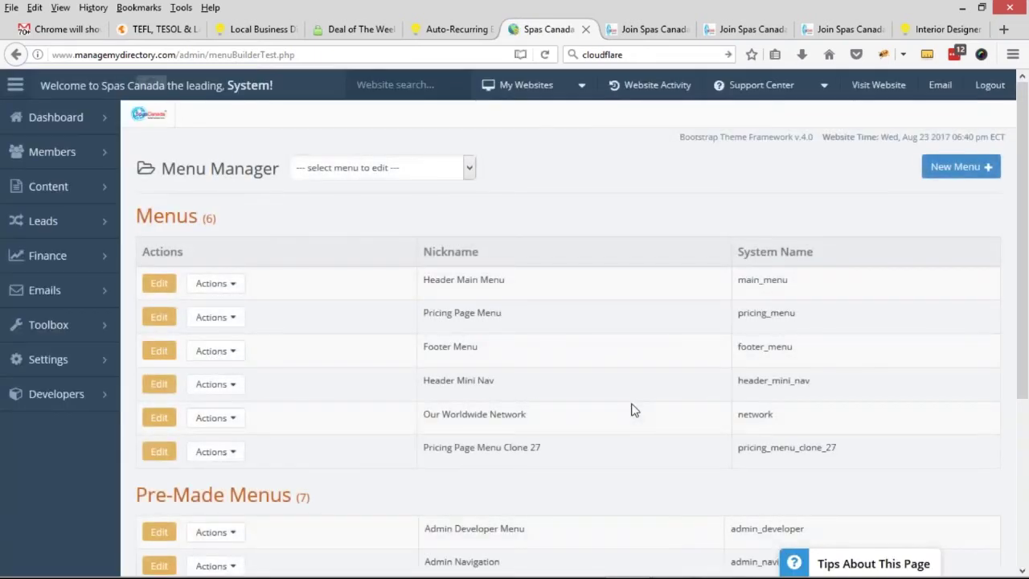
# - Edit Pricing Page Menu Clone 27 and delete Spas Canada Basic with its sub-levels
pyautogui.tripleClick(427, 444)
pyautogui.click(561, 447)
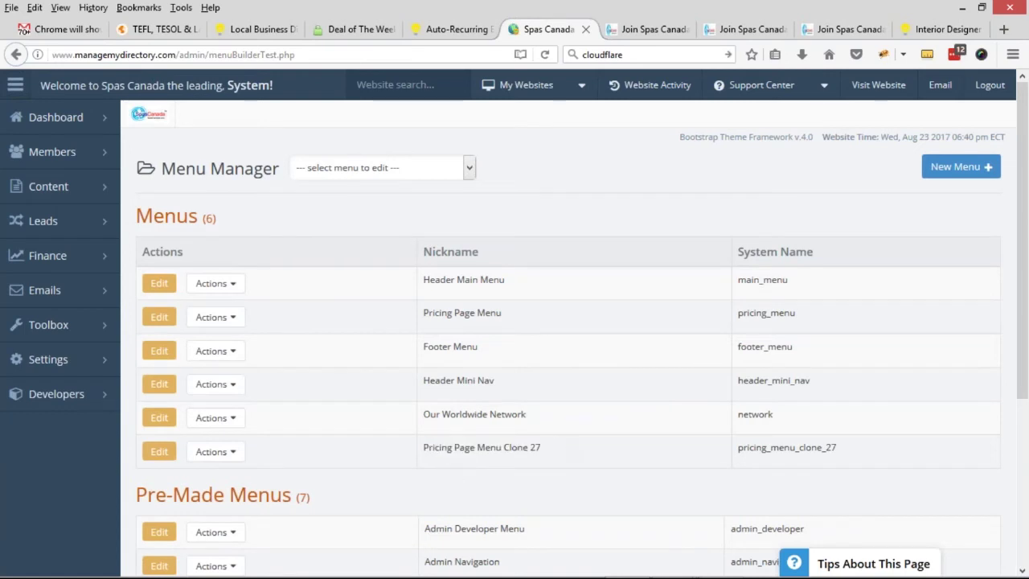
pyautogui.click(164, 455)
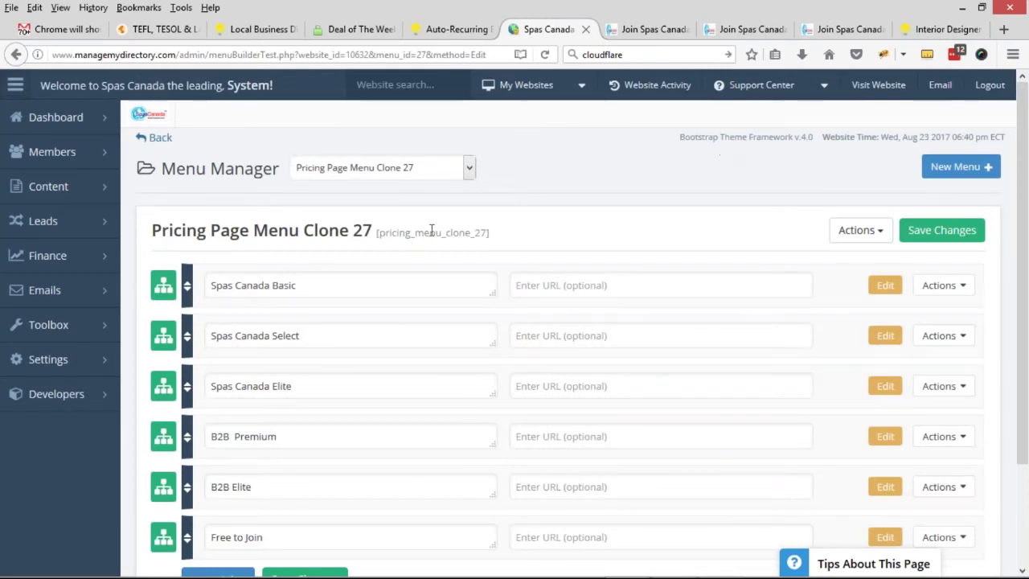
pyautogui.scroll(-2, 245, 325)
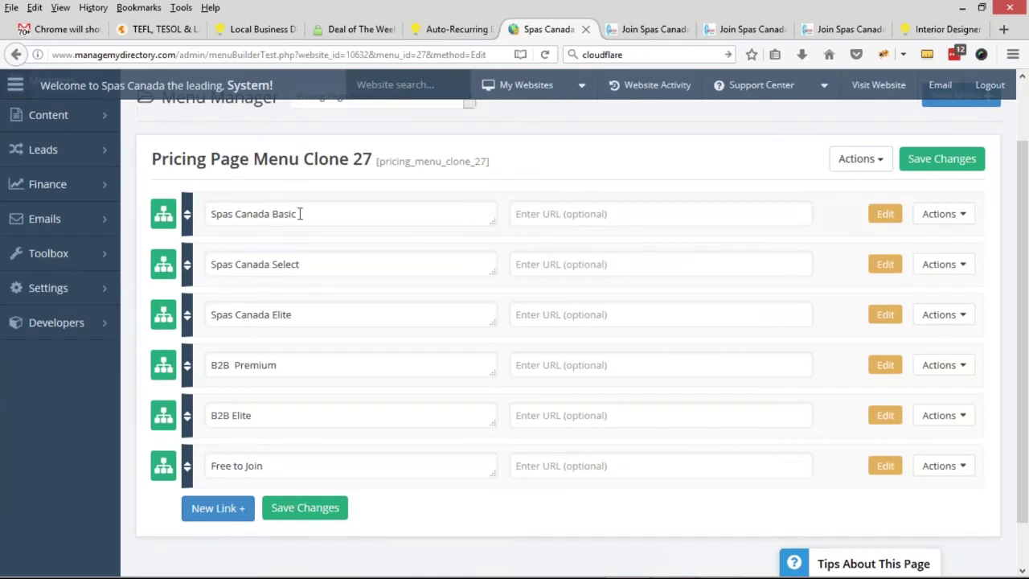
pyautogui.click(961, 214)
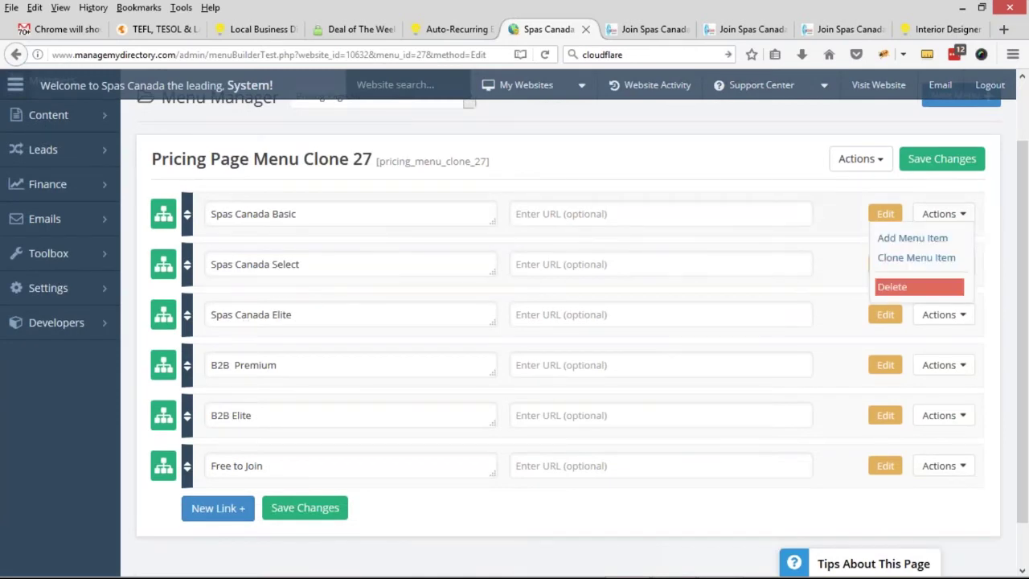
pyautogui.click(920, 289)
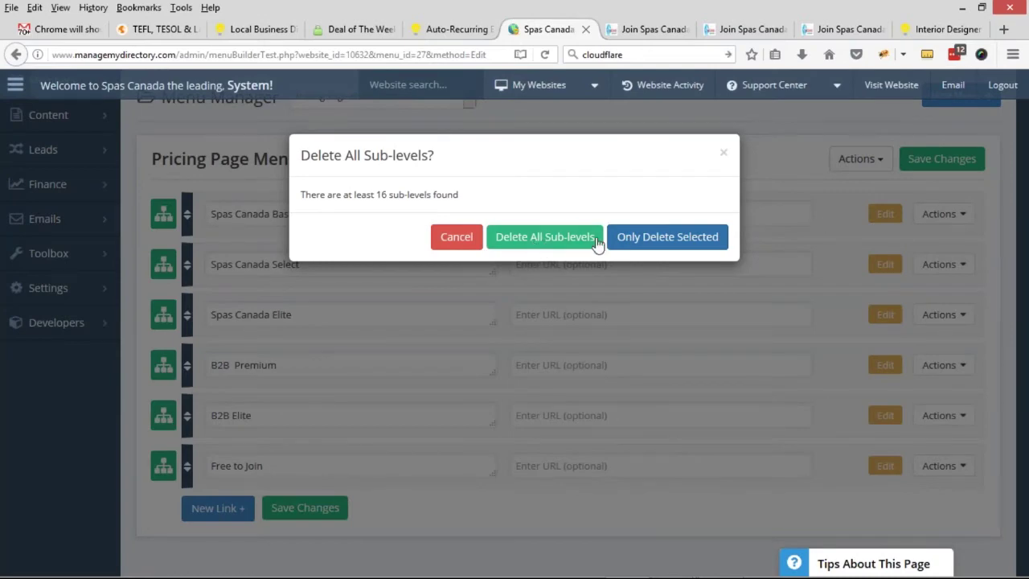
pyautogui.click(465, 238)
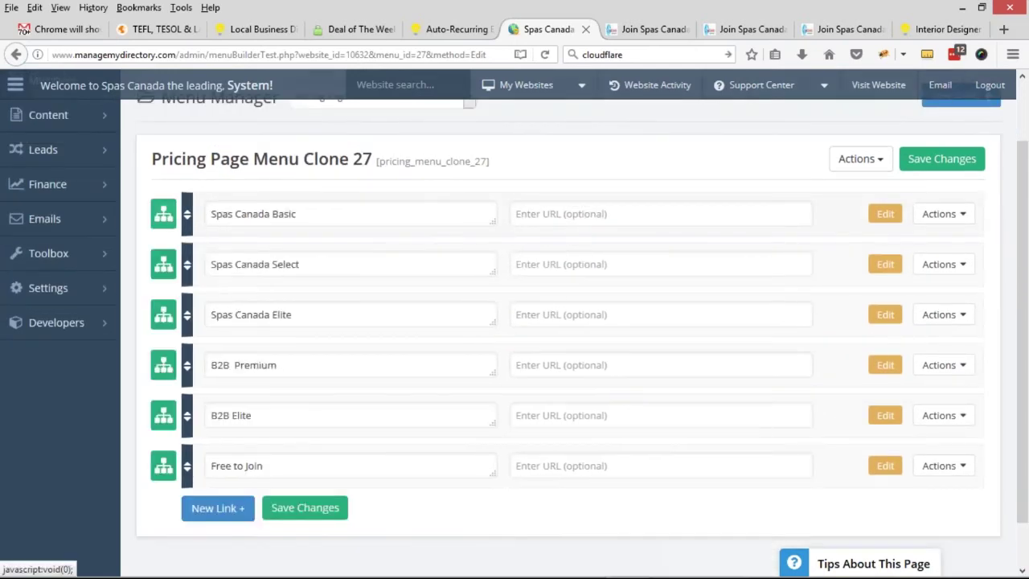
pyautogui.click(941, 214)
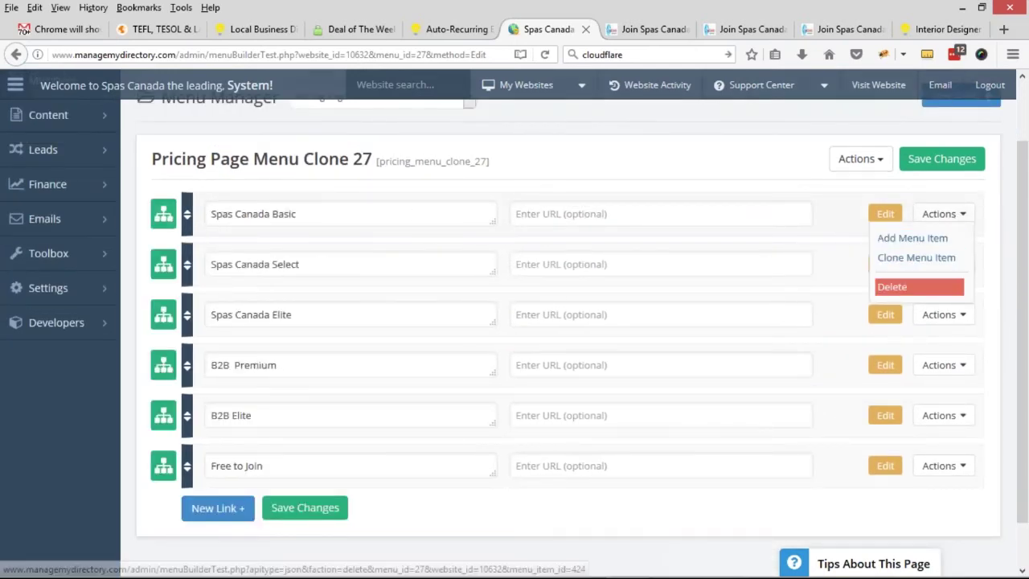
pyautogui.click(912, 287)
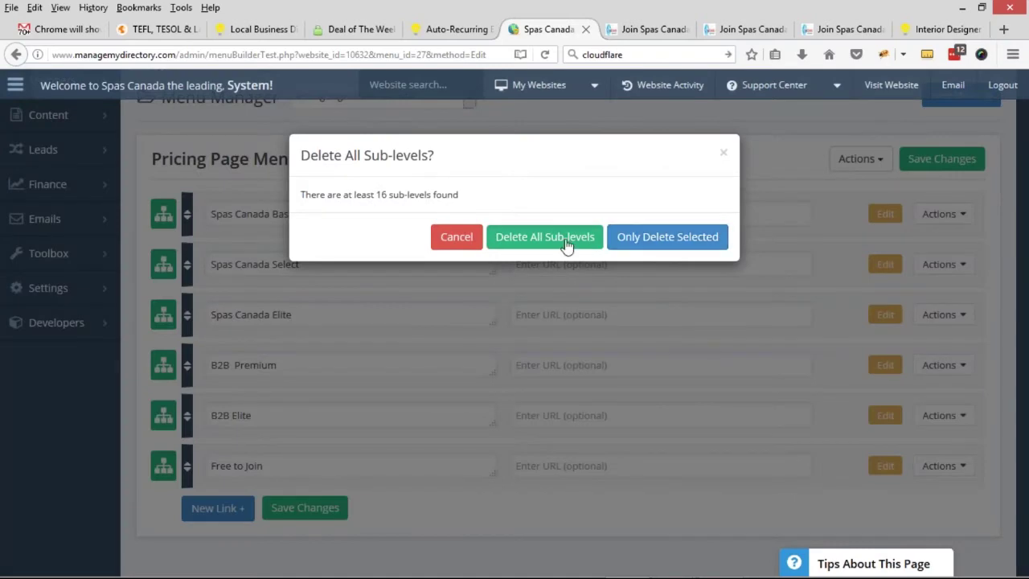
pyautogui.click(563, 233)
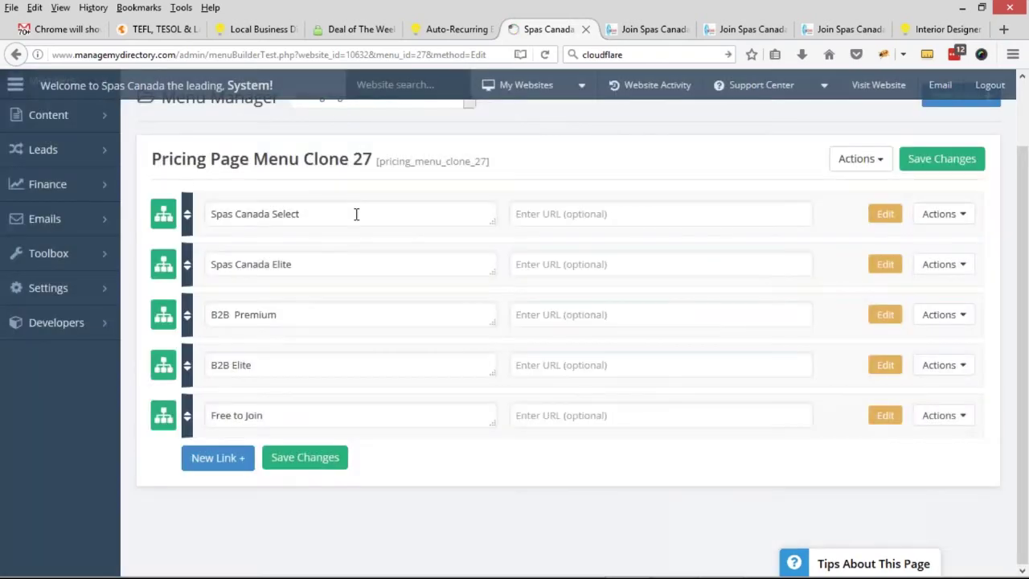
# - Delete the Spas Canada Select and Spas Canada Elite items from the clone
pyautogui.click(941, 214)
pyautogui.click(912, 286)
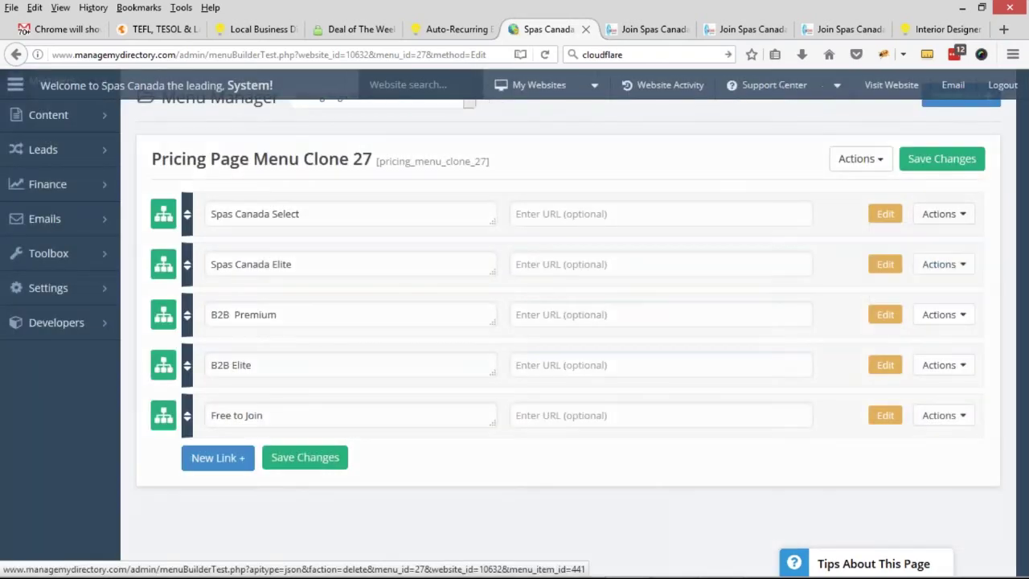
pyautogui.click(668, 237)
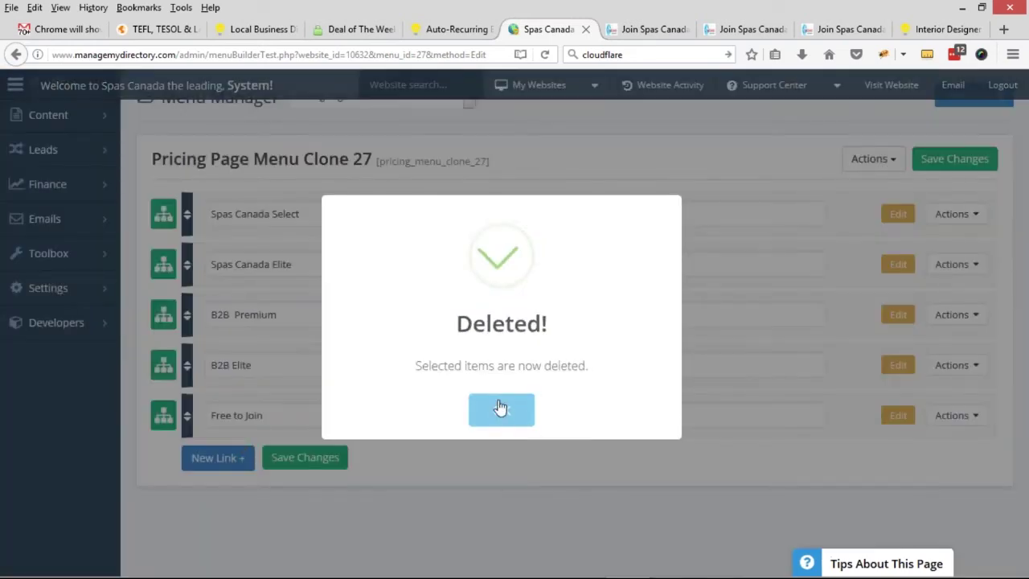
pyautogui.click(500, 408)
pyautogui.click(955, 263)
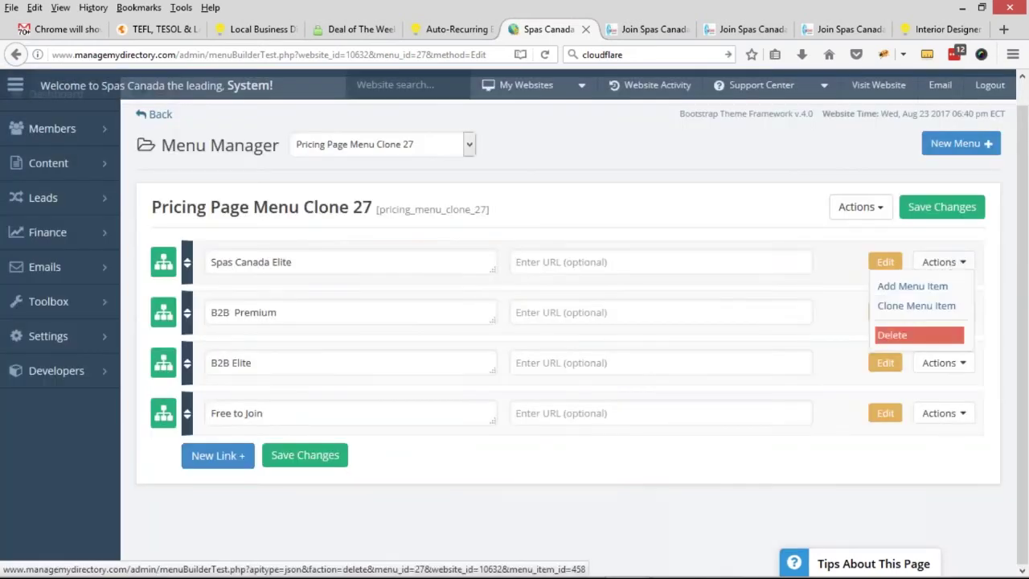
pyautogui.click(891, 336)
pyautogui.click(531, 239)
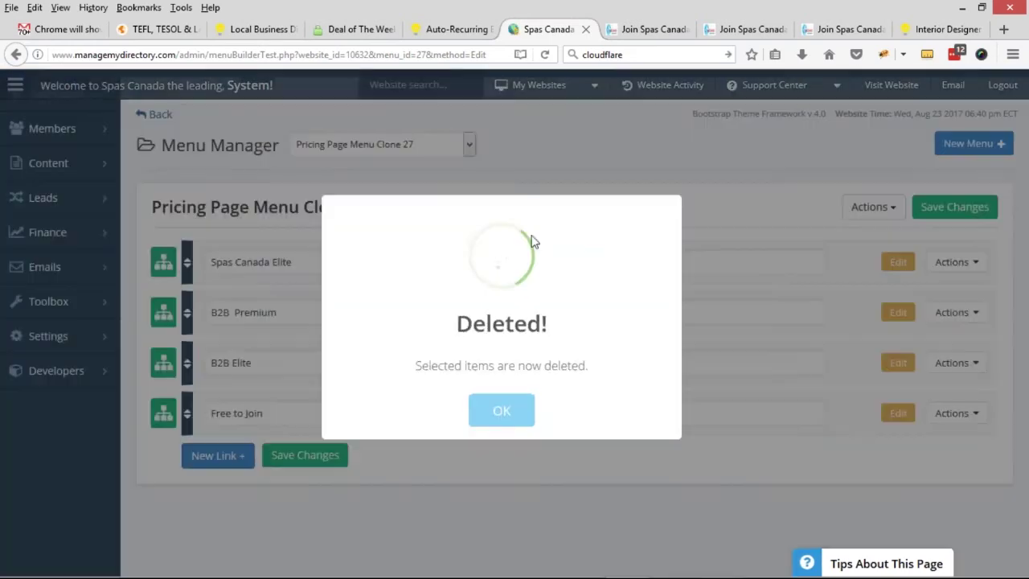
pyautogui.click(511, 414)
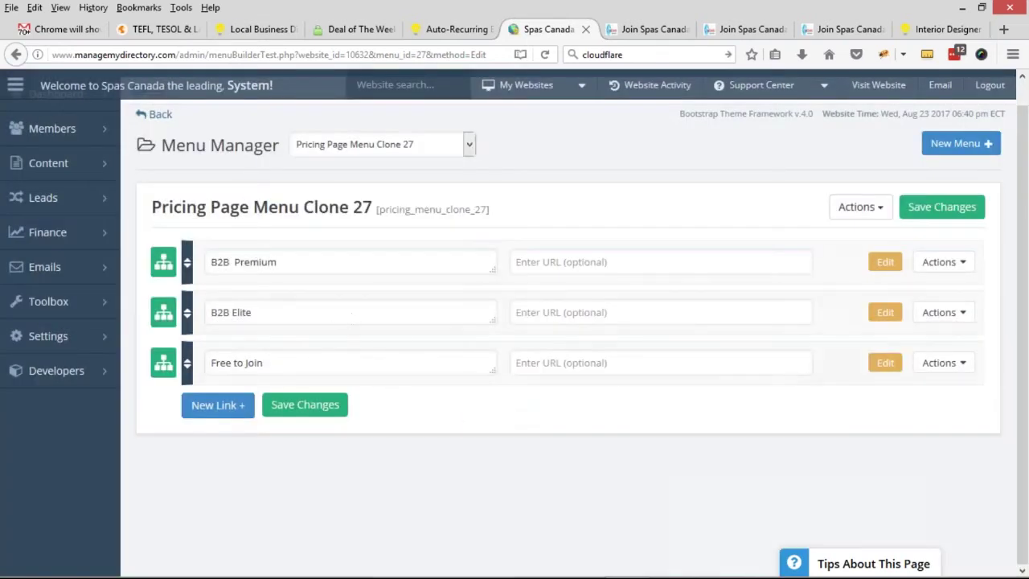
pyautogui.click(361, 153)
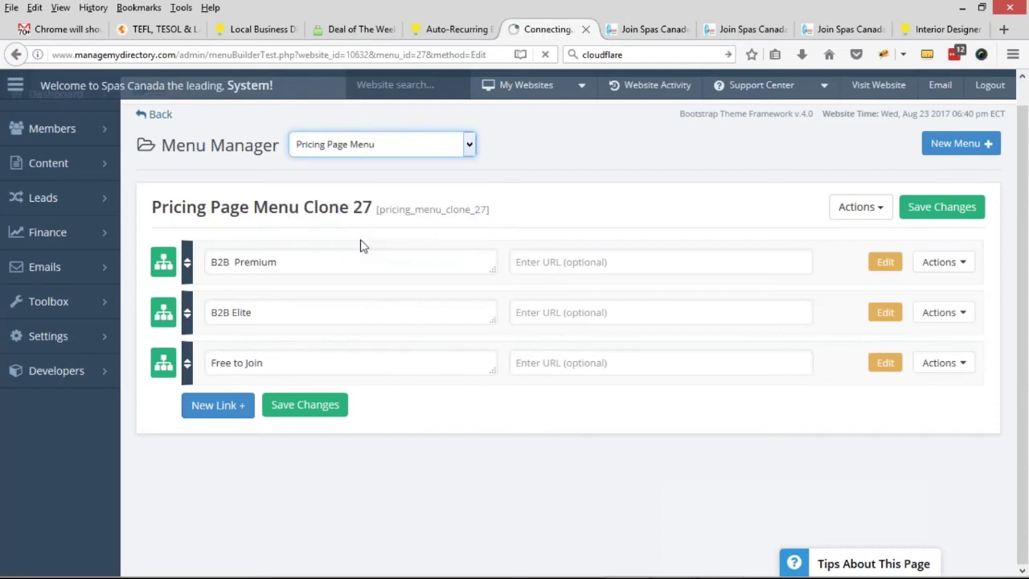
# - Edit the original Pricing Page Menu and delete the B2B Premium link with its sub-levels
pyautogui.click(360, 243)
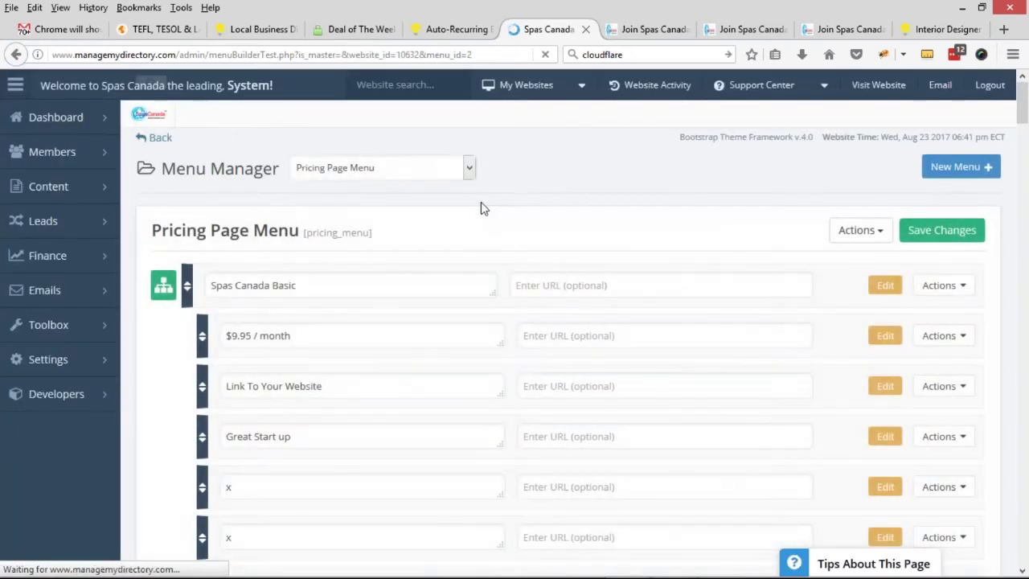
pyautogui.scroll(-1, 440, 208)
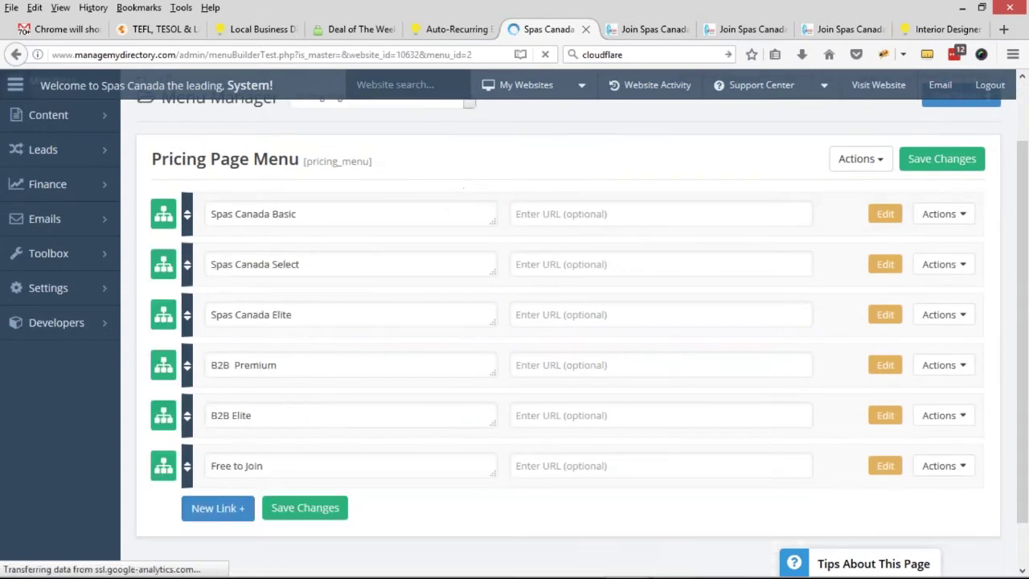
pyautogui.scroll(-1, 651, 292)
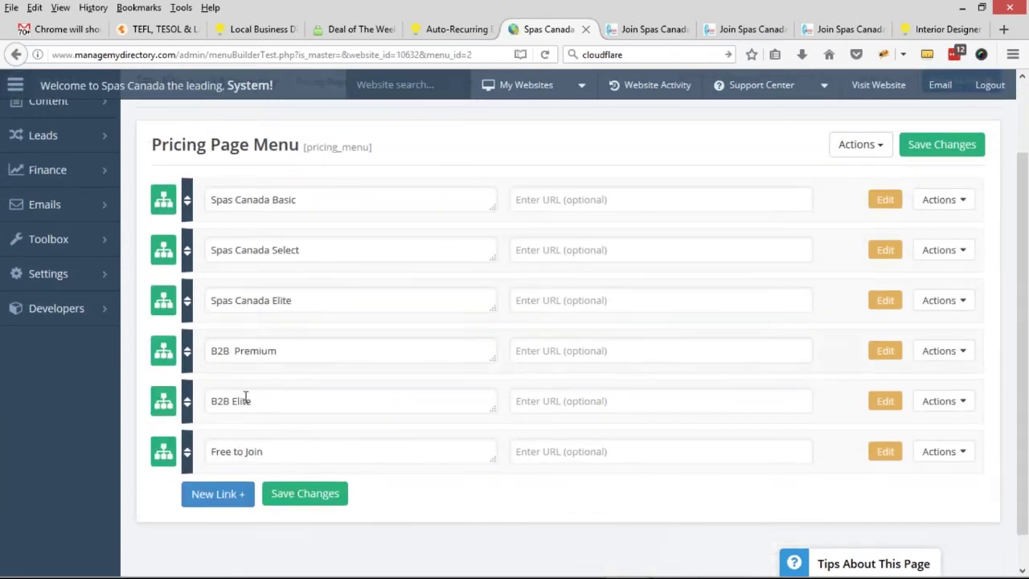
pyautogui.moveTo(286, 450); pyautogui.dragTo(205, 450)
pyautogui.moveTo(257, 402); pyautogui.dragTo(206, 400)
pyautogui.moveTo(279, 352); pyautogui.dragTo(208, 357)
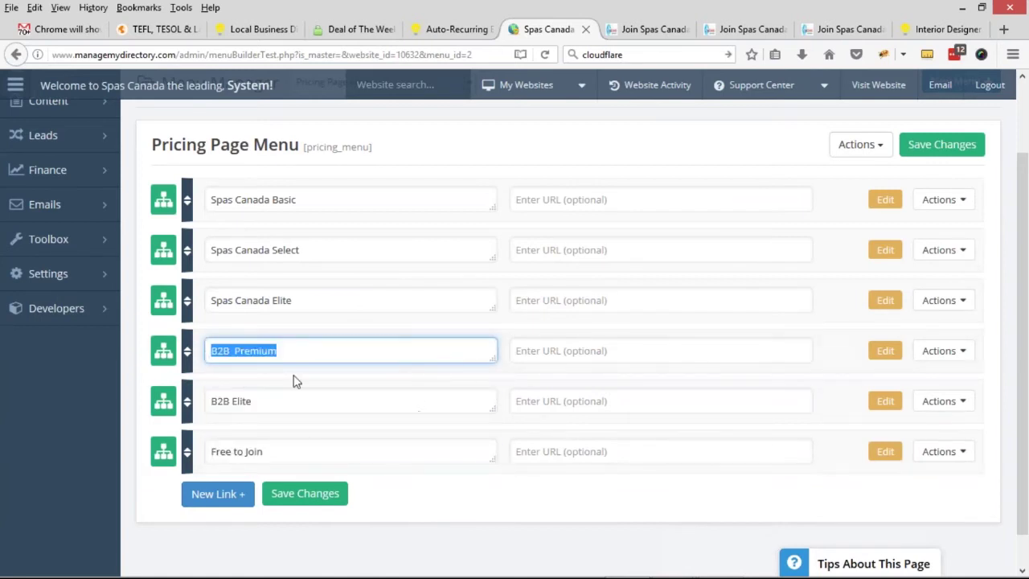
pyautogui.click(944, 350)
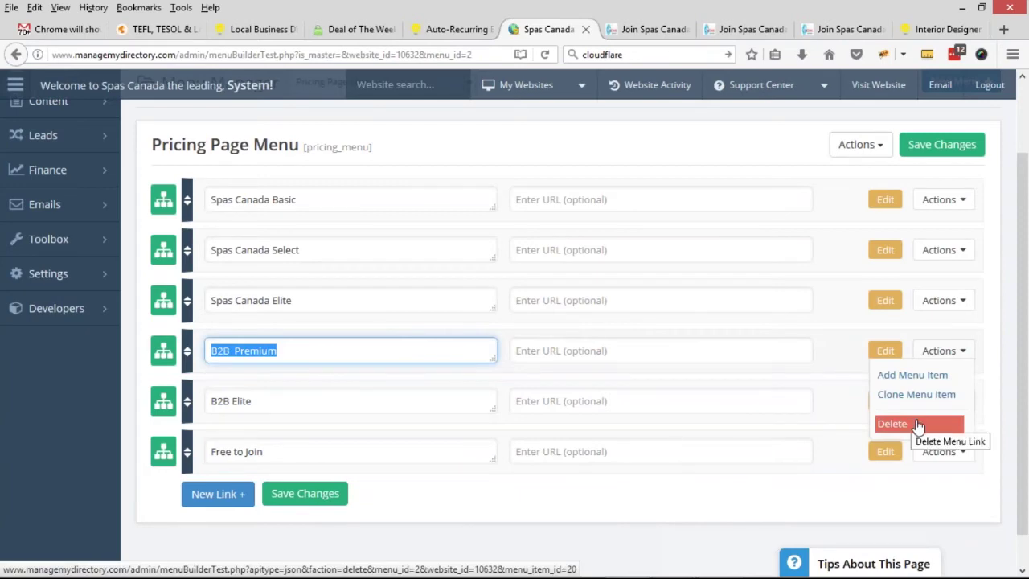
pyautogui.click(918, 427)
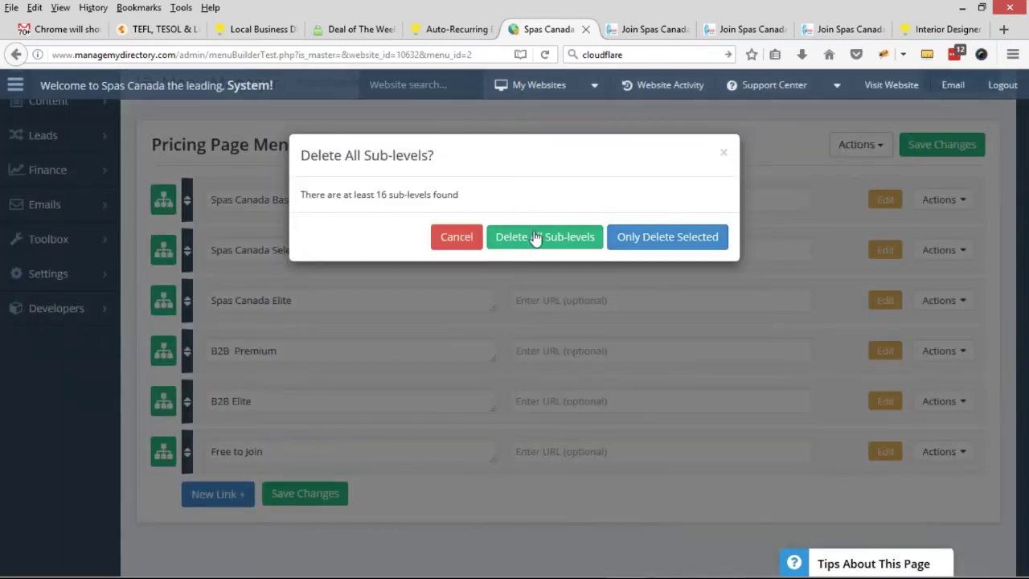
pyautogui.click(536, 238)
pyautogui.click(521, 406)
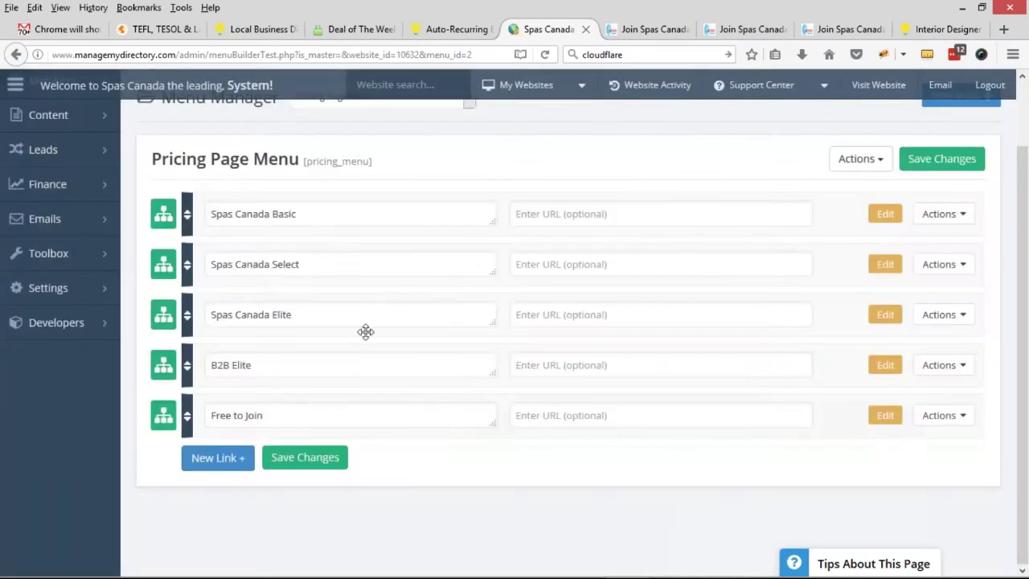
# - Delete the B2B Elite and Free to Join links from the original Pricing Page Menu
pyautogui.click(941, 365)
pyautogui.click(911, 442)
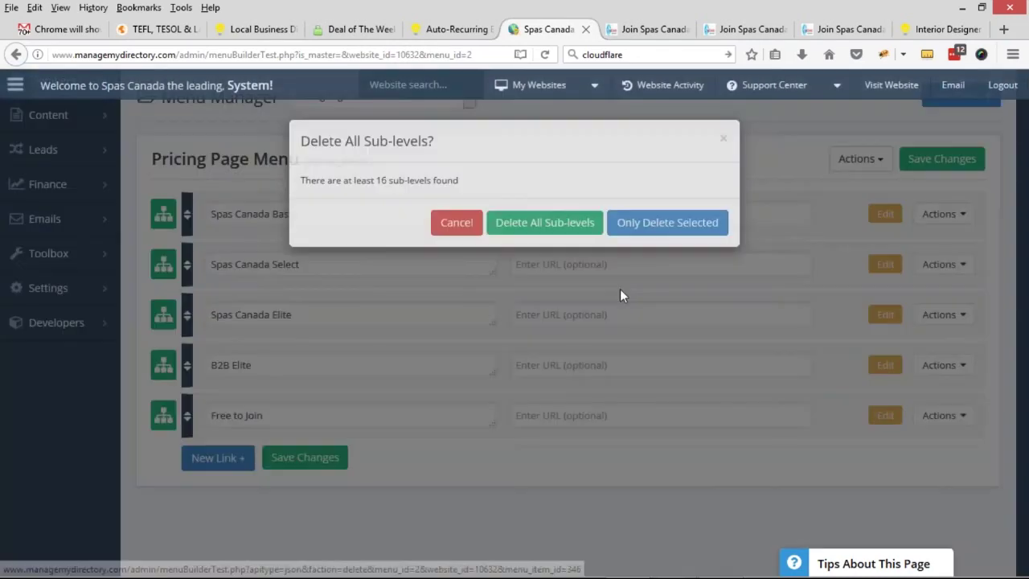
pyautogui.click(543, 238)
pyautogui.click(498, 408)
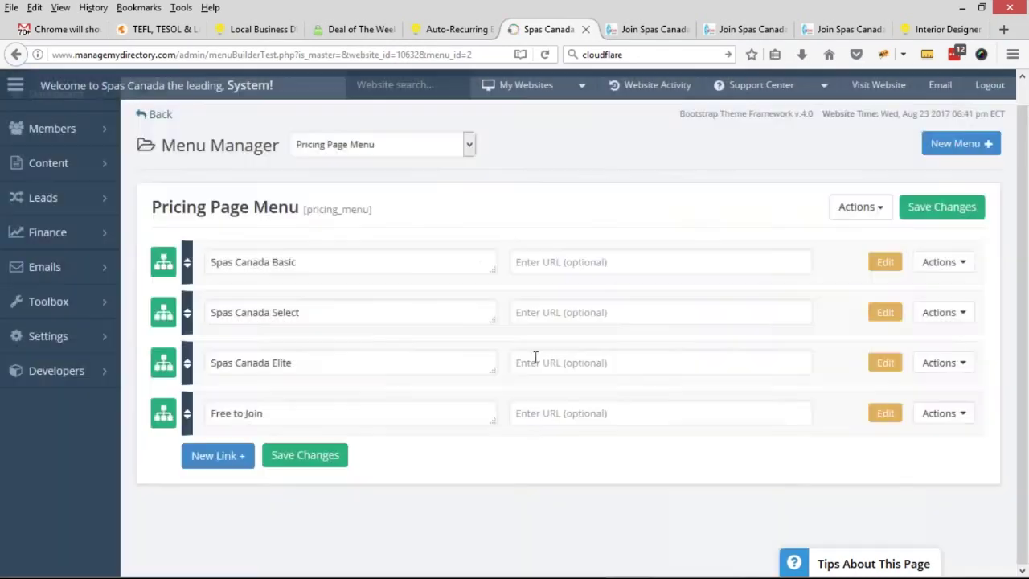
pyautogui.click(939, 413)
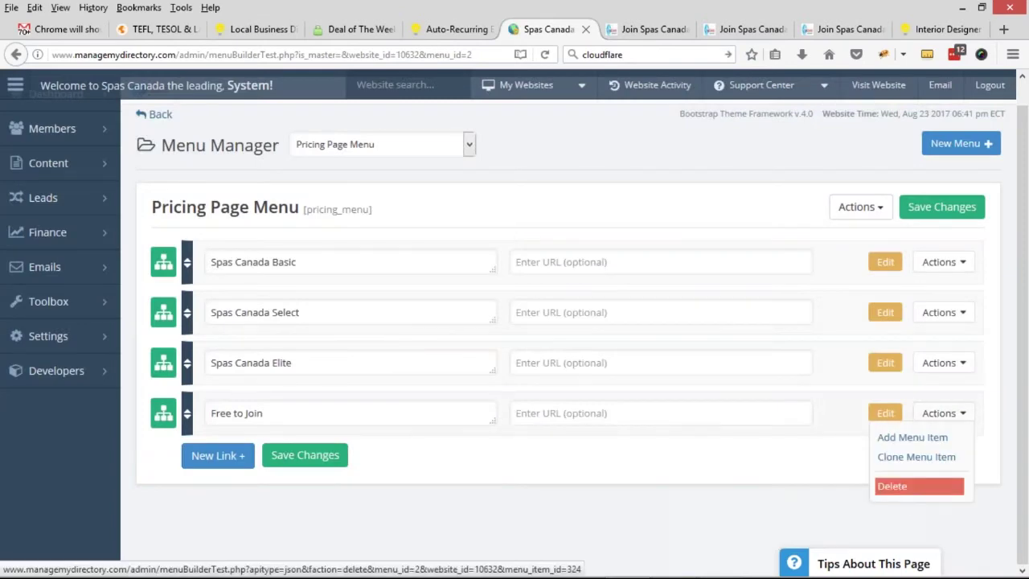
pyautogui.click(893, 485)
pyautogui.click(624, 238)
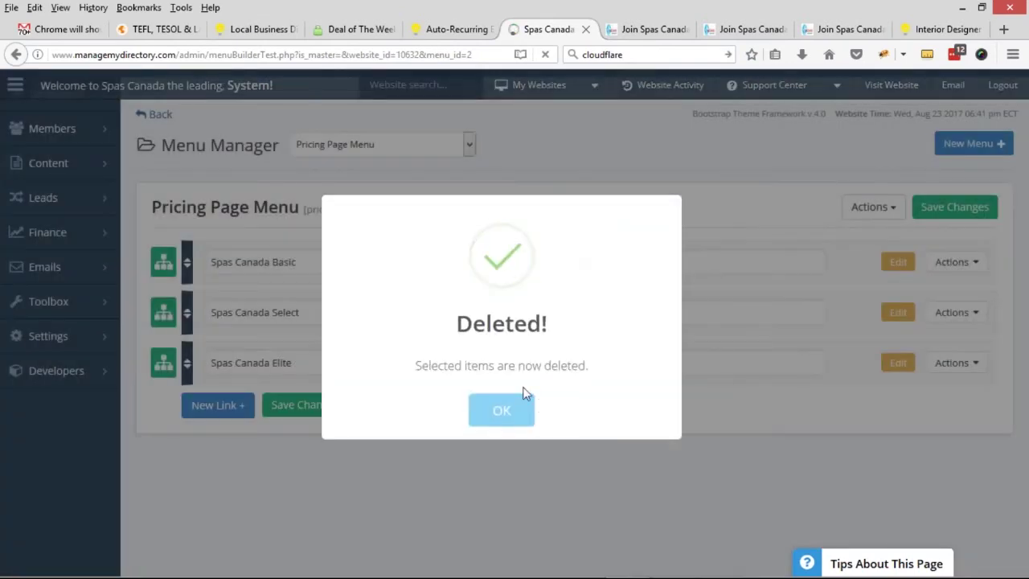
pyautogui.click(502, 410)
pyautogui.click(882, 95)
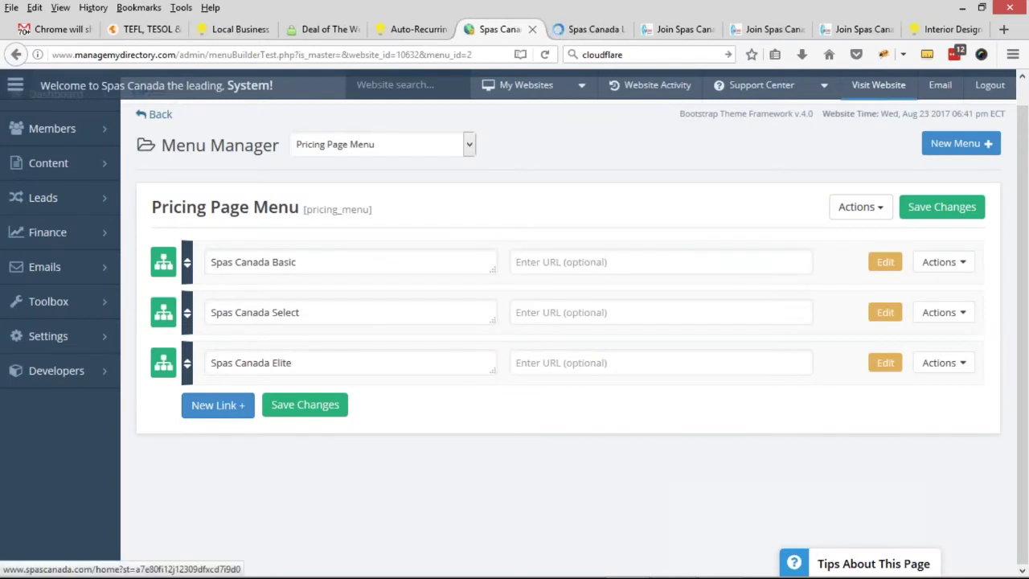
# - Open the live site's join page for spa and salon businesses and review its plans
pyautogui.click(591, 24)
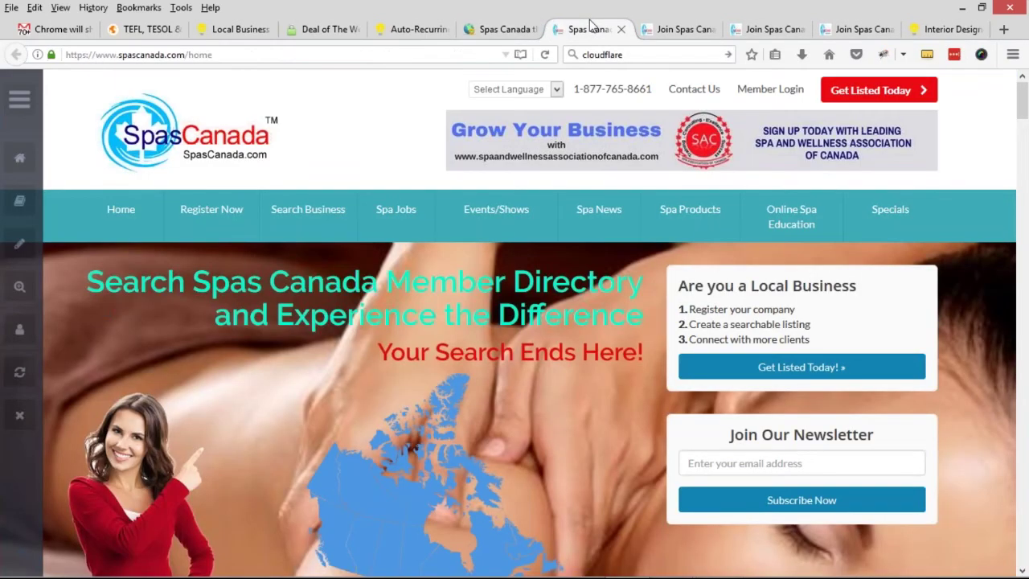
pyautogui.moveTo(224, 205)
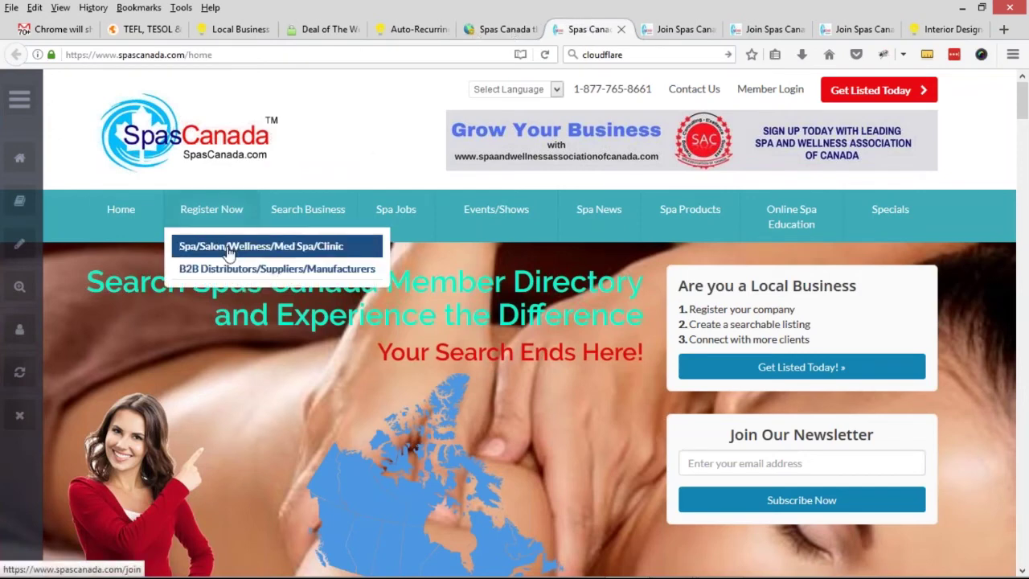
pyautogui.hotkey('ctrl', 'pageup')
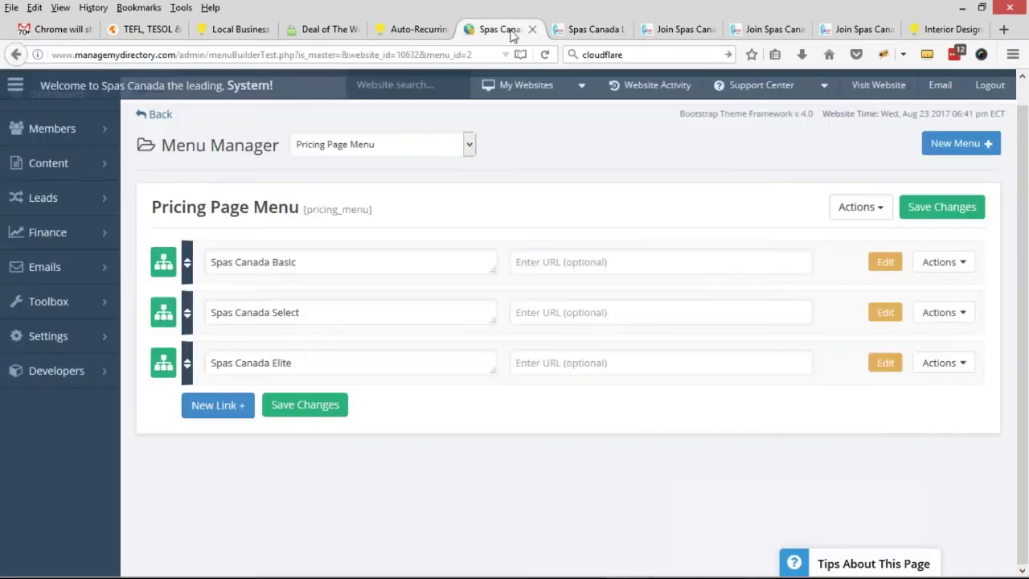
pyautogui.click(589, 31)
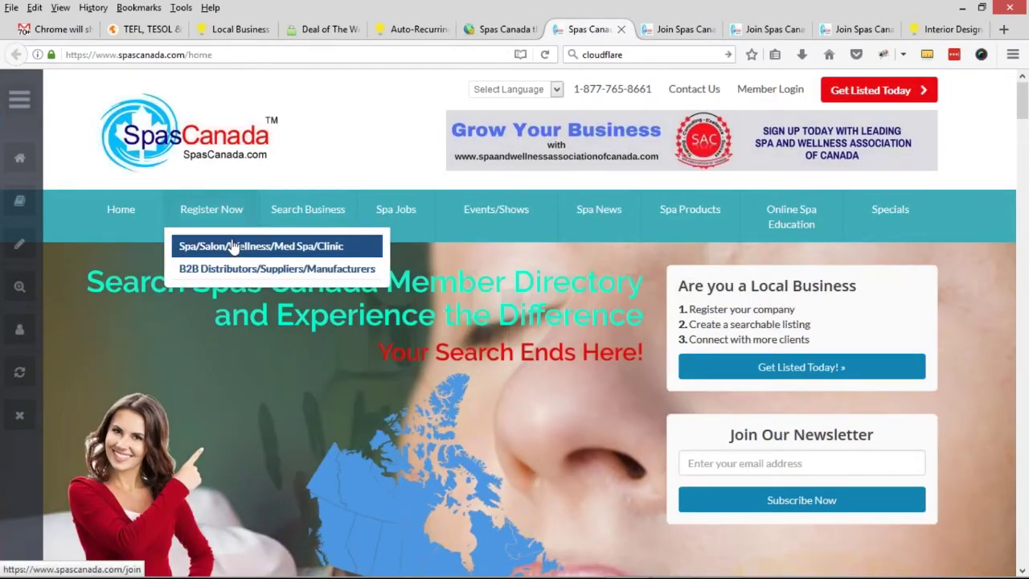
pyautogui.click(237, 249)
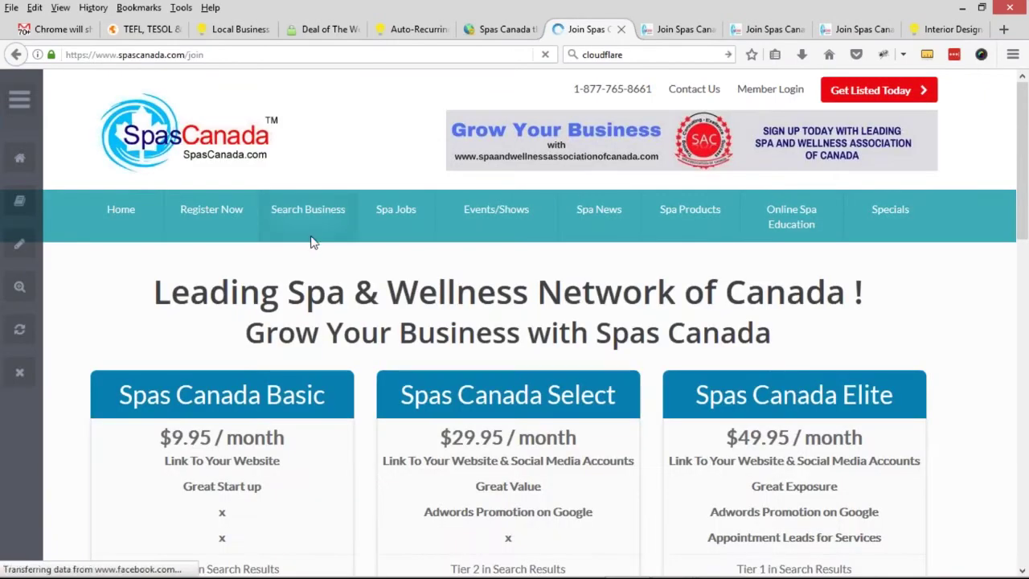
pyautogui.scroll(-3, 382, 241)
pyautogui.scroll(-4, 381, 241)
pyautogui.scroll(8, 179, 306)
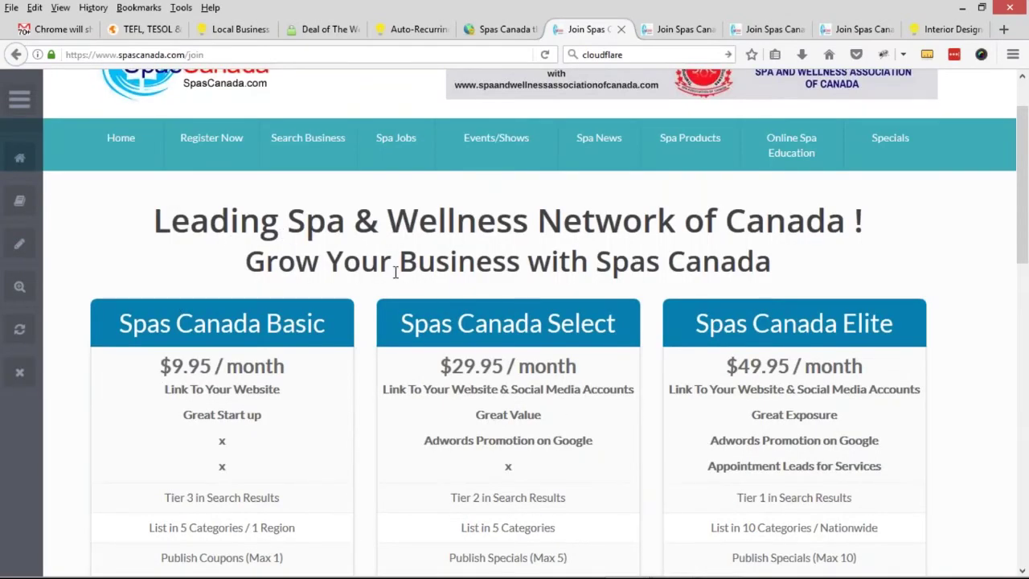
pyautogui.scroll(-2, 395, 272)
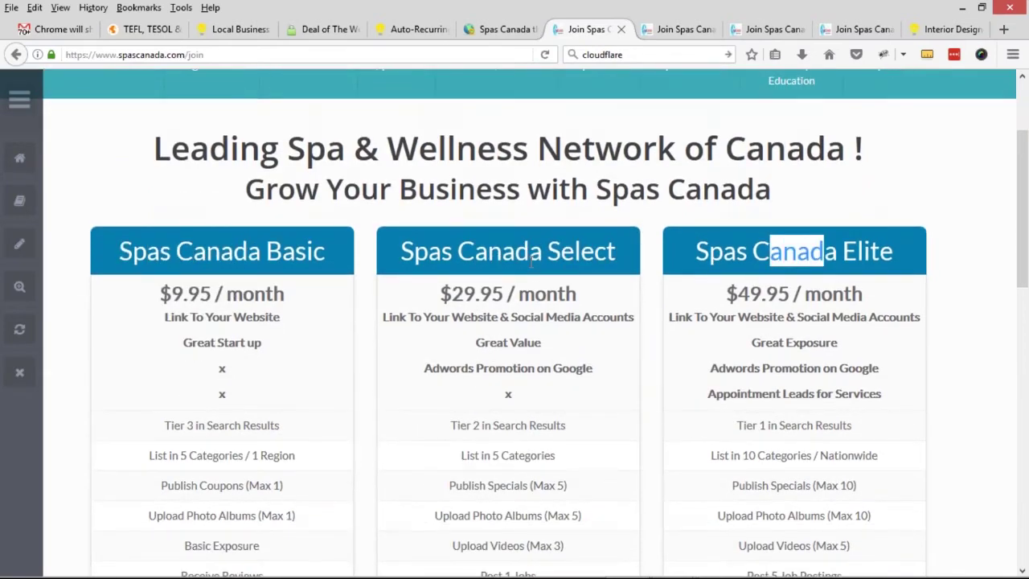
pyautogui.scroll(-5, 531, 262)
pyautogui.scroll(6, 632, 383)
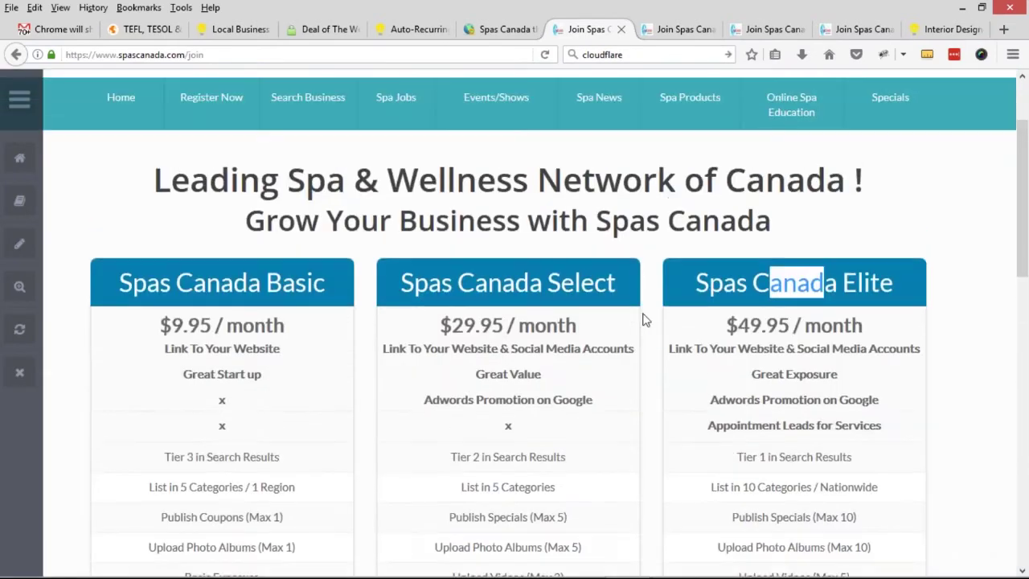
pyautogui.scroll(3, 643, 319)
# - Enable the layout editor and open the Membership Plans widget's admin page
pyautogui.click(20, 289)
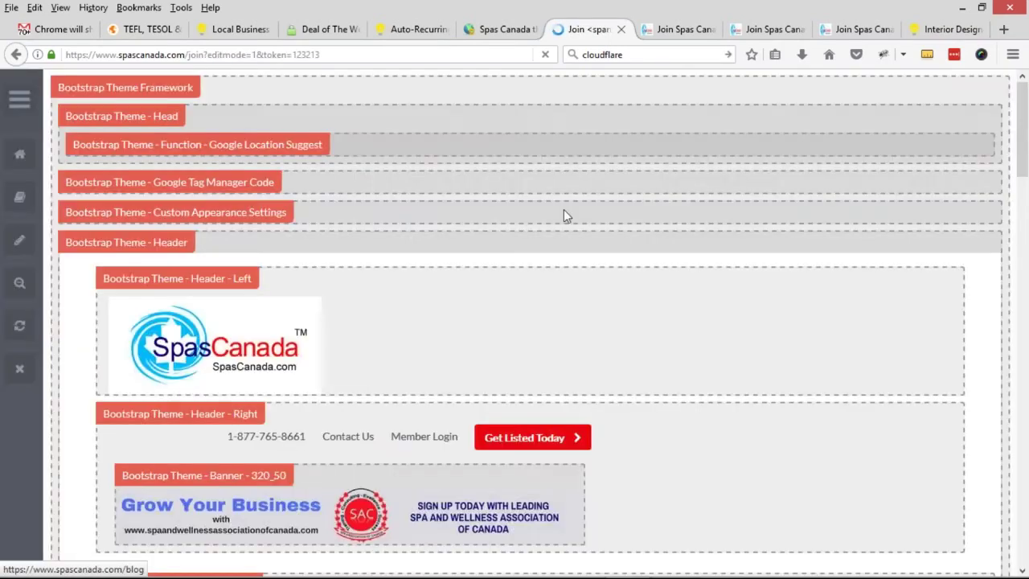
pyautogui.scroll(-8, 611, 211)
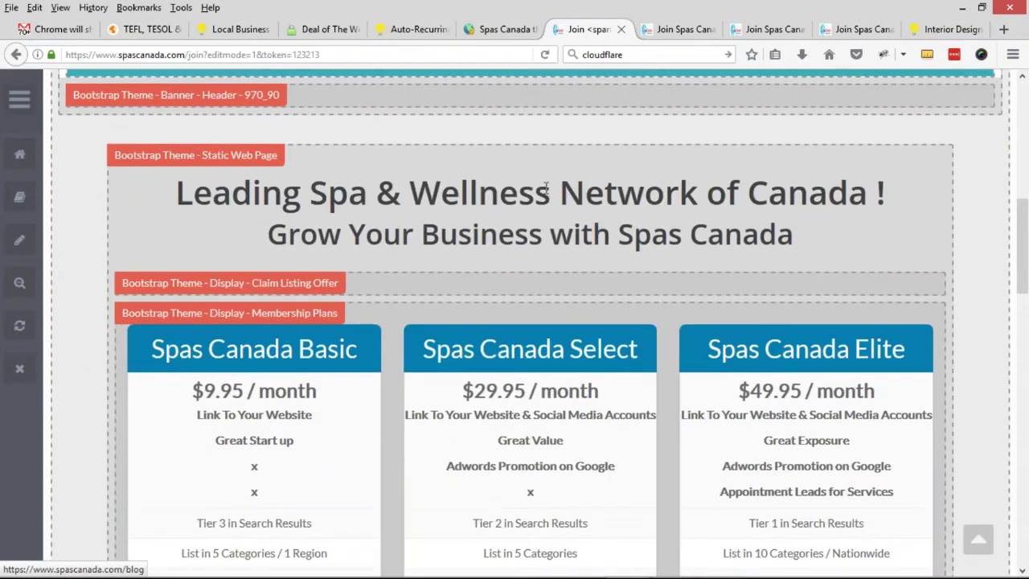
pyautogui.middleClick(245, 316)
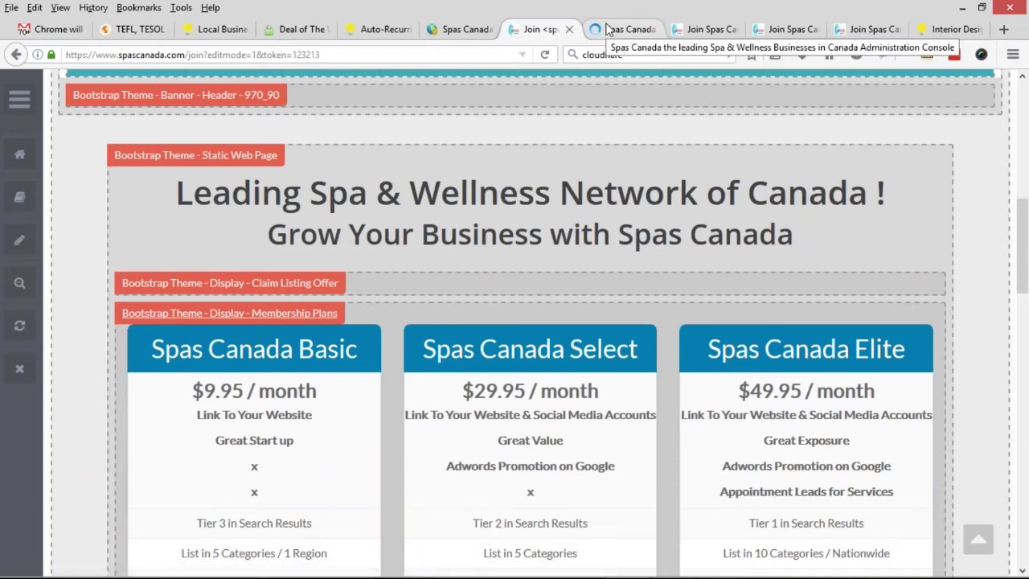
pyautogui.click(611, 29)
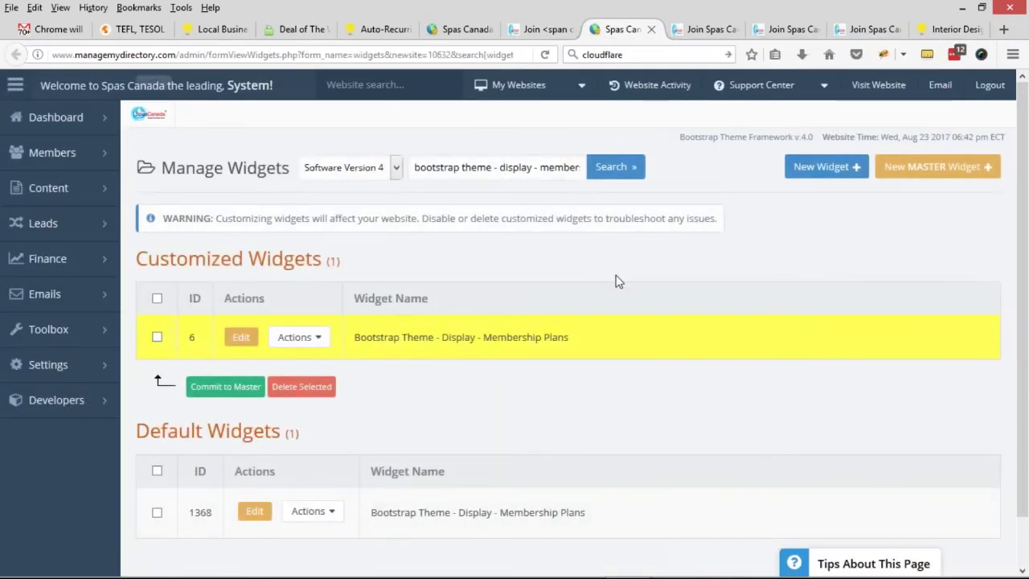
# - Try customizing the default Membership Plans widget, then edit its existing customized version (ID 6)
pyautogui.scroll(-1, 616, 280)
pyautogui.click(313, 461)
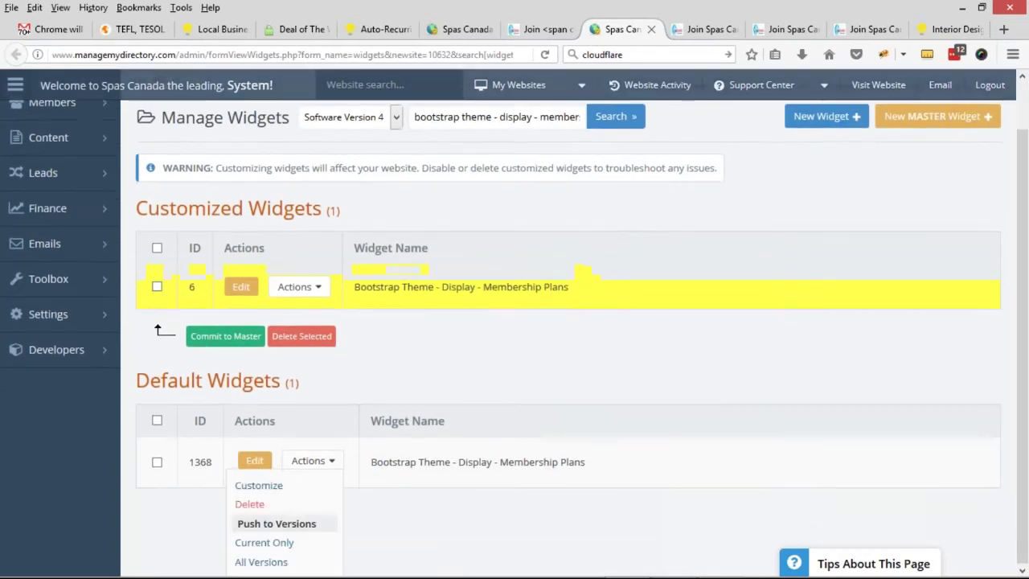
pyautogui.click(304, 486)
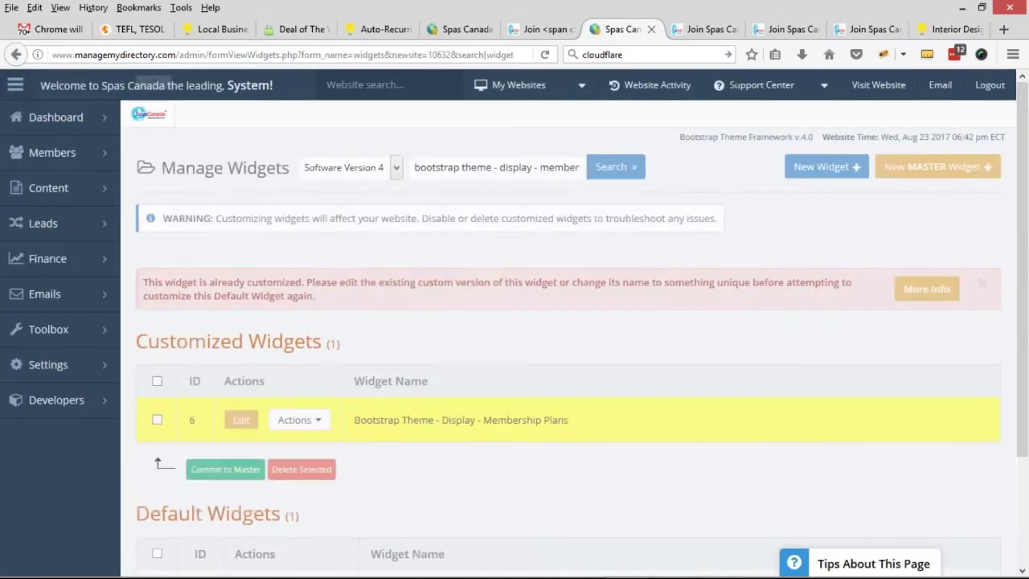
pyautogui.scroll(-1, 602, 219)
pyautogui.click(300, 348)
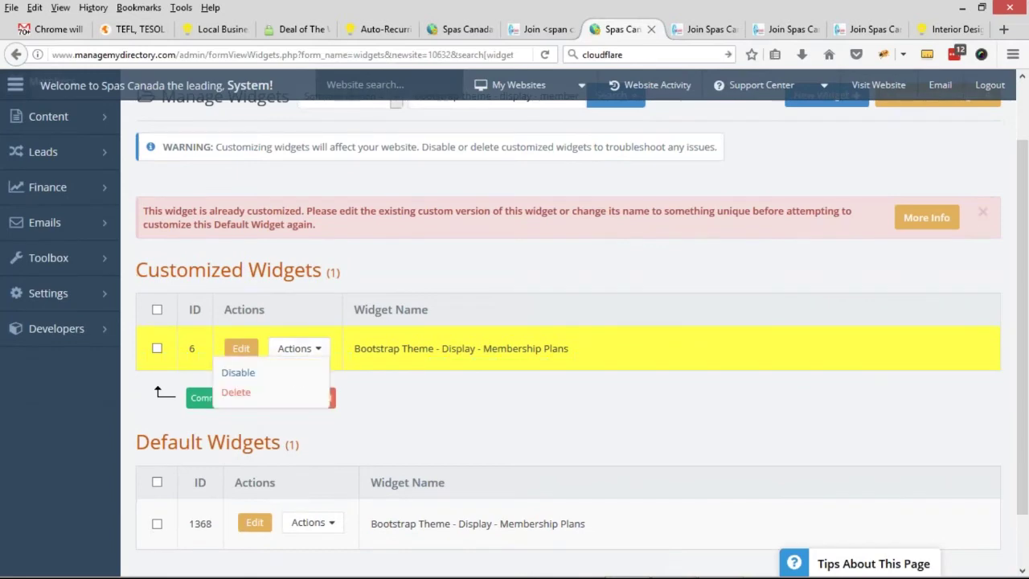
pyautogui.click(230, 391)
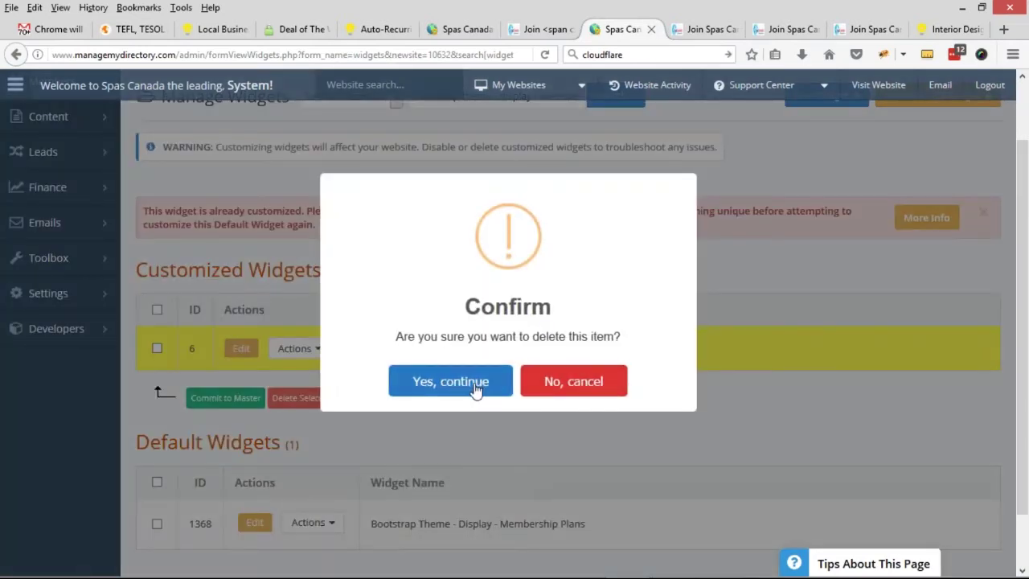
pyautogui.click(559, 383)
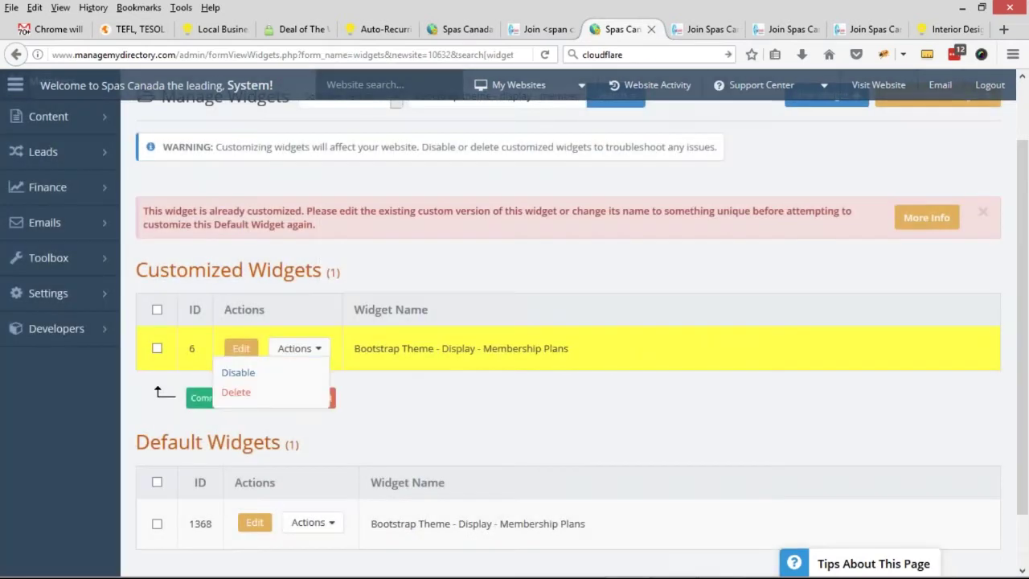
pyautogui.click(246, 349)
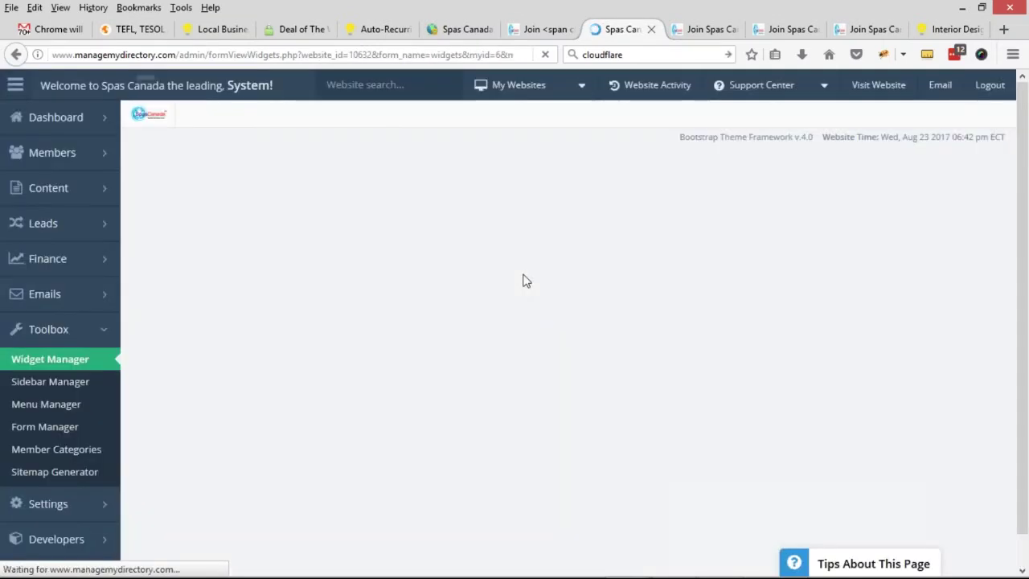
# - Begin renaming the widget and copy the clone's system name pricing_menu_clone_27 from Menu Manager
pyautogui.click(440, 348)
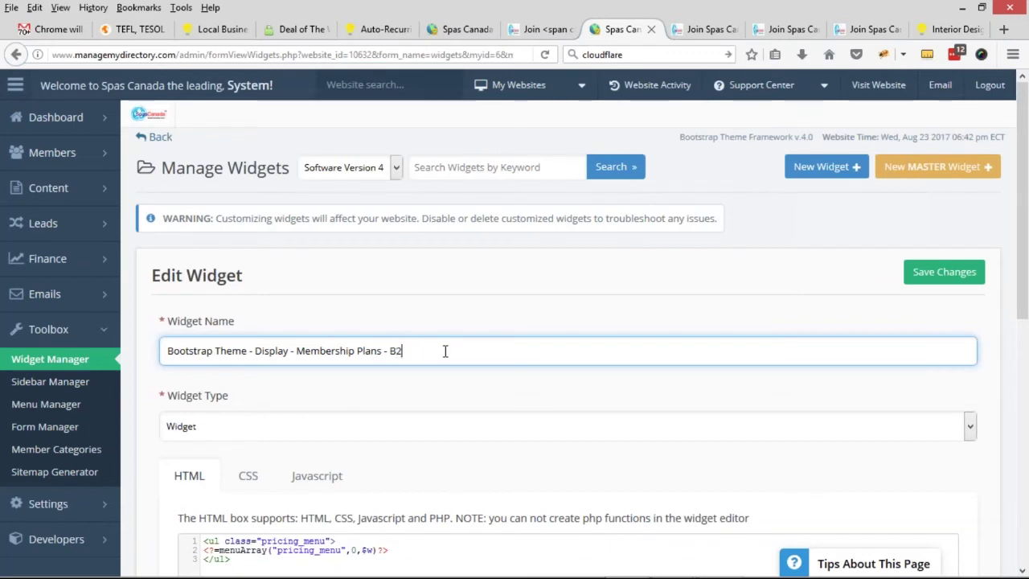
pyautogui.write('B')
pyautogui.click(459, 30)
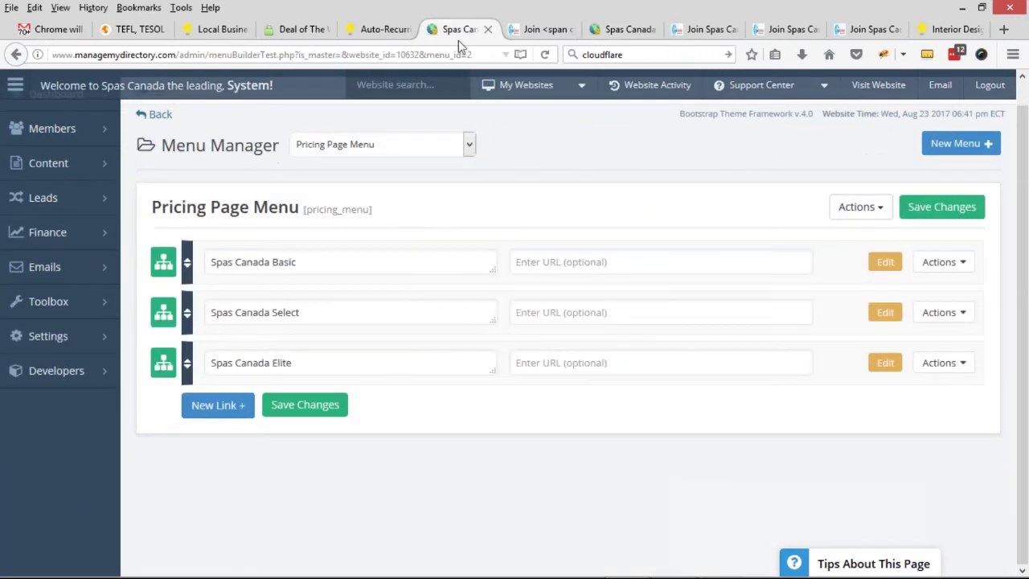
pyautogui.click(365, 146)
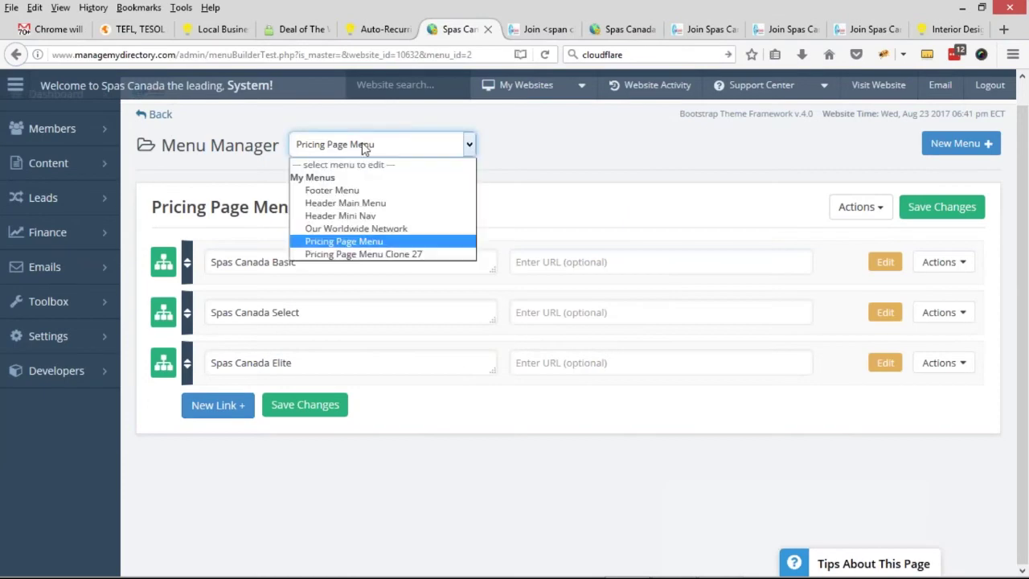
pyautogui.click(339, 254)
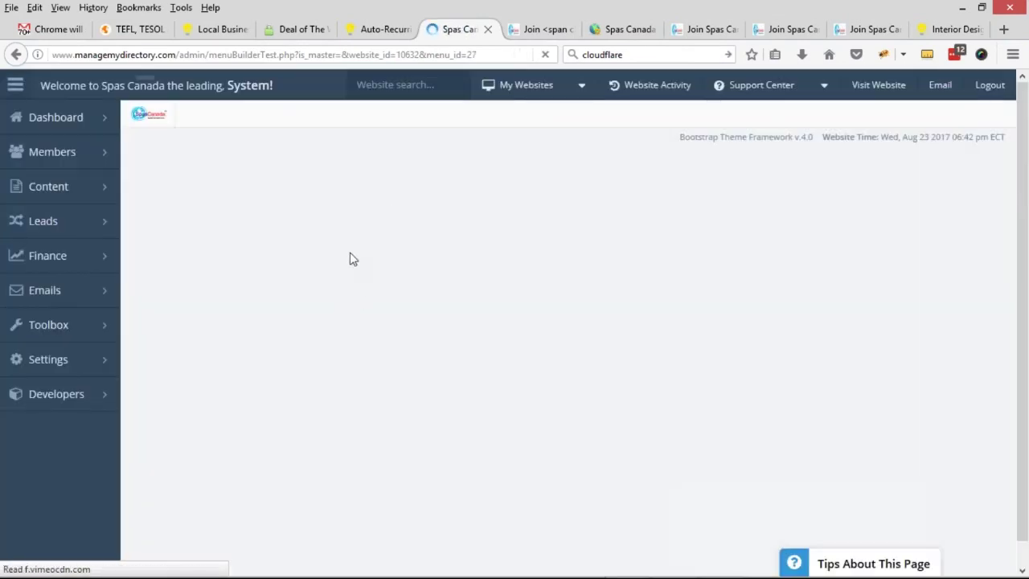
pyautogui.moveTo(378, 233); pyautogui.dragTo(487, 232)
pyautogui.hotkey('ctrl', 'c')
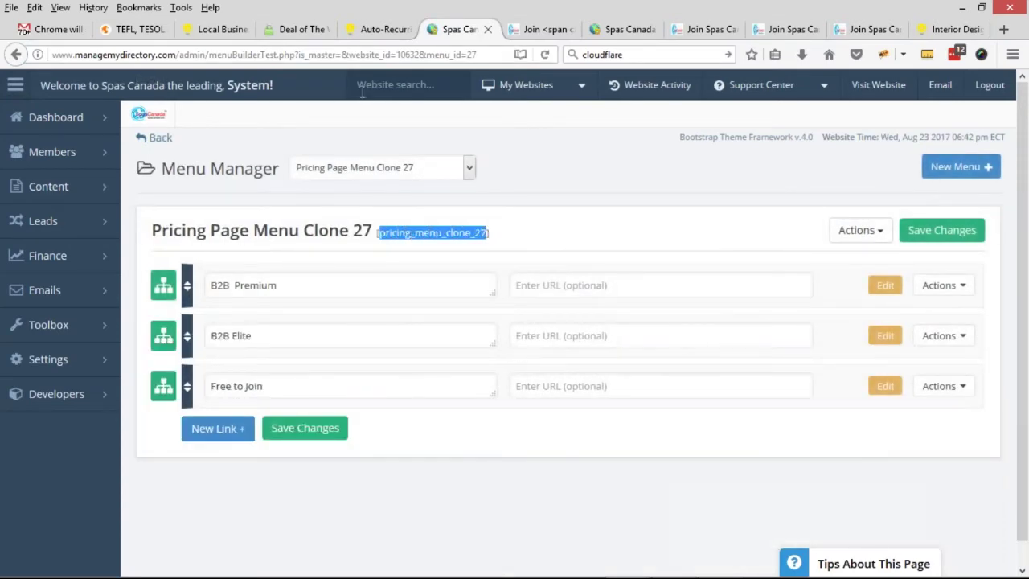
# - Replace pricing_menu with pricing_menu_clone_27 in the widget HTML and save it as 'Membership Plans - B2B'
pyautogui.click(619, 29)
pyautogui.scroll(-3, 321, 402)
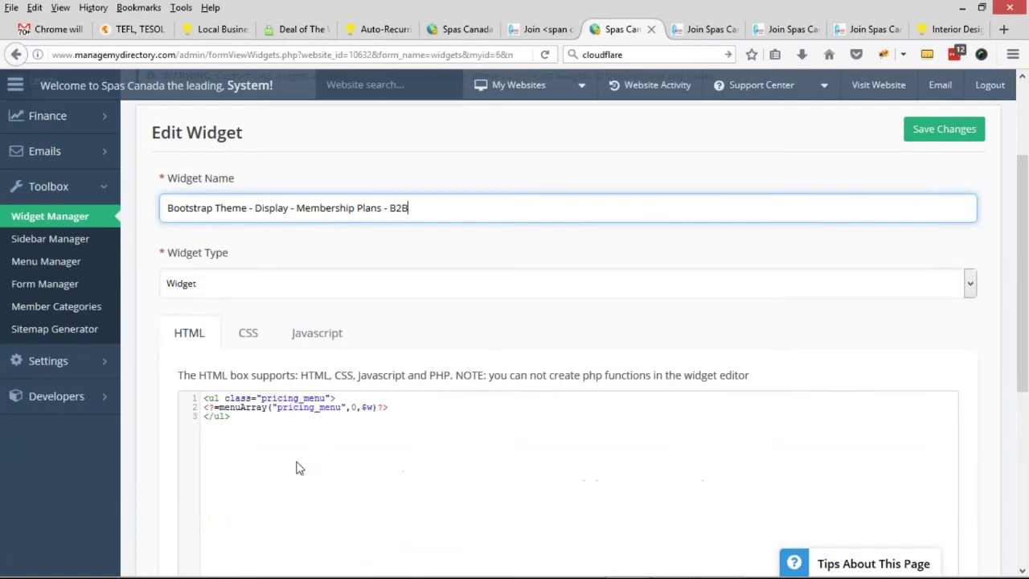
pyautogui.moveTo(277, 408); pyautogui.dragTo(330, 408)
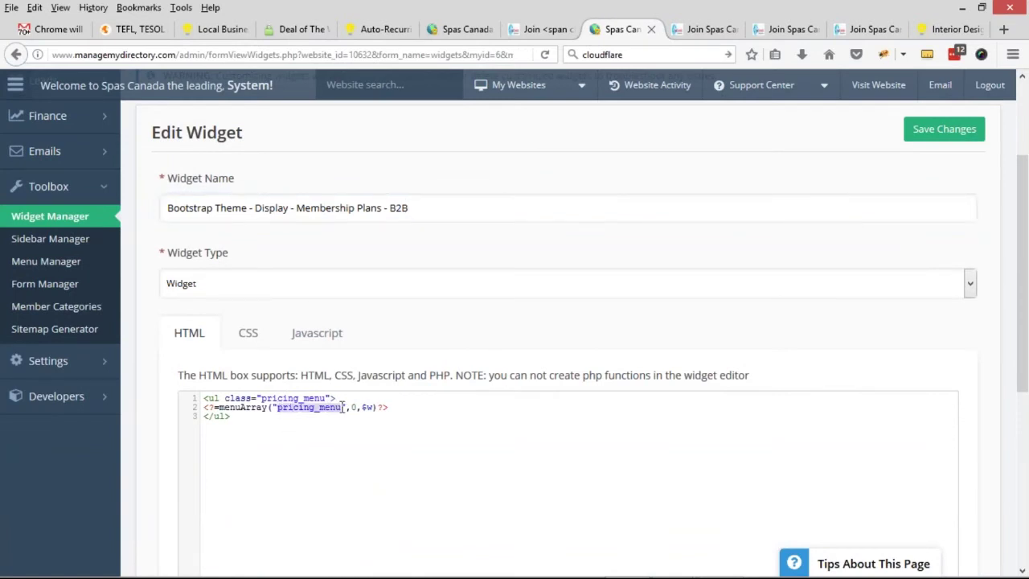
pyautogui.hotkey('ctrl', 'v')
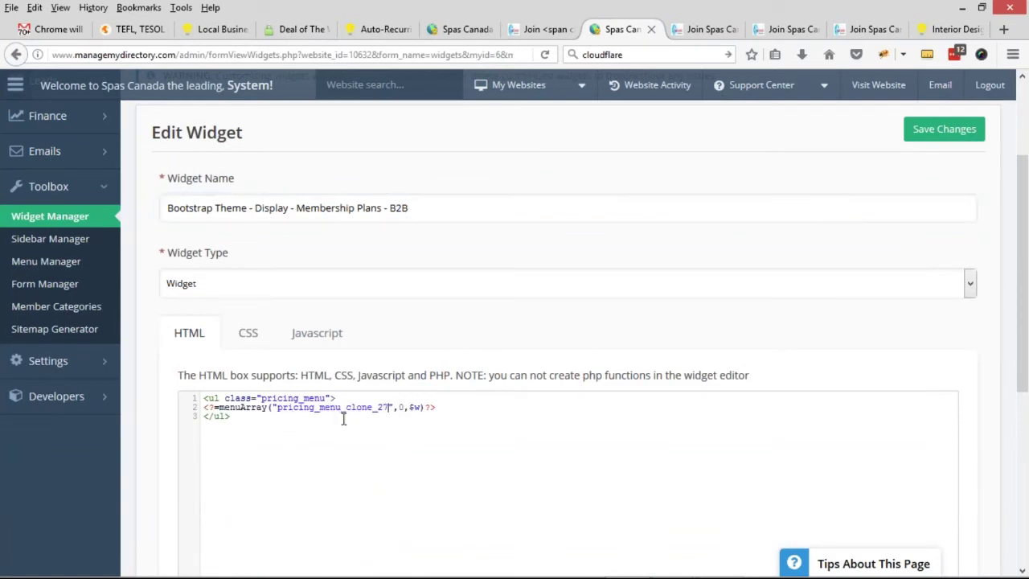
pyautogui.moveTo(412, 210); pyautogui.dragTo(215, 217)
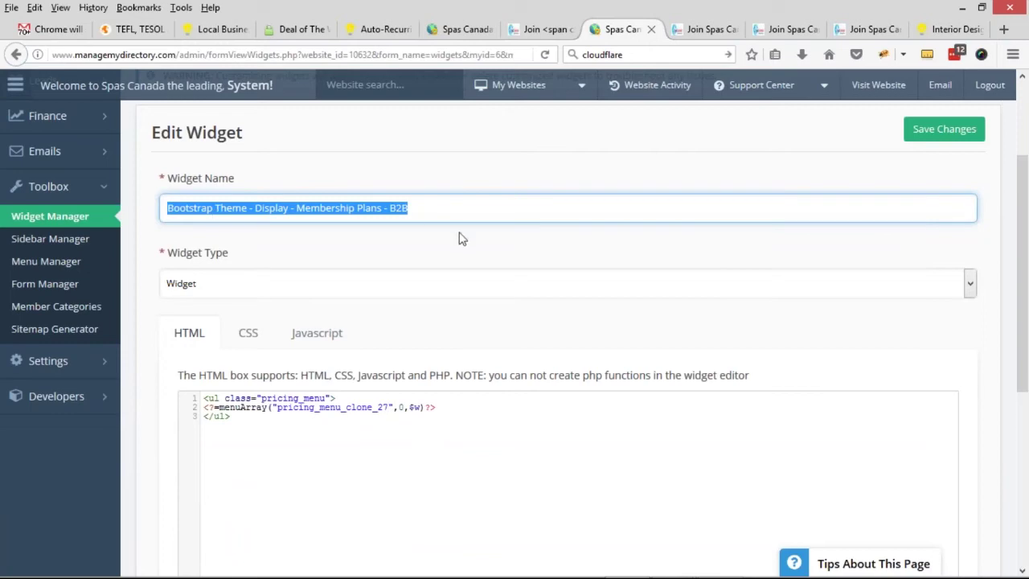
pyautogui.hotkey('ctrl', 's')
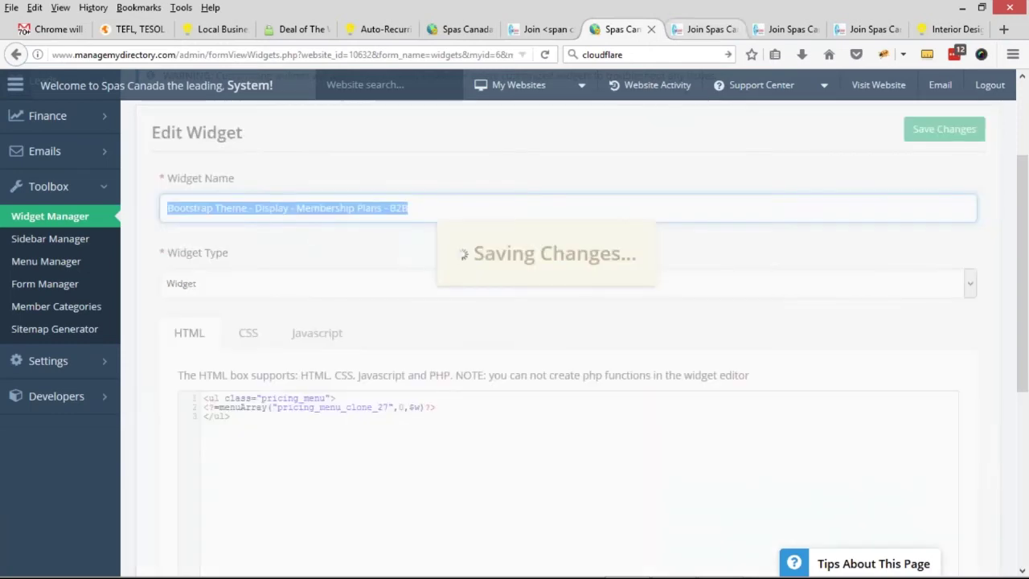
pyautogui.click(531, 29)
pyautogui.scroll(3, 92, 191)
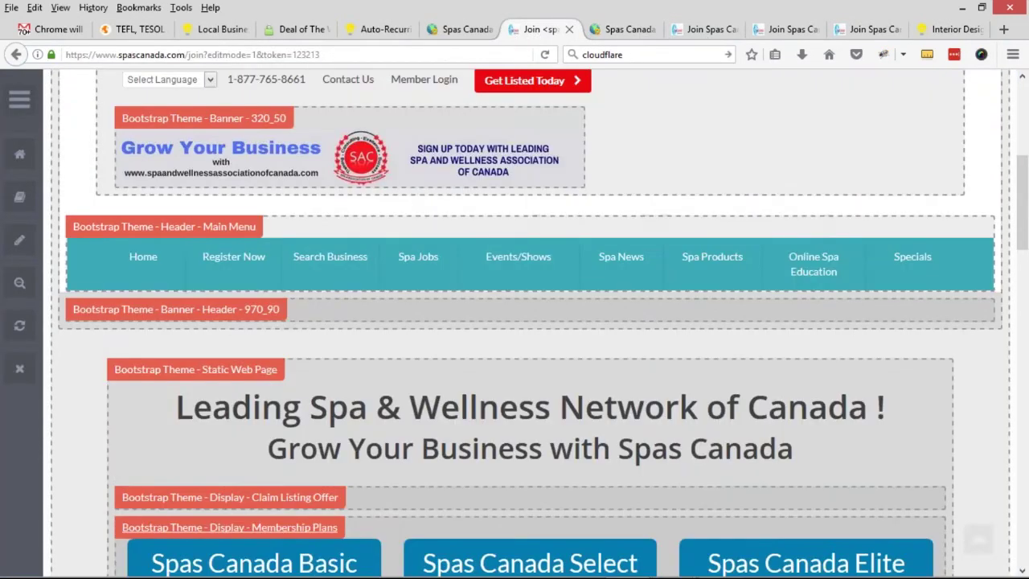
# - Open the live Join page via Register Now > B2B Distributors/Suppliers/Manufacturers, still showing Basic, Select, Elite
pyautogui.moveTo(241, 279)
pyautogui.click(254, 319)
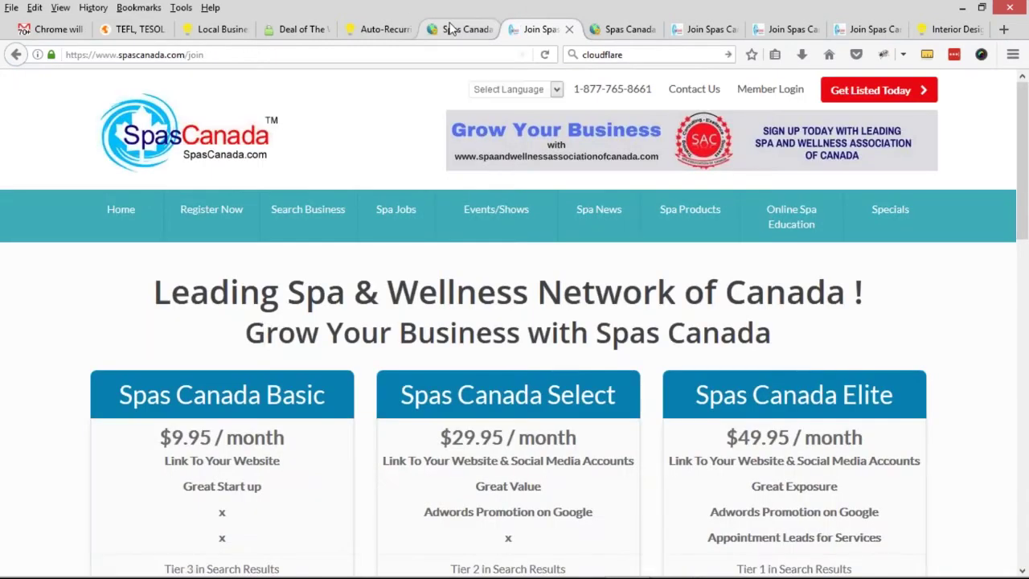
pyautogui.click(460, 29)
pyautogui.click(844, 86)
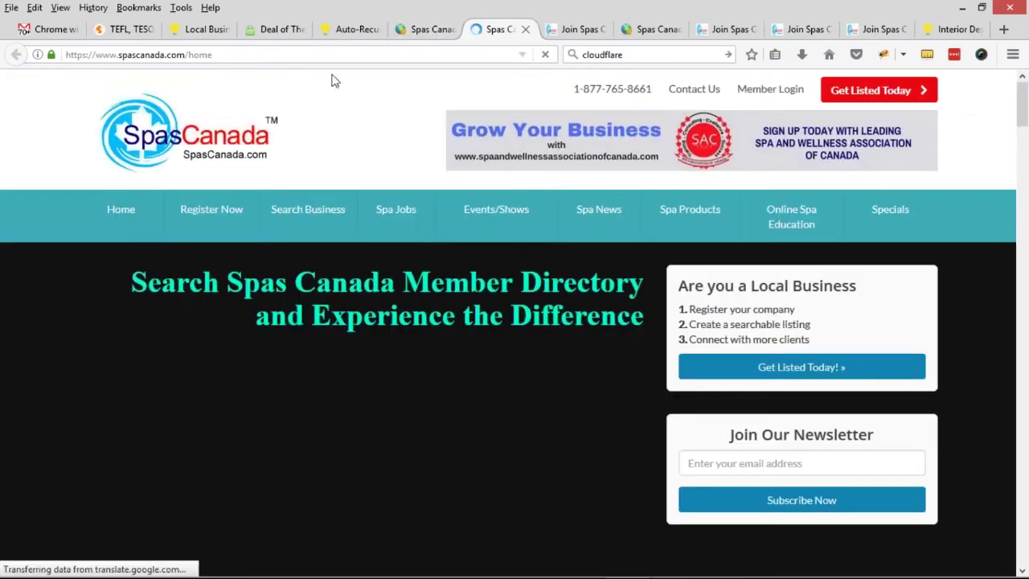
pyautogui.moveTo(210, 213)
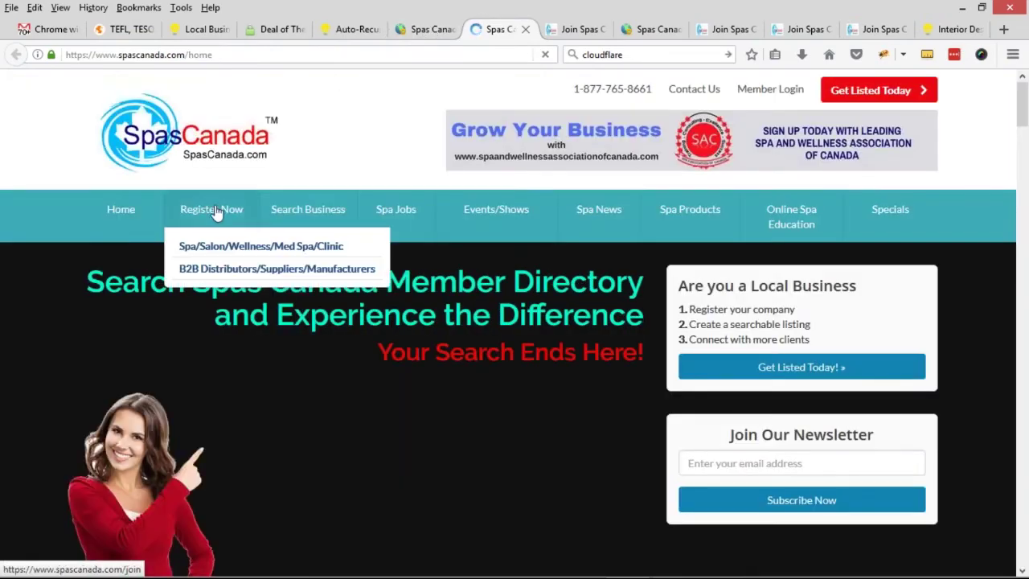
pyautogui.click(226, 283)
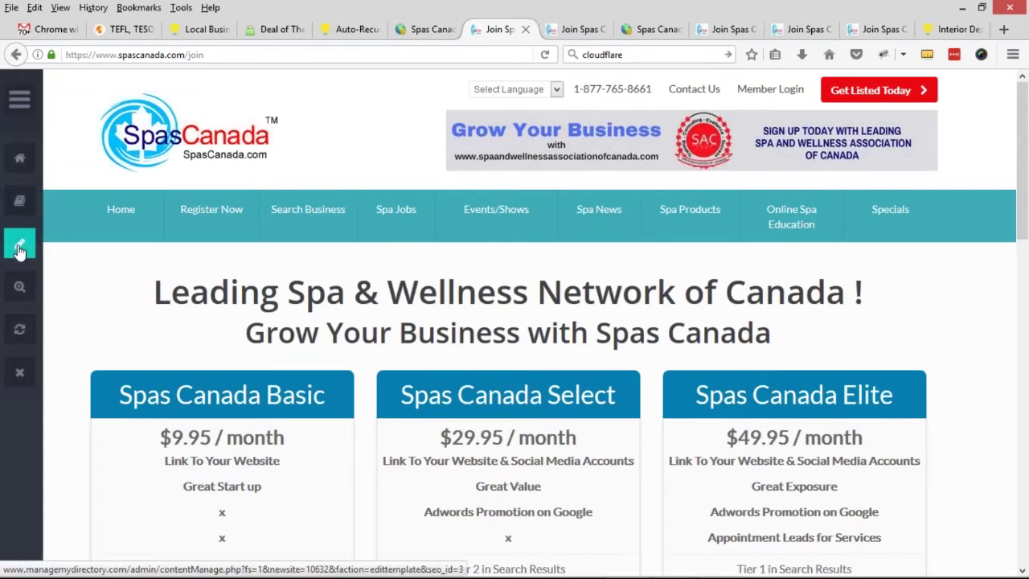
# - Append ' - B2B' to the Join page's Membership Plans widget shortcode and save the page
pyautogui.click(20, 250)
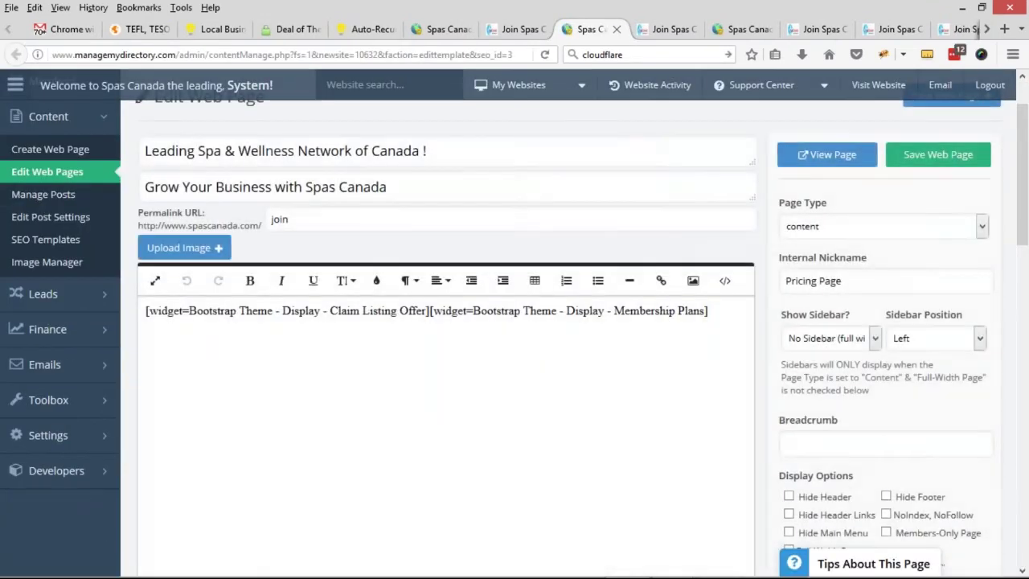
pyautogui.moveTo(474, 311); pyautogui.dragTo(699, 309)
pyautogui.click(702, 358)
pyautogui.write('- B2B')
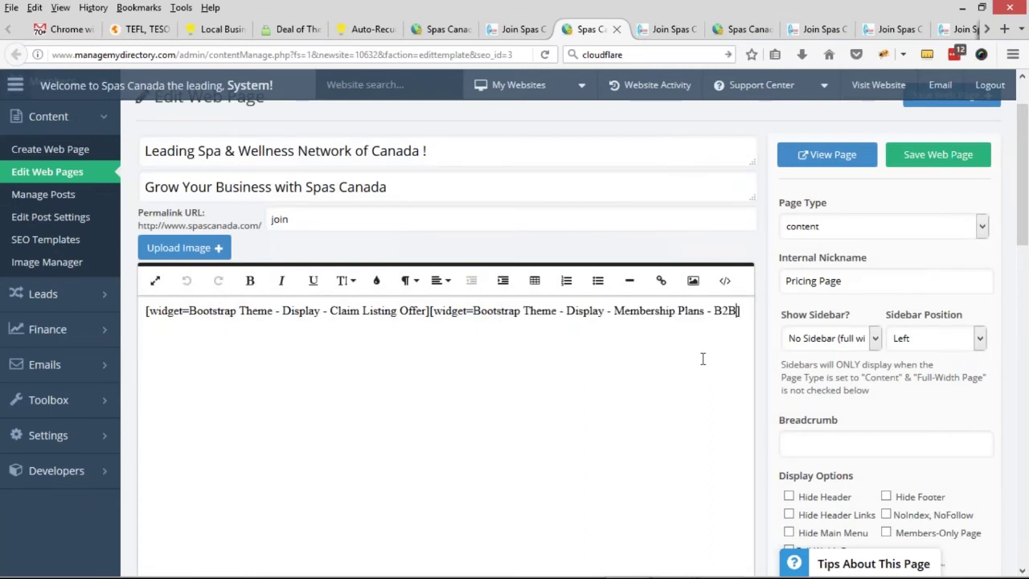
pyautogui.click(933, 160)
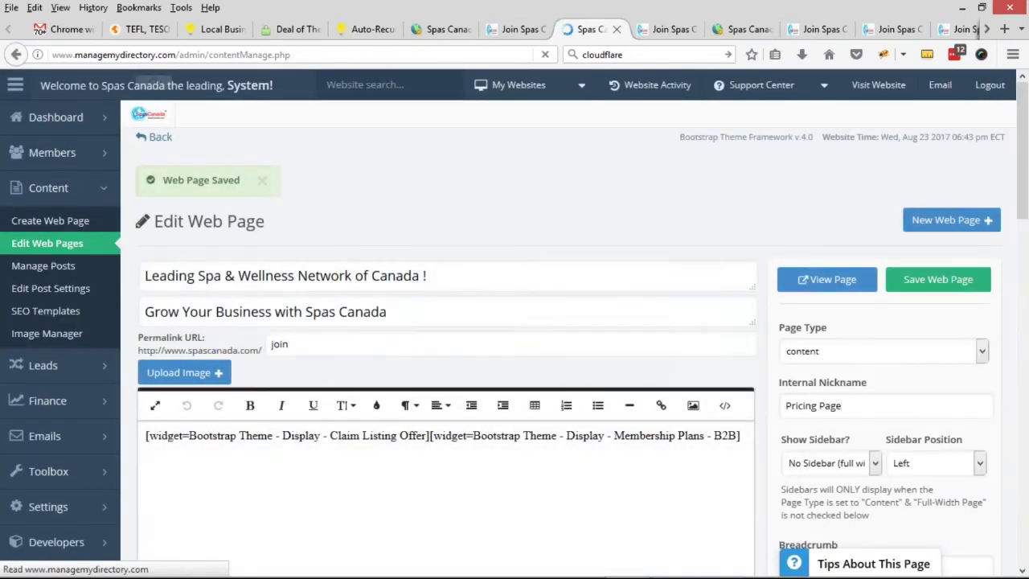
pyautogui.click(518, 29)
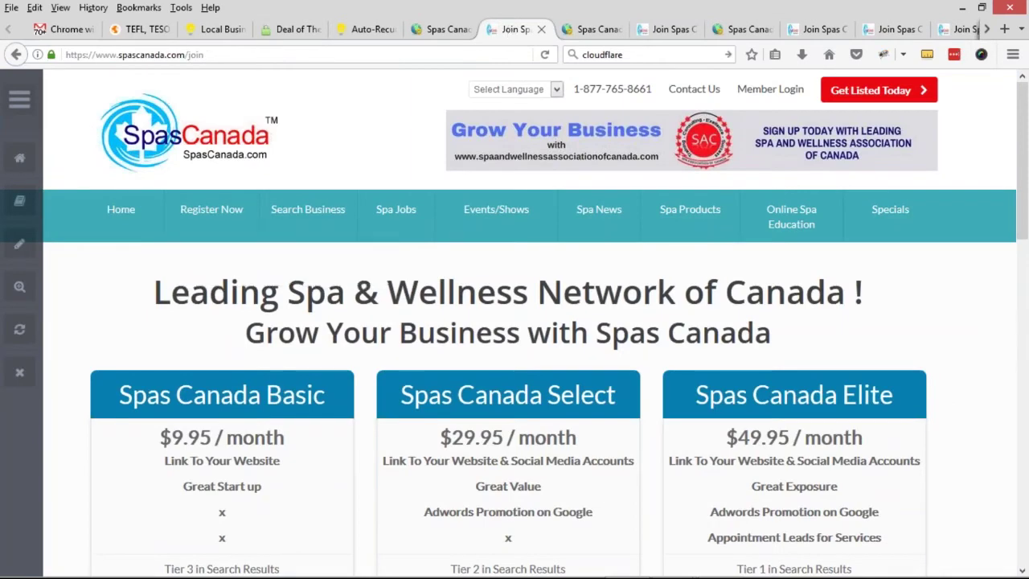
# - Reload the B2B Join page and check it lists B2B Premium, B2B Elite and Free to Join
pyautogui.moveTo(219, 232)
pyautogui.click(217, 277)
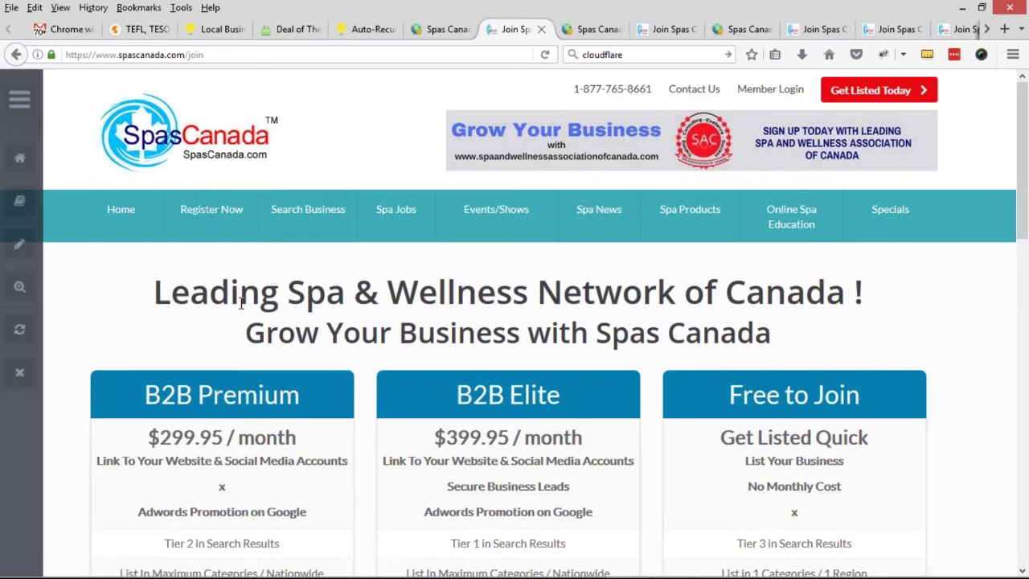
pyautogui.scroll(-3, 281, 292)
pyautogui.moveTo(145, 252); pyautogui.dragTo(301, 251)
pyautogui.moveTo(454, 252); pyautogui.dragTo(567, 252)
pyautogui.moveTo(731, 252); pyautogui.dragTo(791, 252)
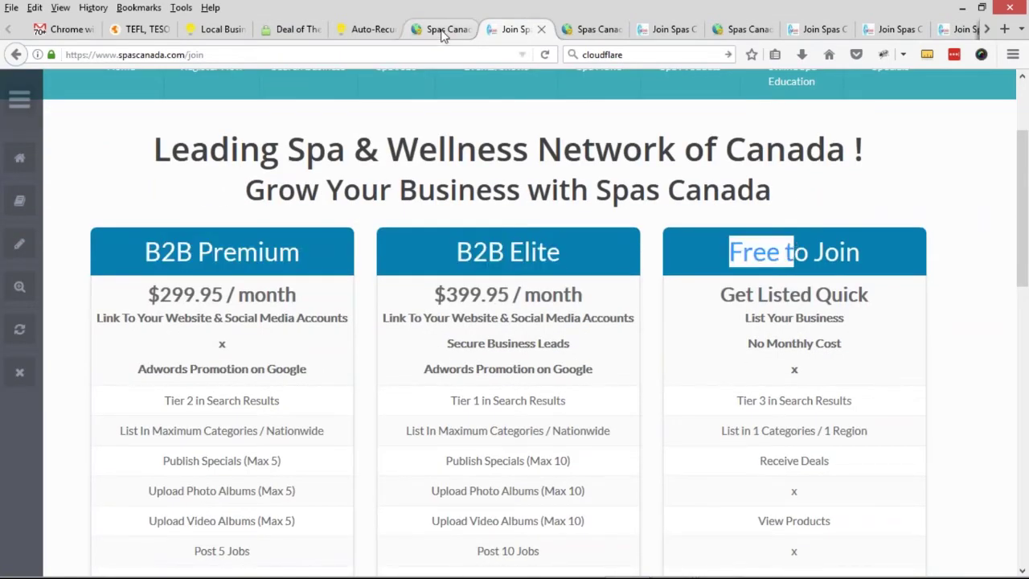
pyautogui.click(439, 30)
pyautogui.click(553, 175)
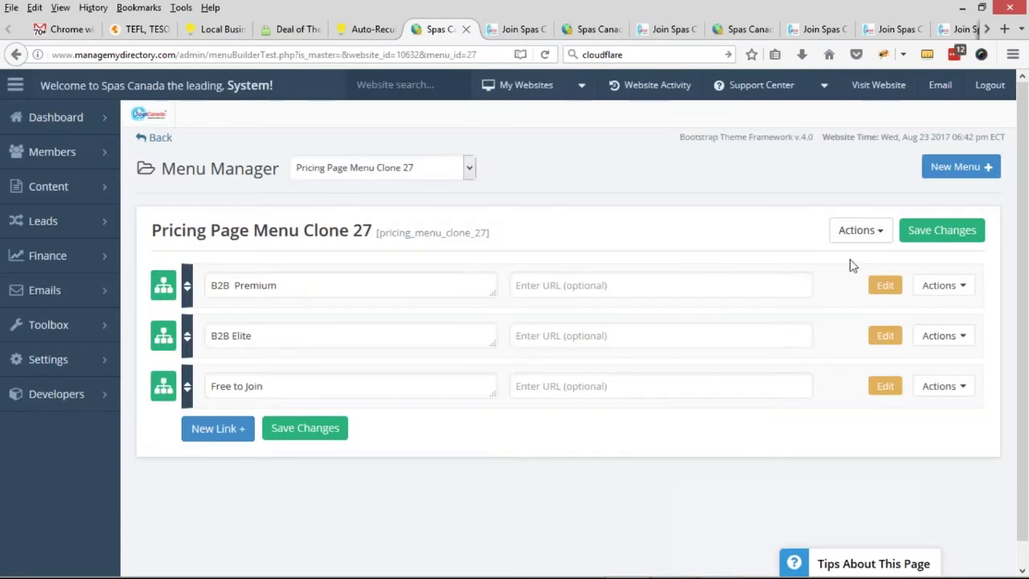
# - Change the Clone 27 menu's nickname to 'Pricing Page Menu B2B' and save it
pyautogui.click(861, 230)
pyautogui.click(864, 294)
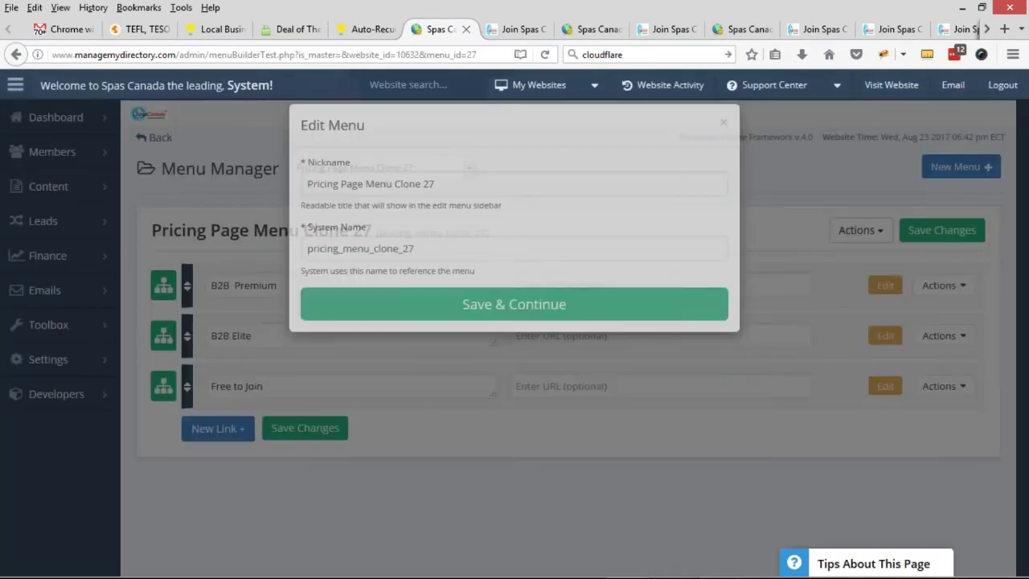
pyautogui.moveTo(397, 214); pyautogui.dragTo(551, 214)
pyautogui.write('B@B')
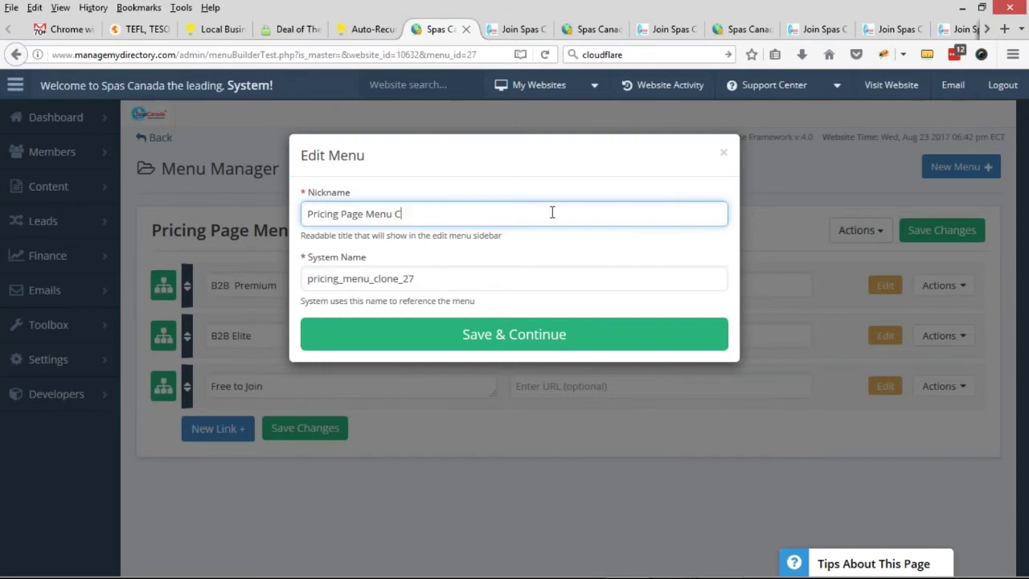
pyautogui.press('BackSpace')
pyautogui.press('BackSpace')
pyautogui.press('BackSpace')
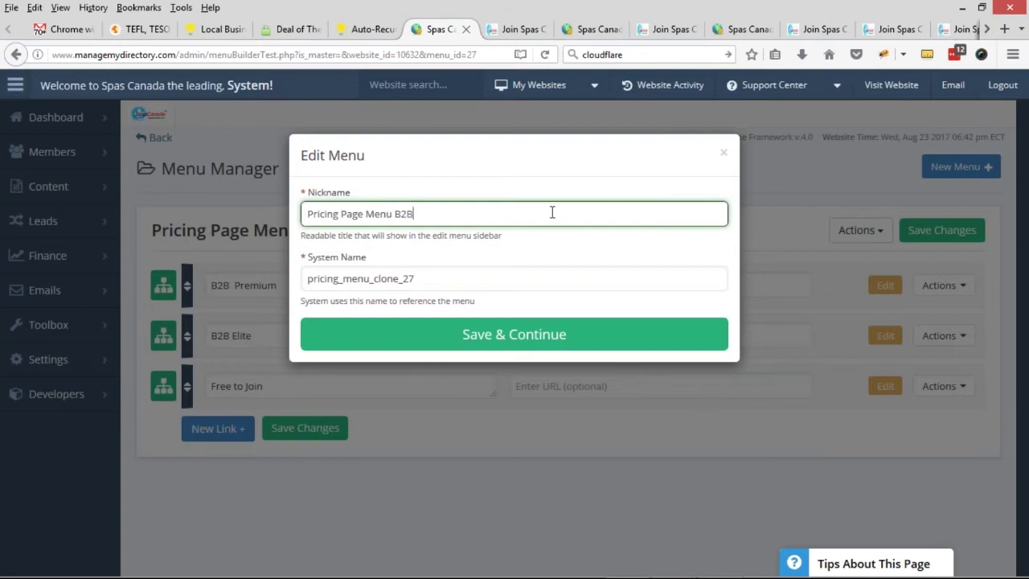
pyautogui.click(506, 333)
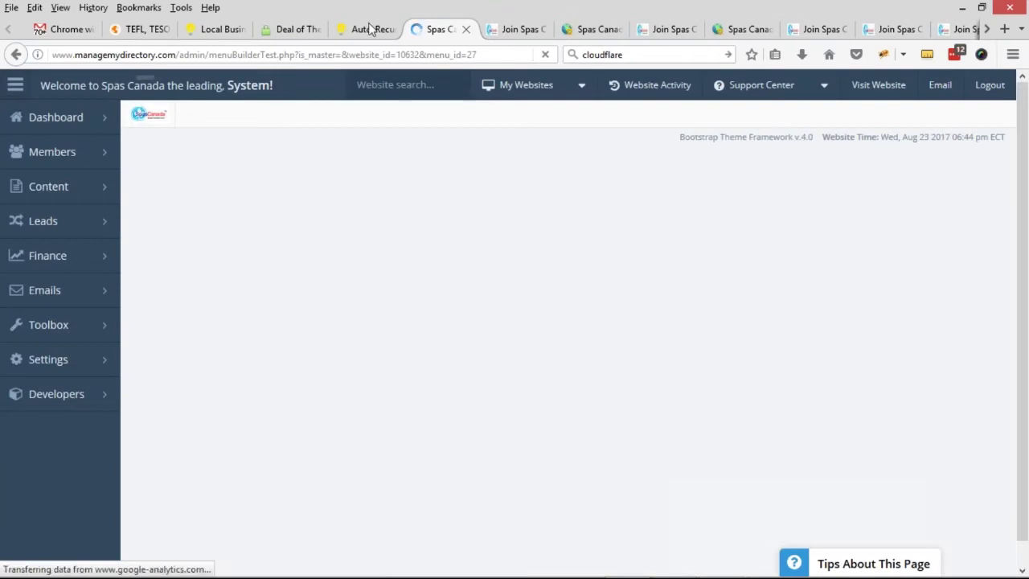
pyautogui.click(370, 28)
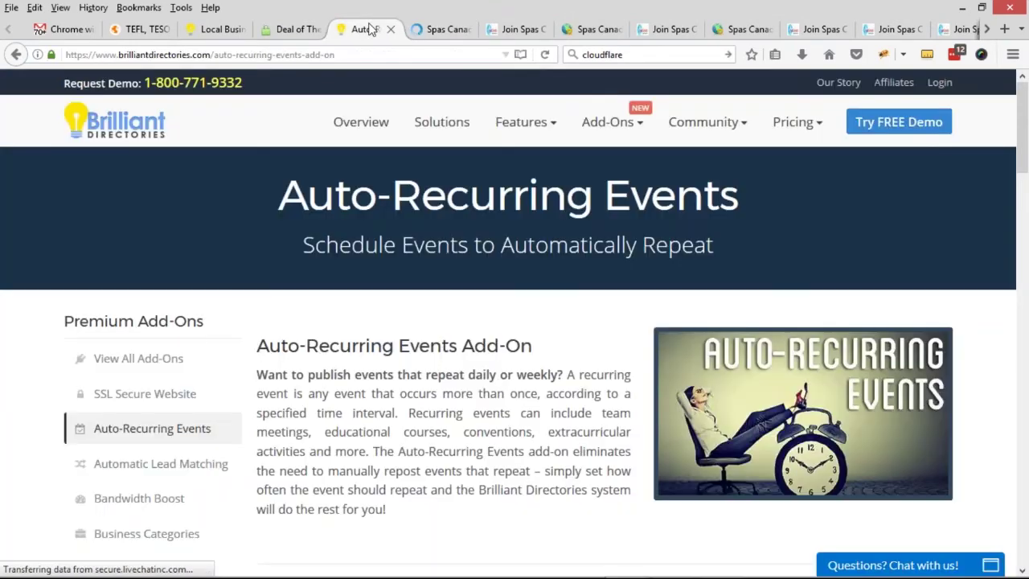
pyautogui.click(416, 30)
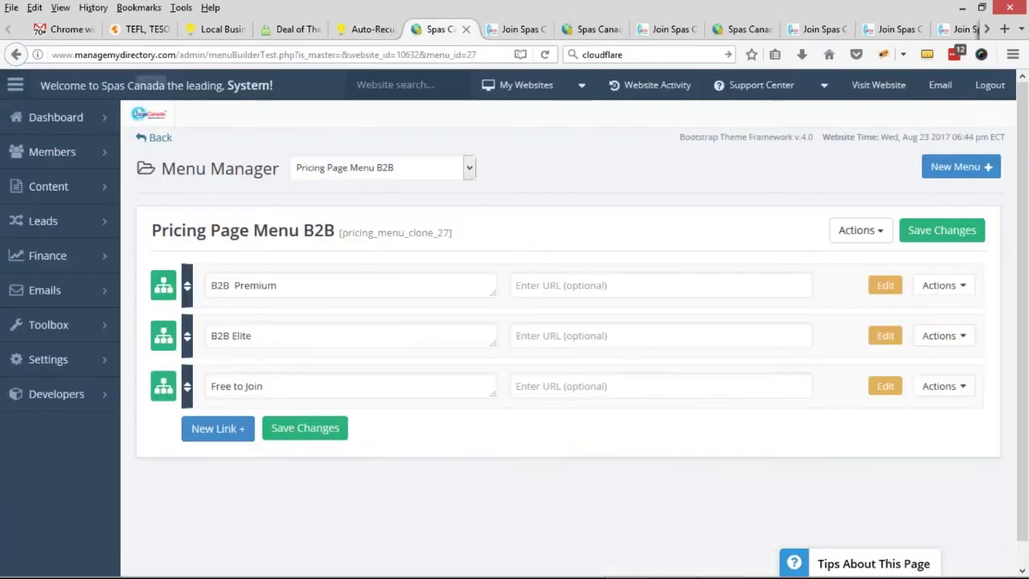
pyautogui.click(514, 29)
pyautogui.scroll(3, 238, 232)
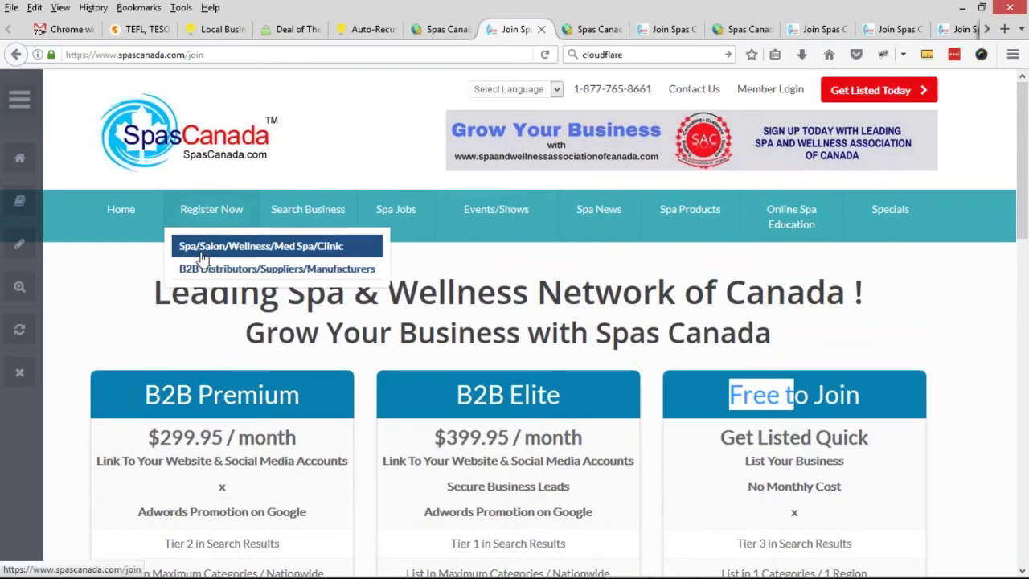
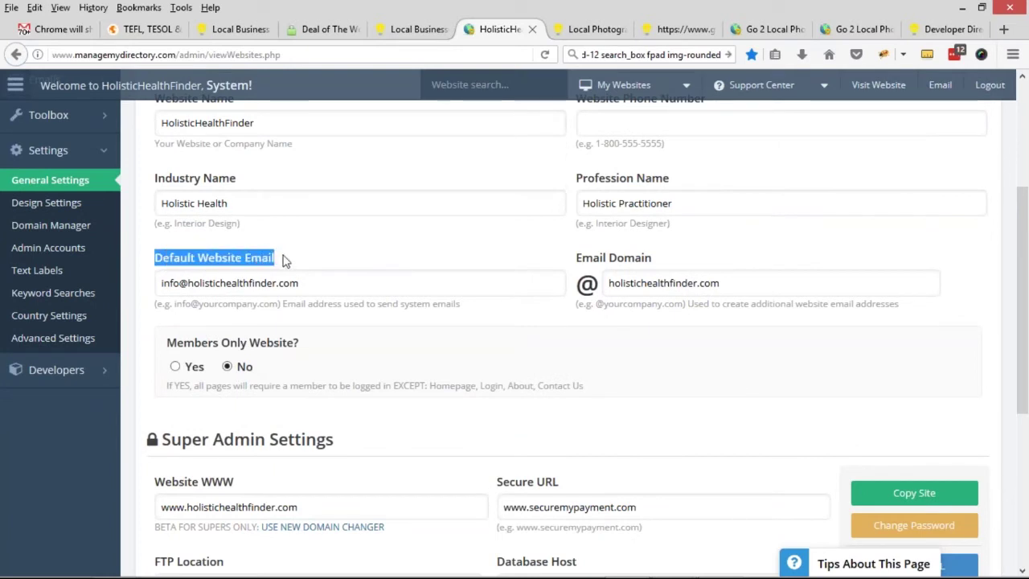
# - Review the Default Website Email and Email Domain, then open Admin Accounts in a new tab
pyautogui.moveTo(577, 262); pyautogui.dragTo(666, 276)
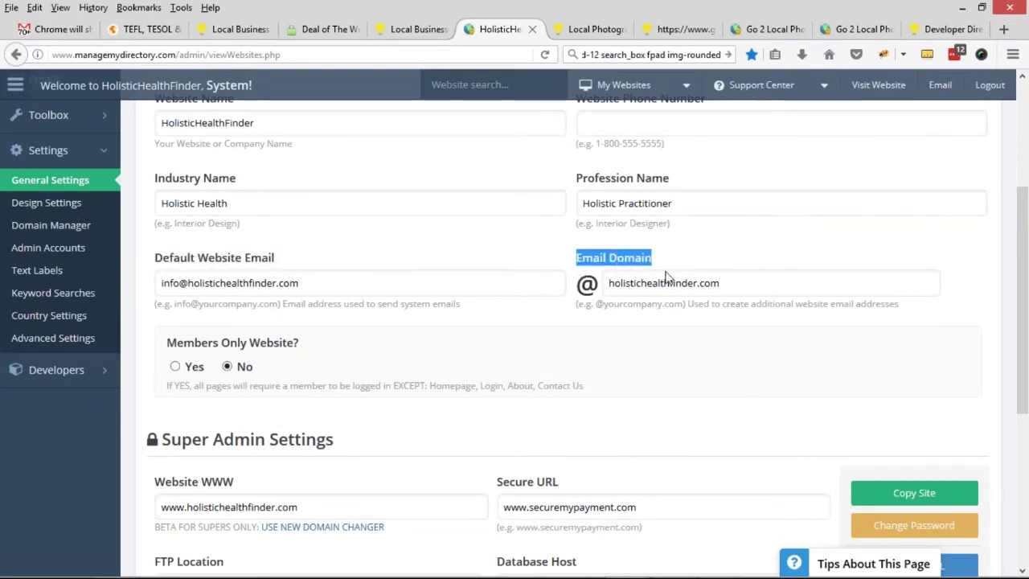
pyautogui.doubleClick(181, 282)
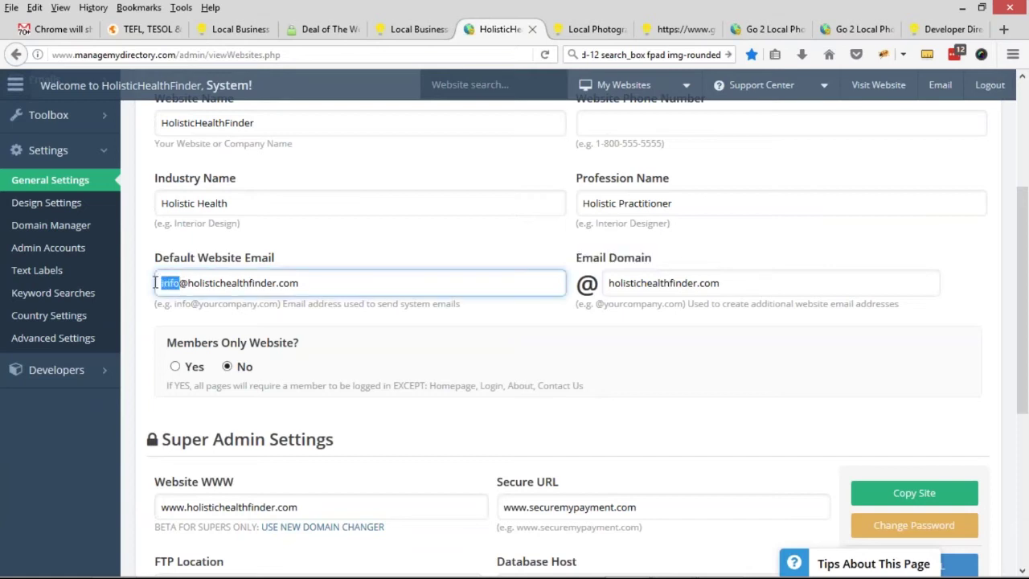
pyautogui.moveTo(299, 283); pyautogui.dragTo(151, 273)
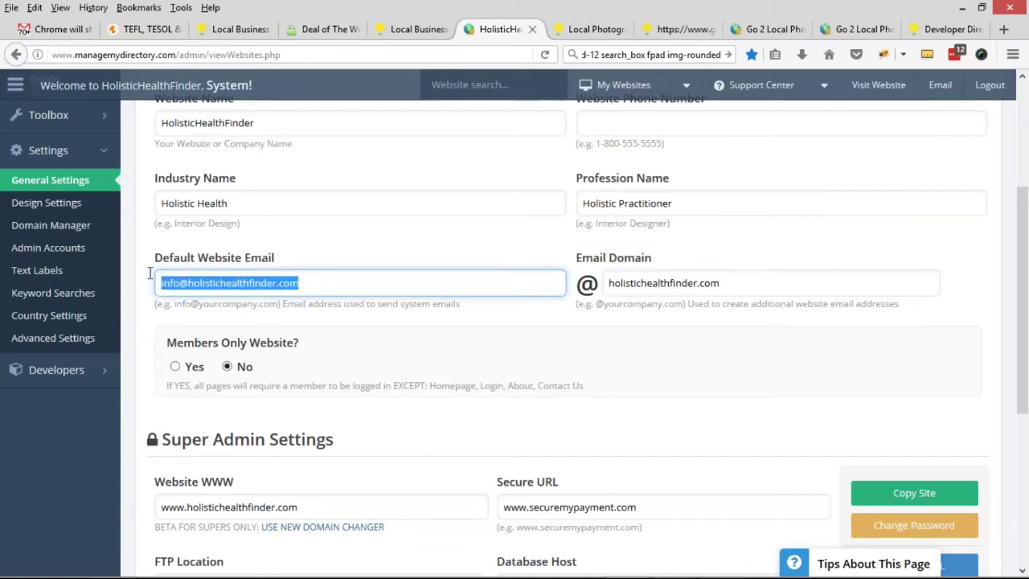
pyautogui.click(310, 279)
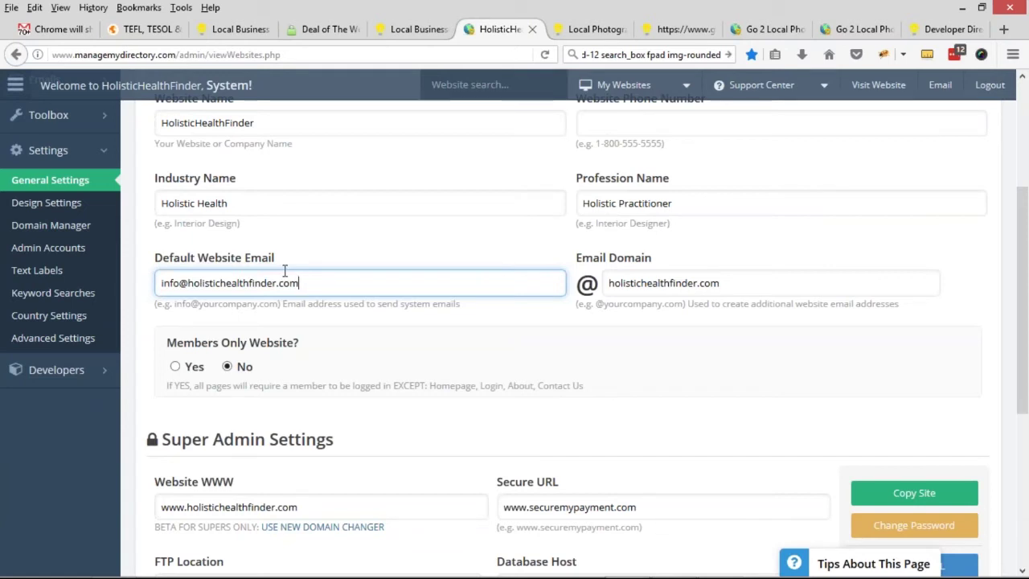
pyautogui.middleClick(113, 244)
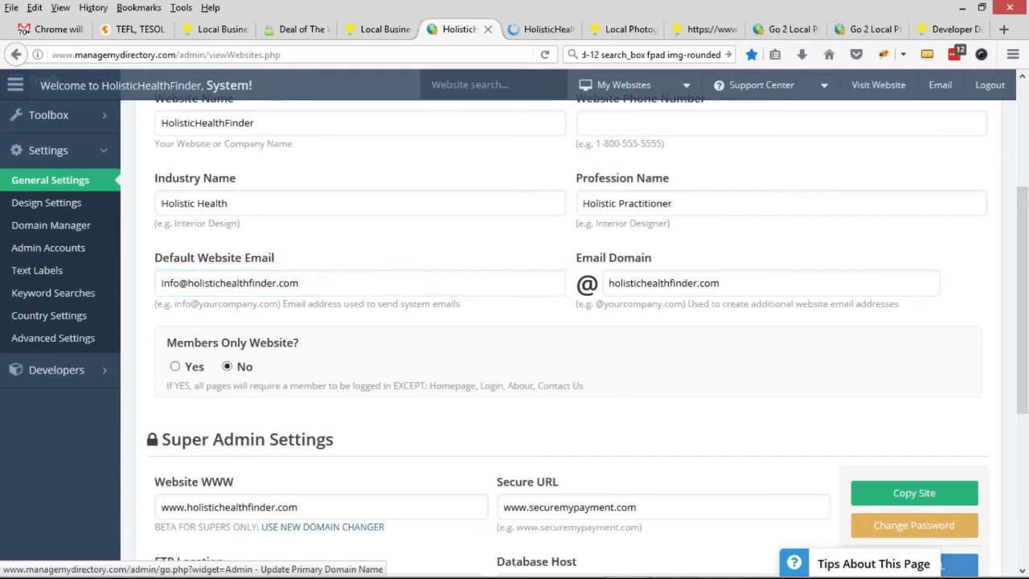
pyautogui.click(542, 30)
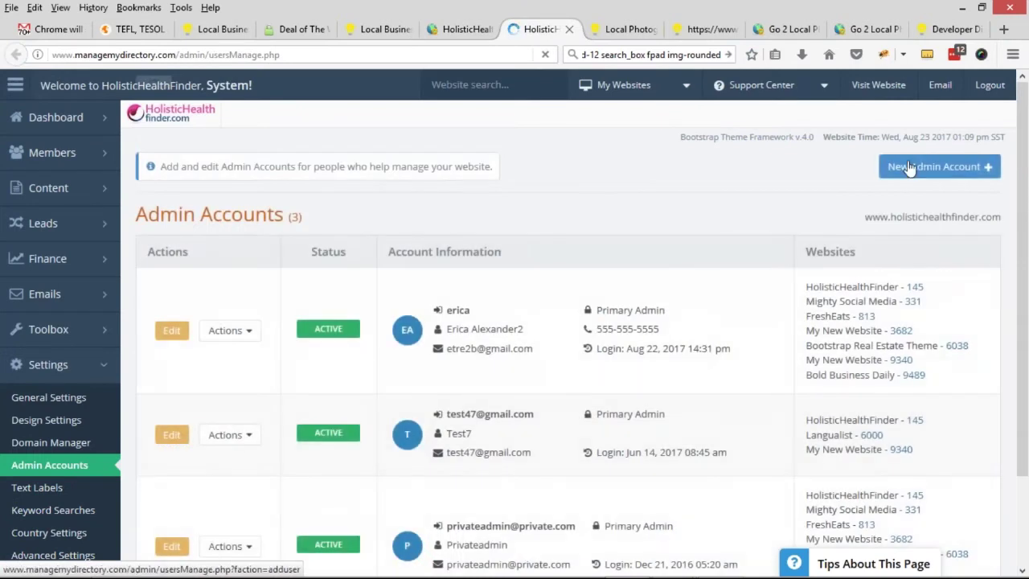
# - Start a new admin account and review its email address and Get Email Updates fields
pyautogui.click(909, 166)
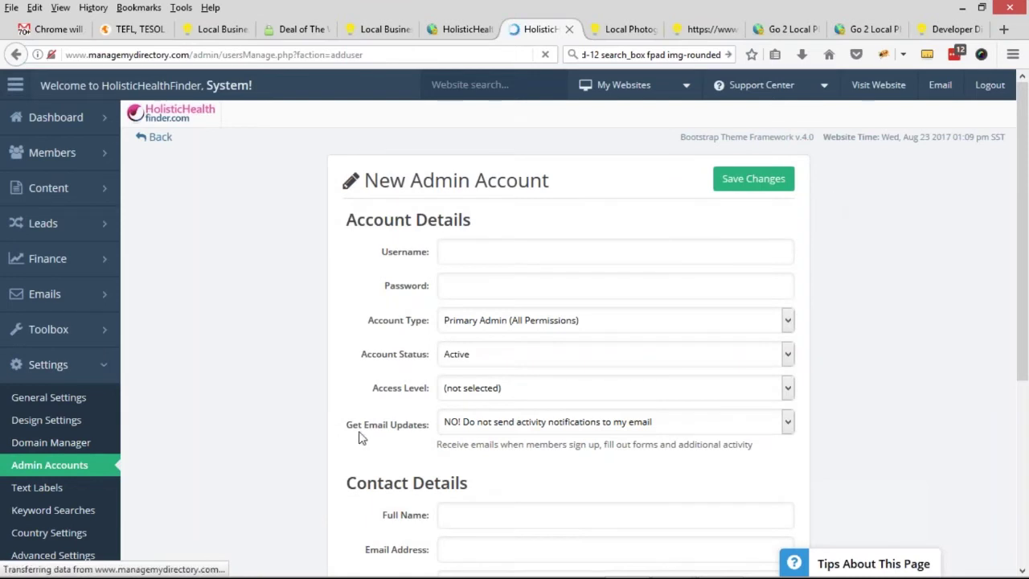
pyautogui.scroll(-2, 360, 418)
pyautogui.scroll(-2, 363, 388)
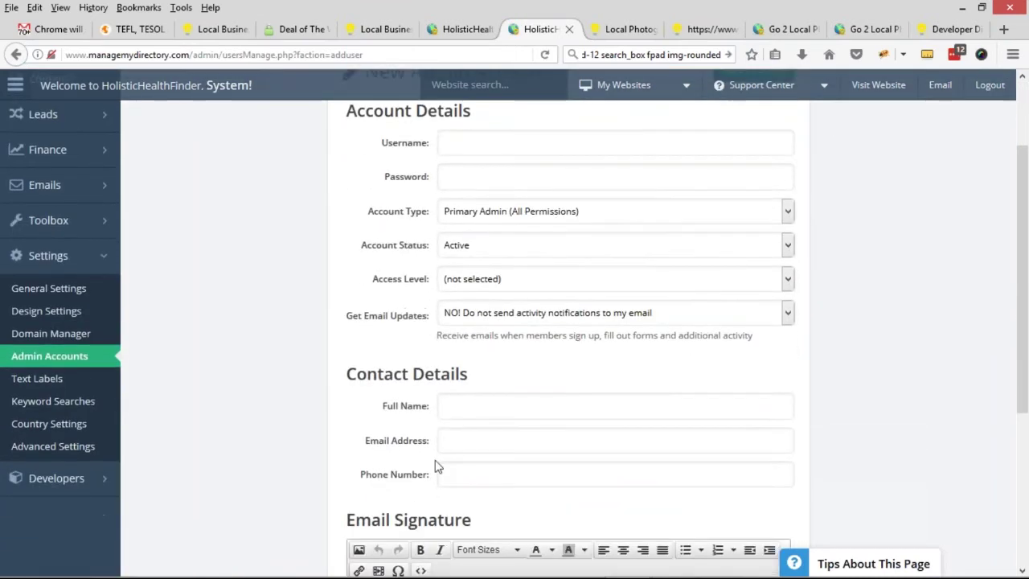
pyautogui.click(470, 407)
pyautogui.moveTo(354, 285); pyautogui.dragTo(419, 283)
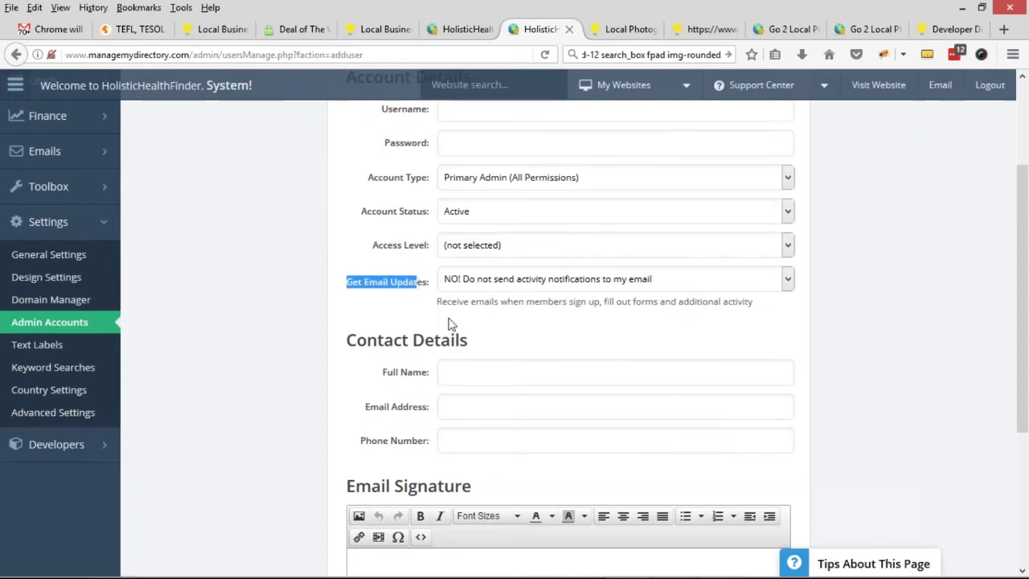
pyautogui.click(474, 409)
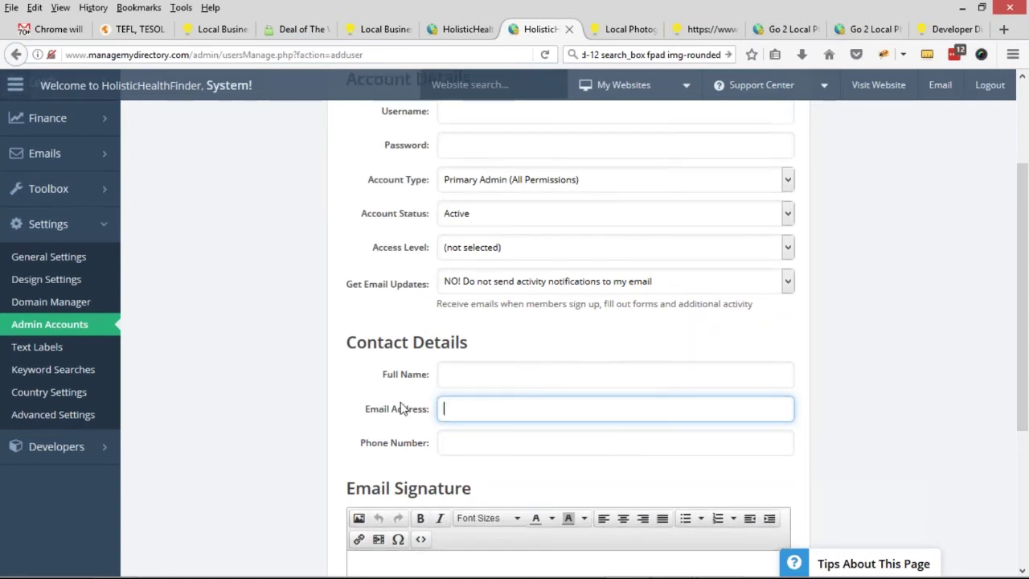
pyautogui.scroll(2, 404, 405)
pyautogui.moveTo(412, 187); pyautogui.dragTo(581, 179)
pyautogui.scroll(-3, 422, 366)
pyautogui.click(453, 338)
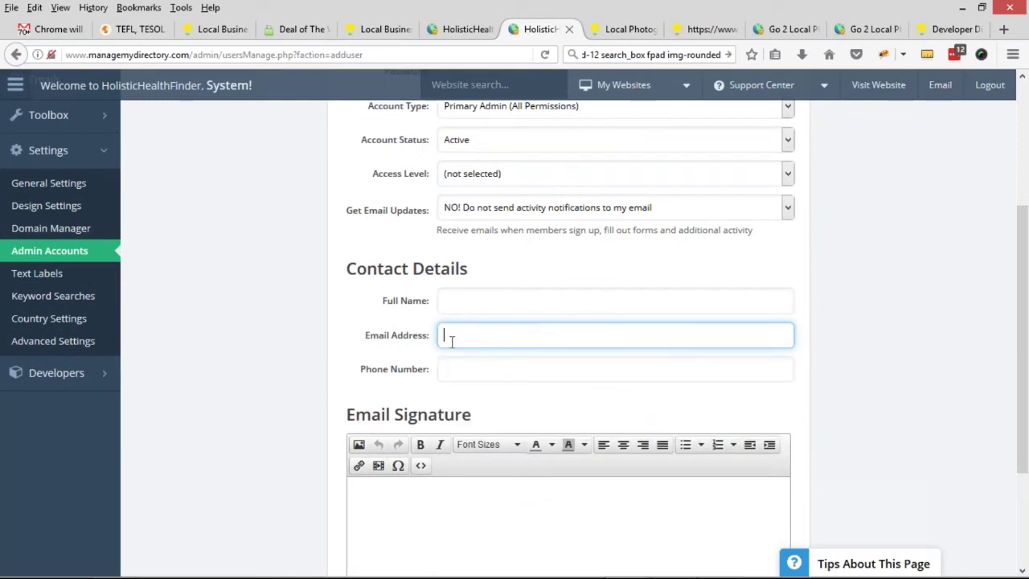
# - Set Get Email Updates to 'YES! Send activity notifications to my email'
pyautogui.click(483, 210)
pyautogui.click(482, 238)
pyautogui.moveTo(348, 210); pyautogui.dragTo(419, 209)
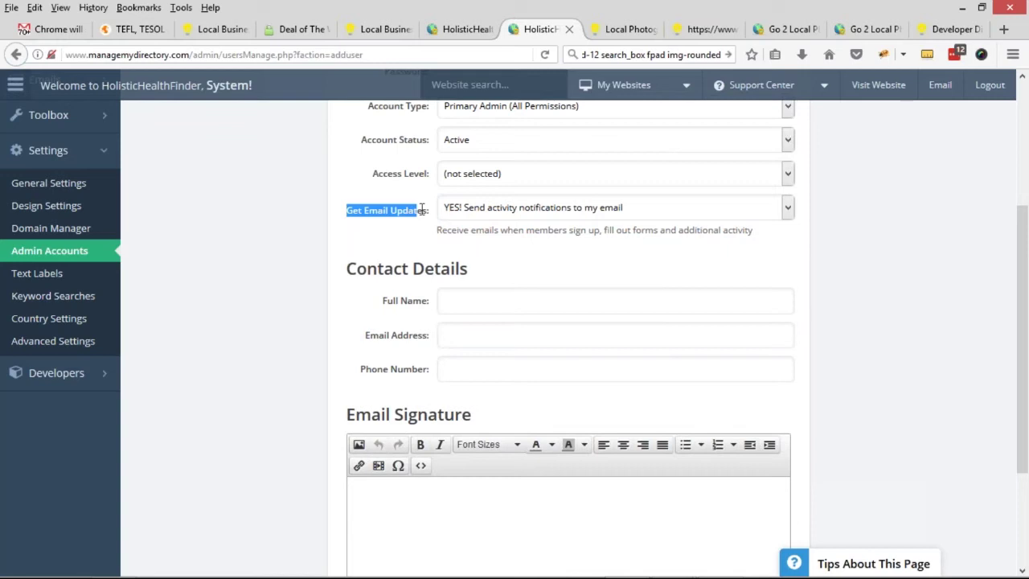
pyautogui.click(526, 343)
pyautogui.click(491, 333)
pyautogui.click(485, 338)
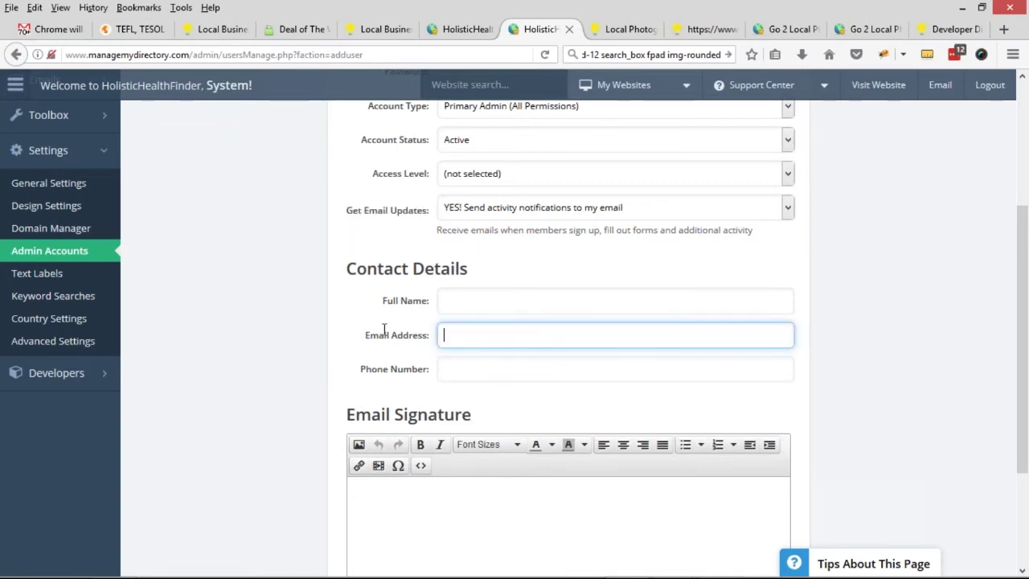
pyautogui.scroll(1, 267, 360)
pyautogui.scroll(5, 268, 360)
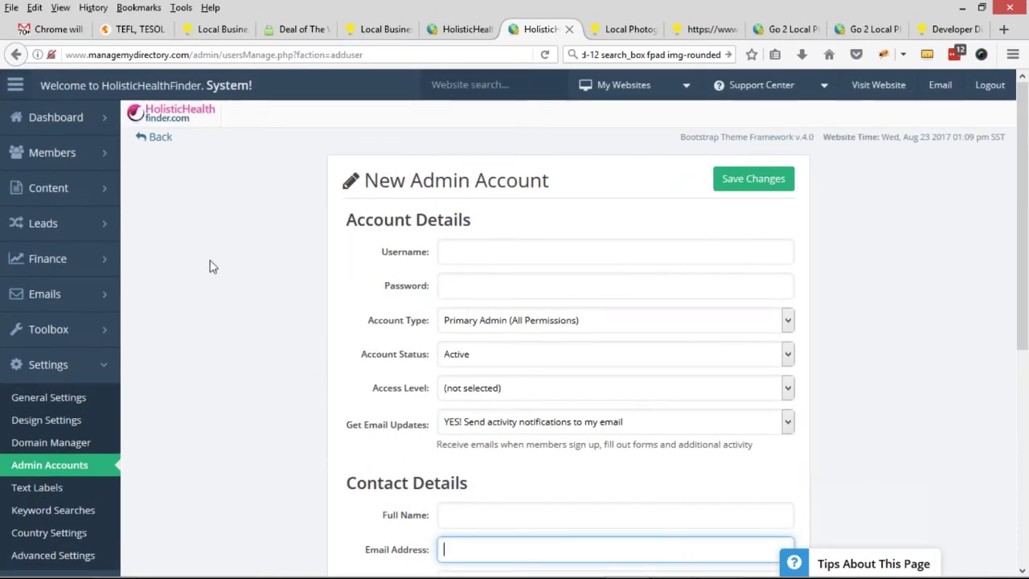
pyautogui.click(48, 294)
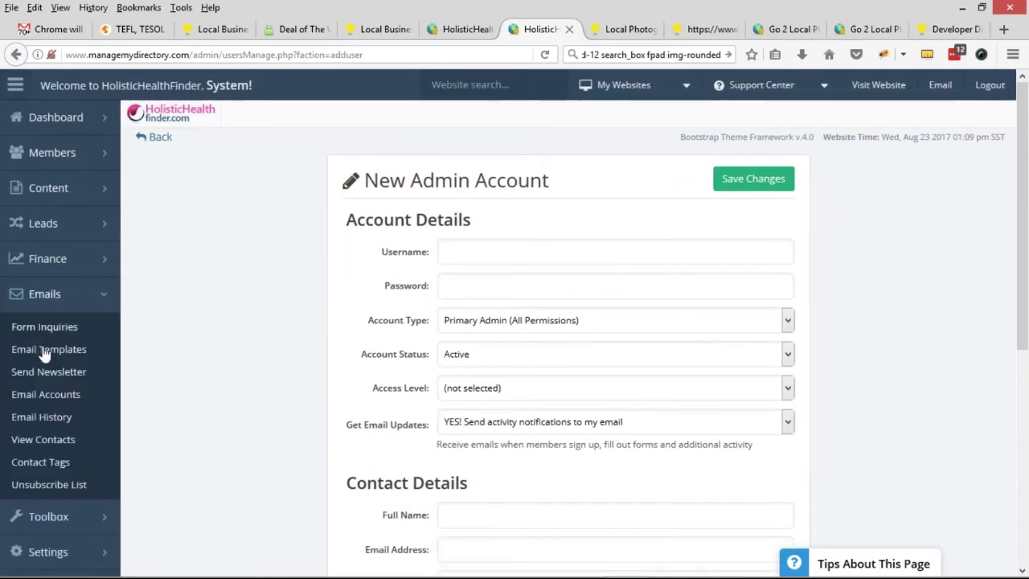
# - From the Email Accounts manager, launch cPanel's Add Email Account page for holistichealthfinder.com
pyautogui.click(37, 395)
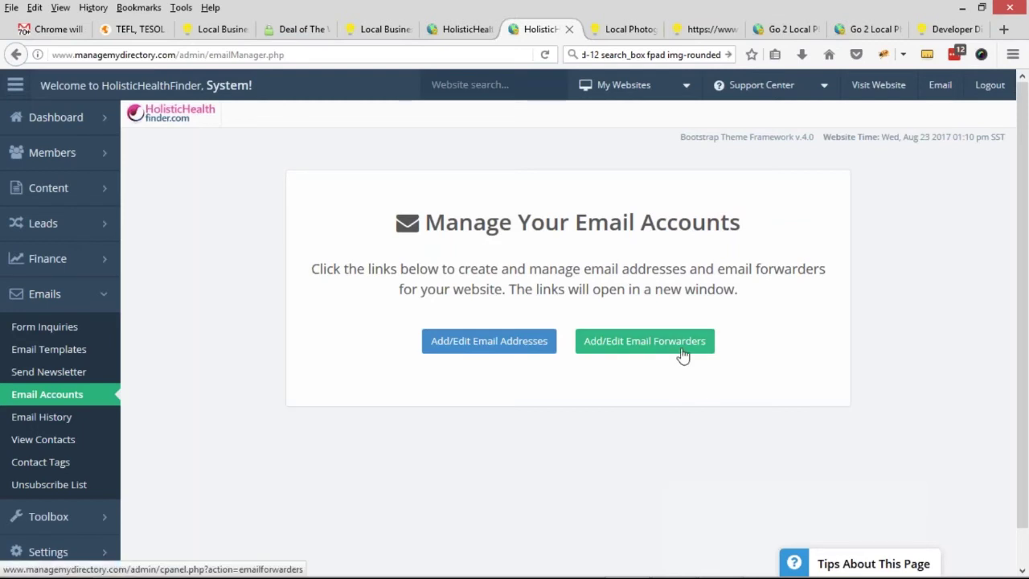
pyautogui.click(509, 352)
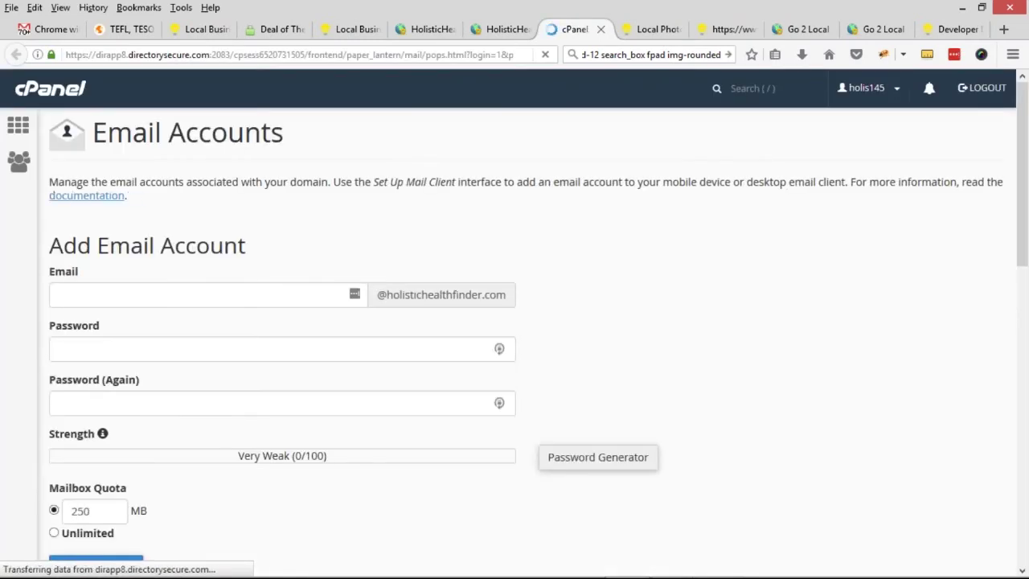
# - Name the new mailbox 'info' and give it a generated random password
pyautogui.click(278, 287)
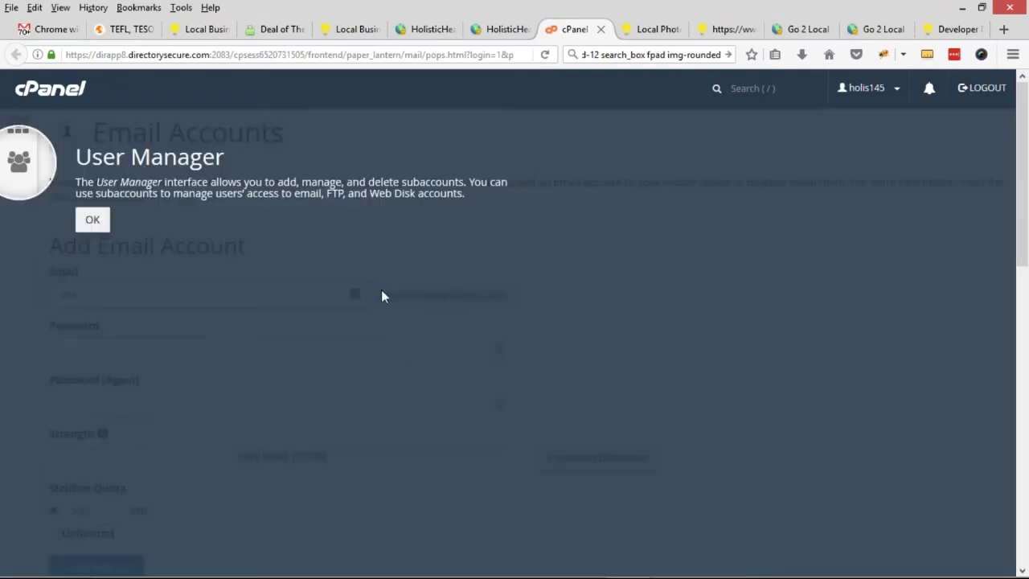
pyautogui.click(92, 222)
pyautogui.click(104, 348)
pyautogui.click(616, 472)
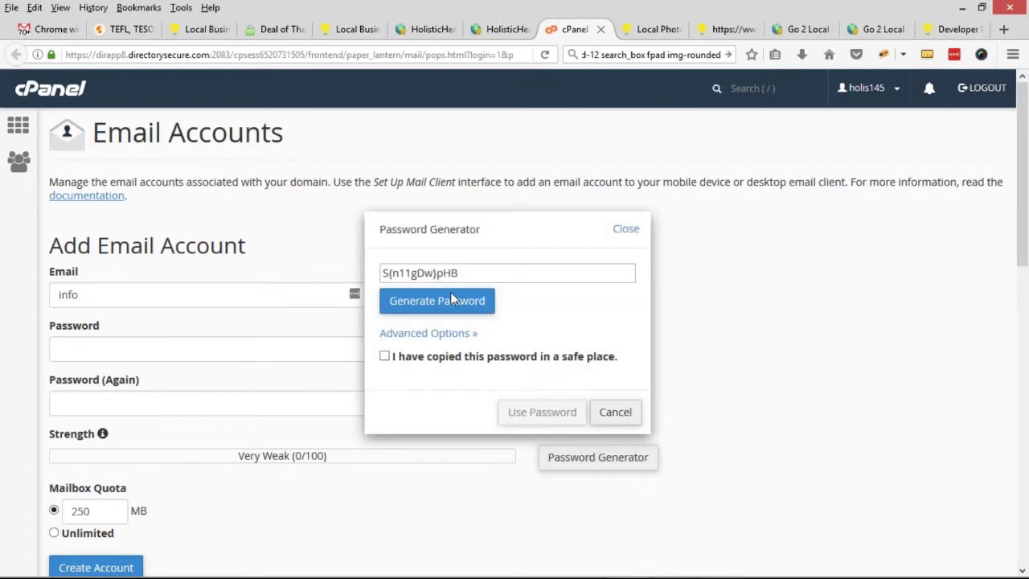
pyautogui.click(448, 312)
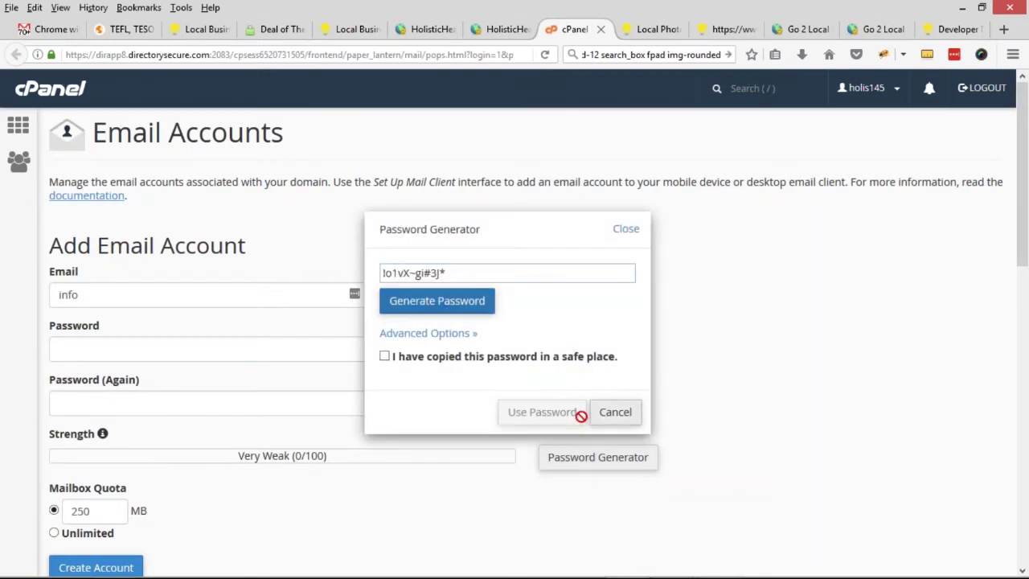
pyautogui.click(457, 304)
pyautogui.click(385, 356)
pyautogui.moveTo(459, 274); pyautogui.dragTo(354, 276)
pyautogui.click(542, 412)
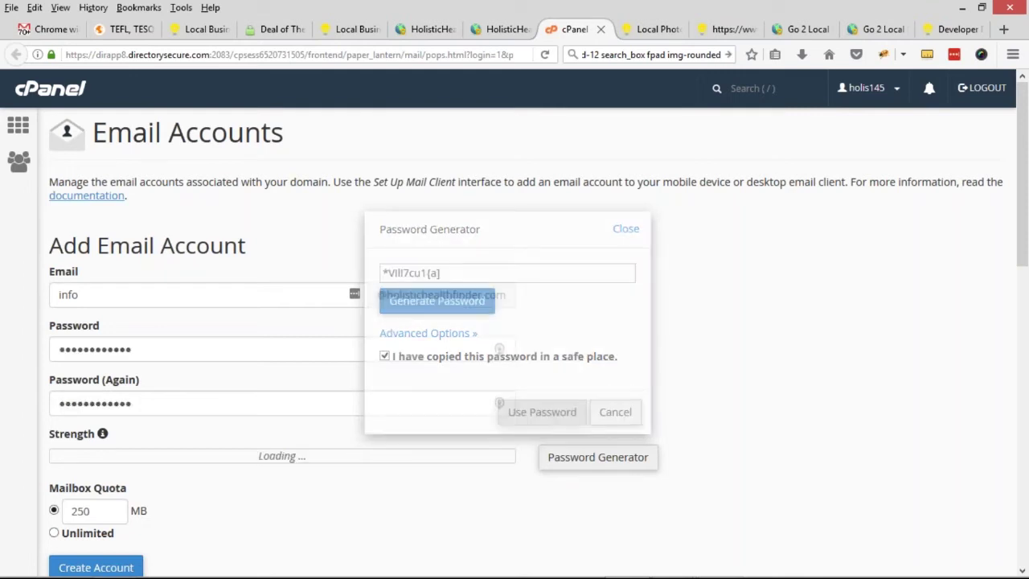
# - Create the info mailbox with its 250 MB quota and return to the site's admin tab
pyautogui.scroll(-3, 170, 421)
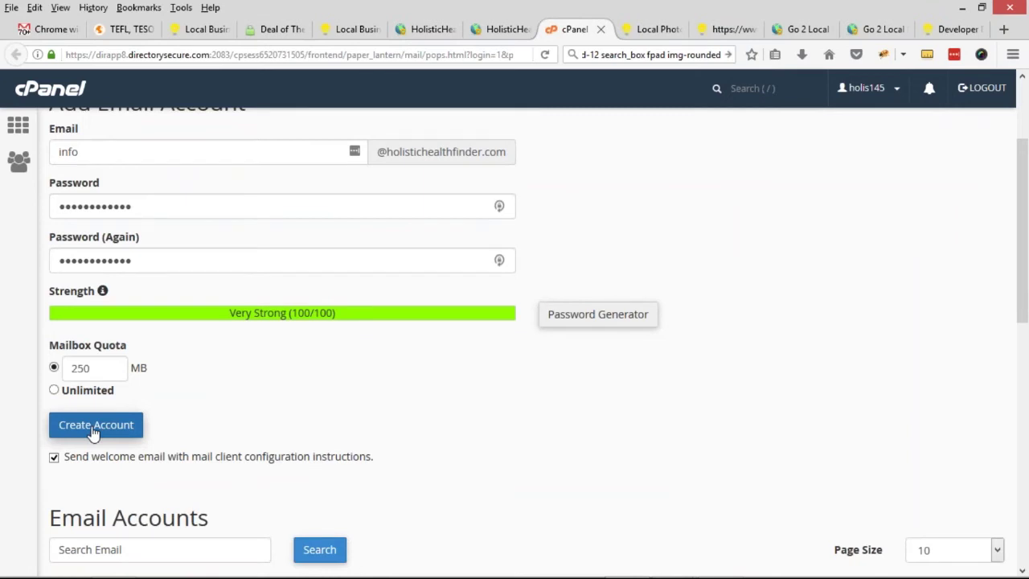
pyautogui.scroll(-1, 93, 433)
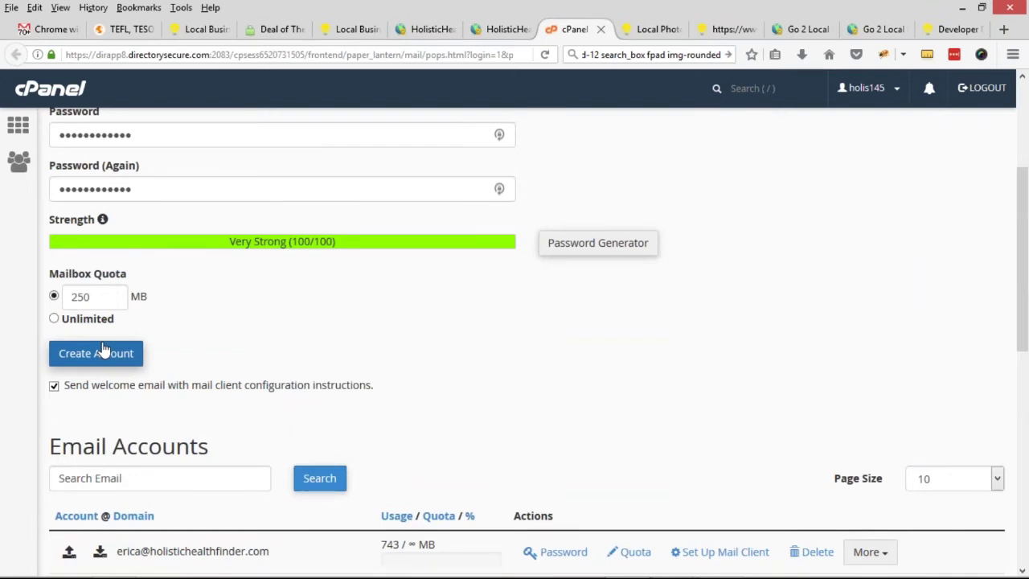
pyautogui.click(103, 352)
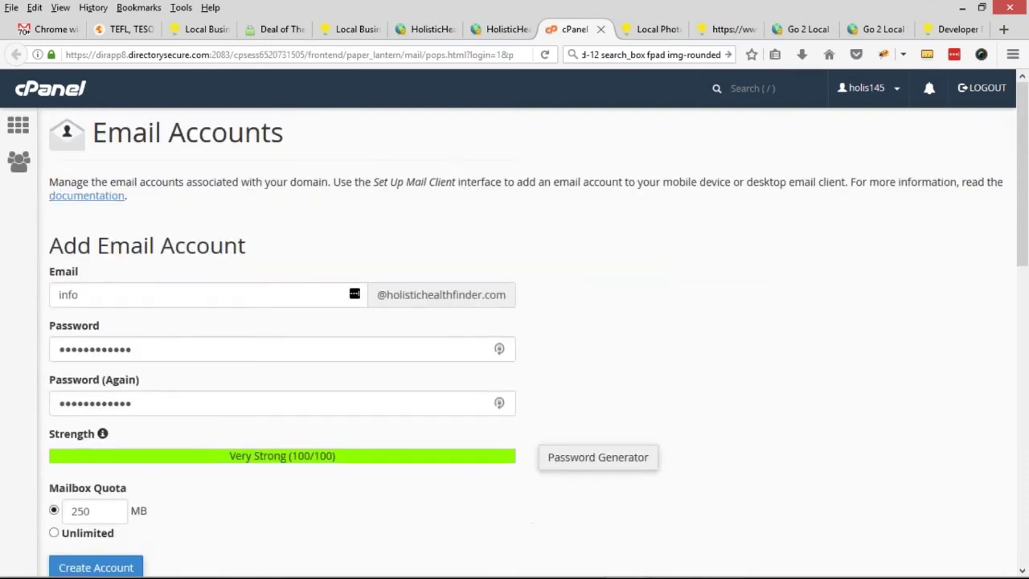
pyautogui.click(498, 31)
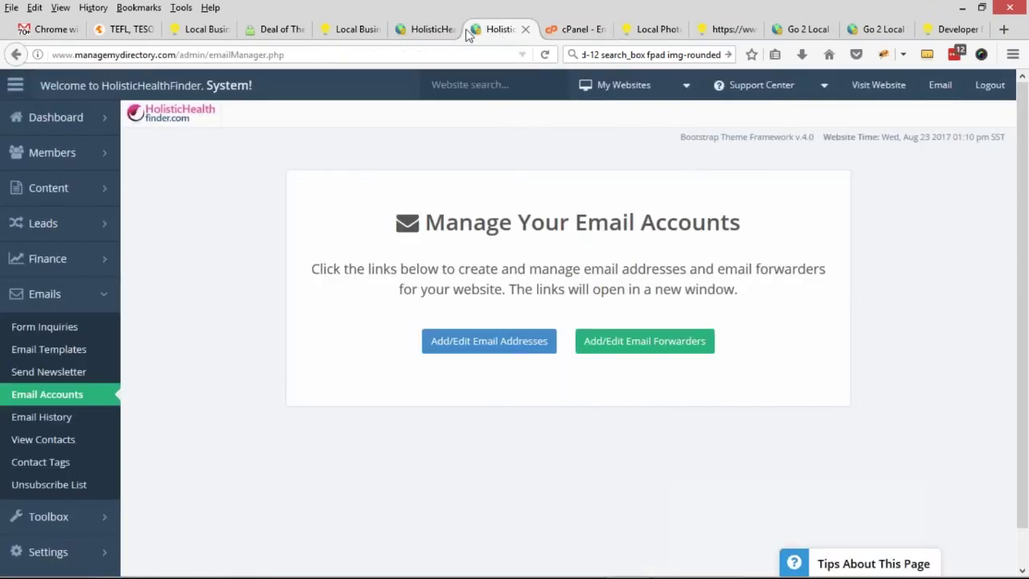
# - Open cPanel's Forwarders page listing the domain's existing email forwarders
pyautogui.click(683, 349)
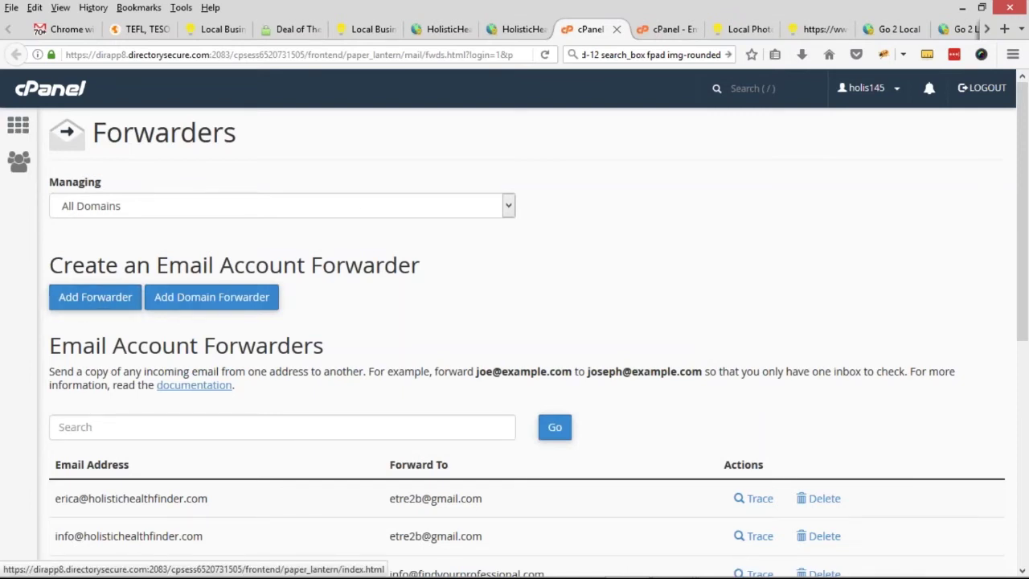
pyautogui.click(518, 29)
pyautogui.click(651, 343)
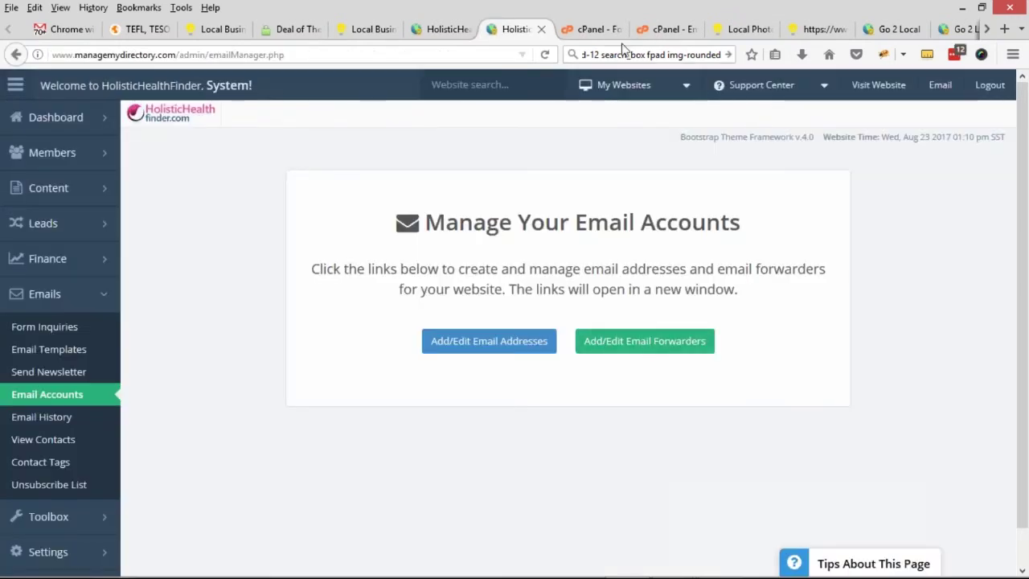
pyautogui.click(80, 307)
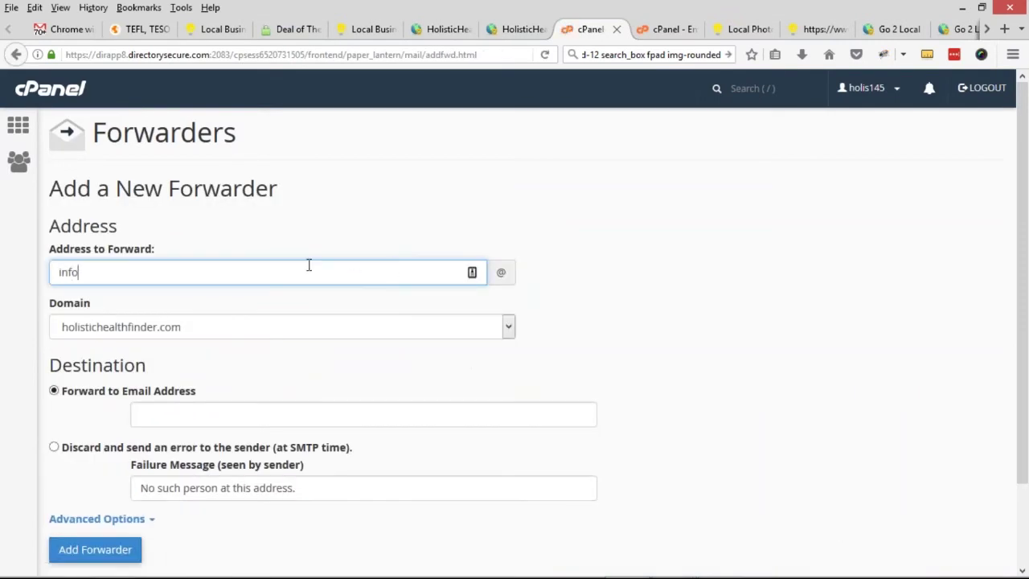
pyautogui.doubleClick(138, 280)
pyautogui.doubleClick(502, 273)
pyautogui.click(201, 326)
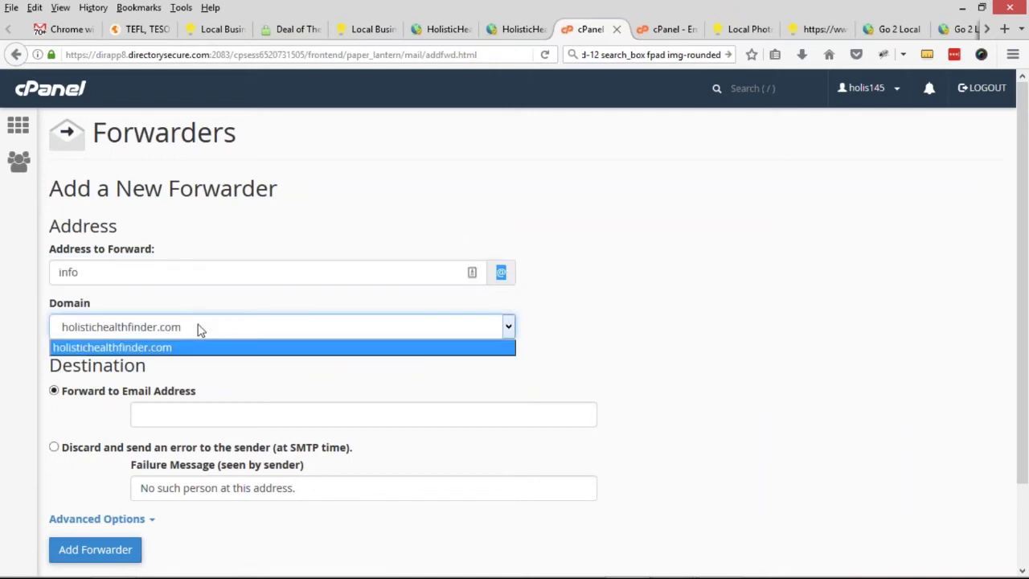
# - Replace the placeholder destination with the personal Gmail address to forward to
pyautogui.click(175, 410)
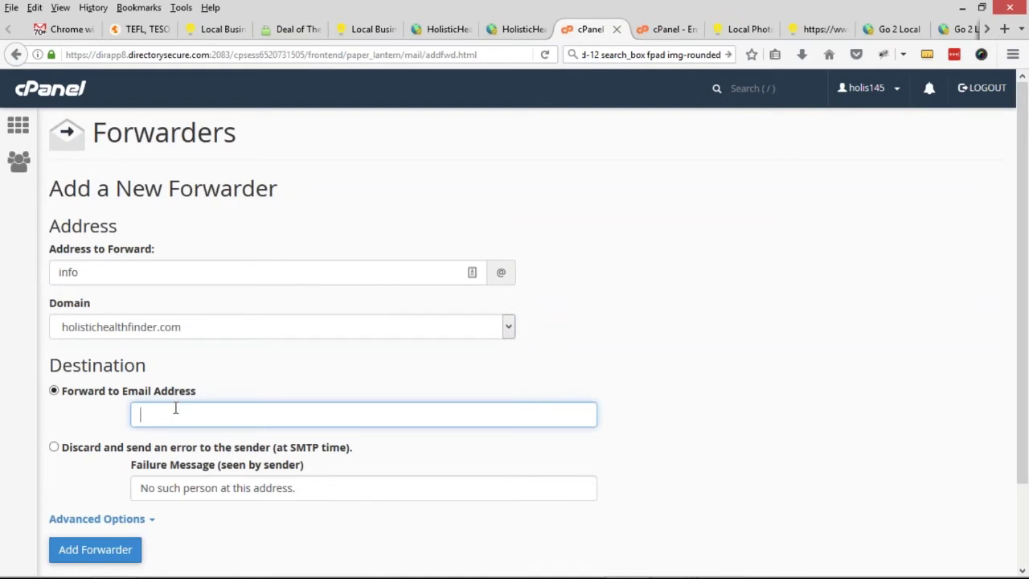
pyautogui.write('yourpersonemail.com')
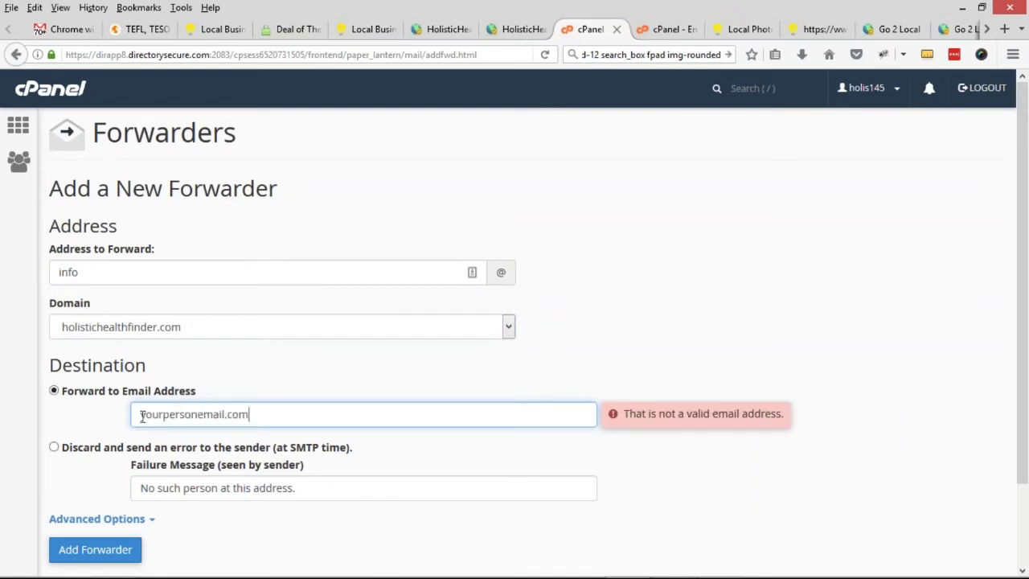
pyautogui.doubleClick(142, 416)
pyautogui.hotkey('ctrl', 'a')
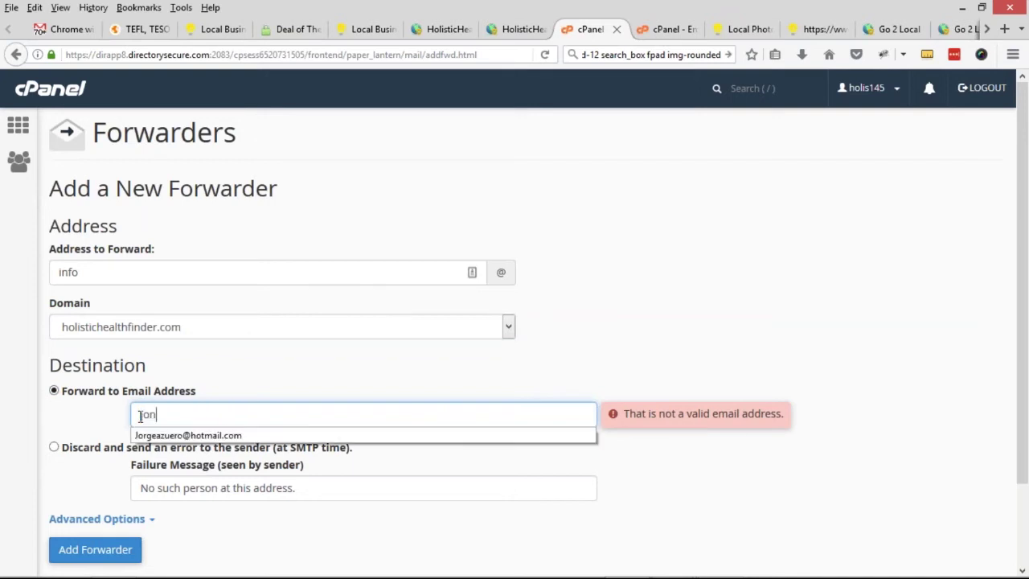
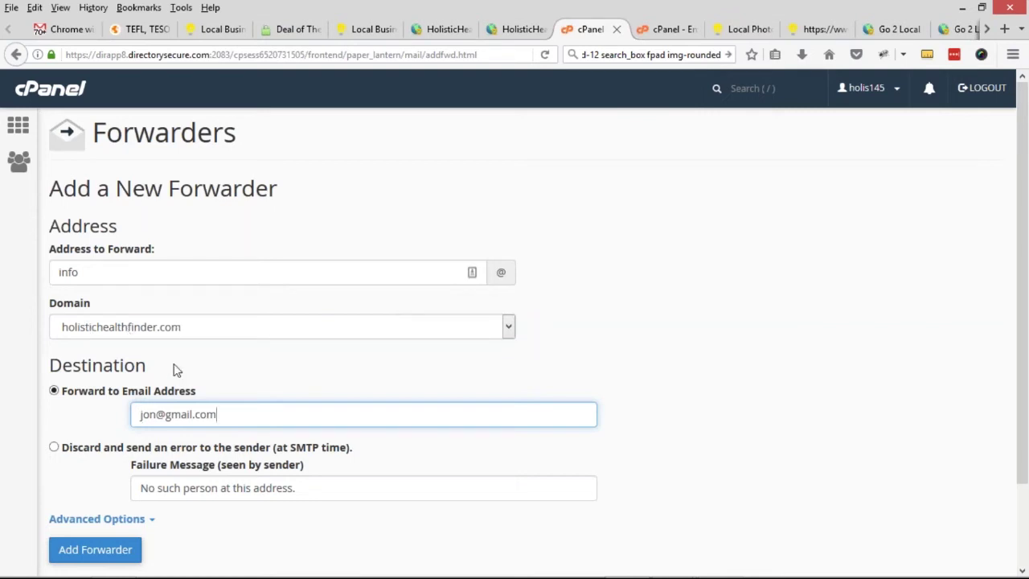
pyautogui.moveTo(234, 419); pyautogui.dragTo(108, 421)
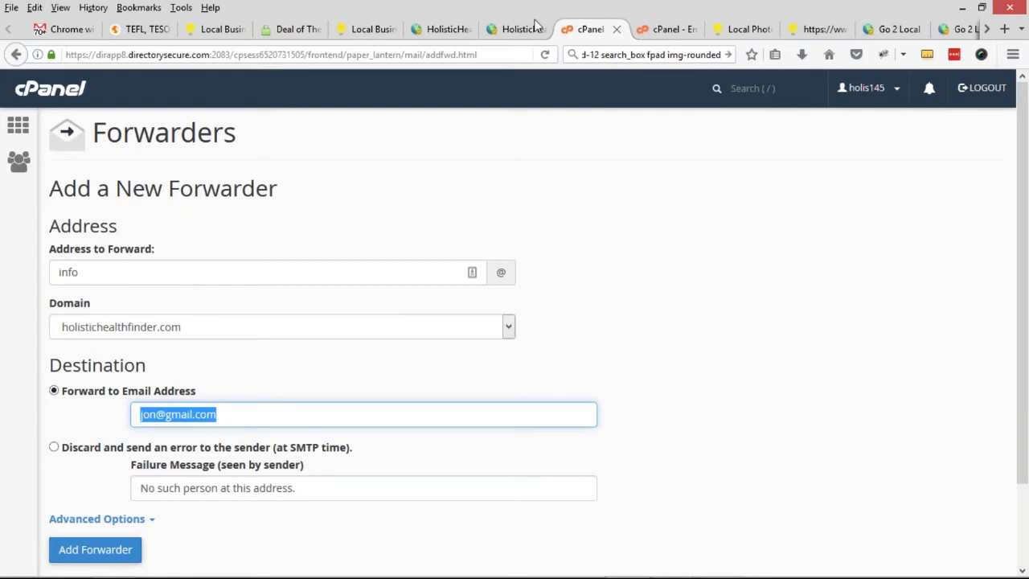
# - Recheck the forwarder form's info address and personal destination address
pyautogui.click(536, 29)
pyautogui.click(589, 30)
pyautogui.click(64, 273)
pyautogui.moveTo(81, 273); pyautogui.dragTo(53, 272)
pyautogui.moveTo(217, 414); pyautogui.dragTo(140, 415)
pyautogui.click(443, 33)
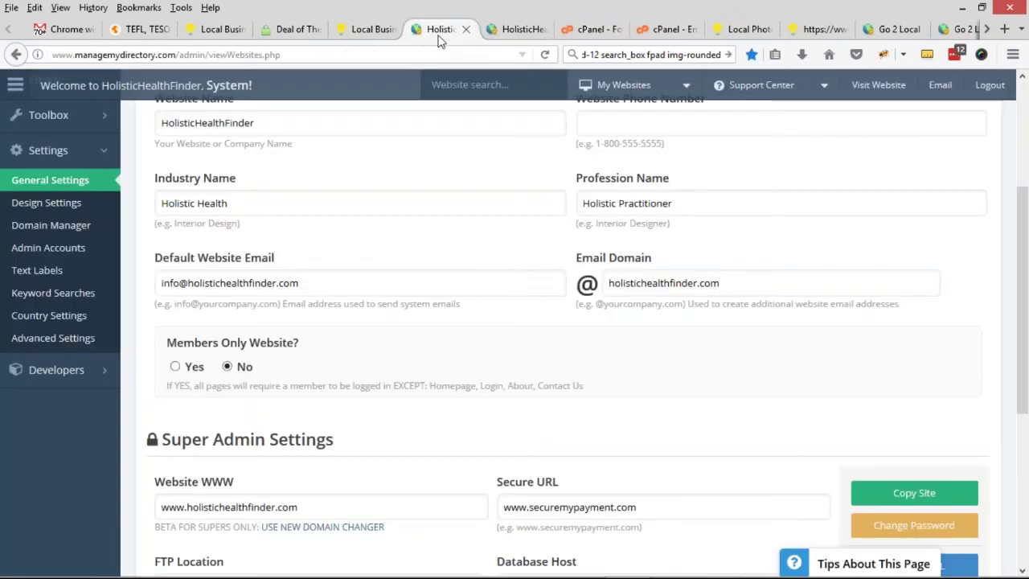
pyautogui.scroll(2, 265, 305)
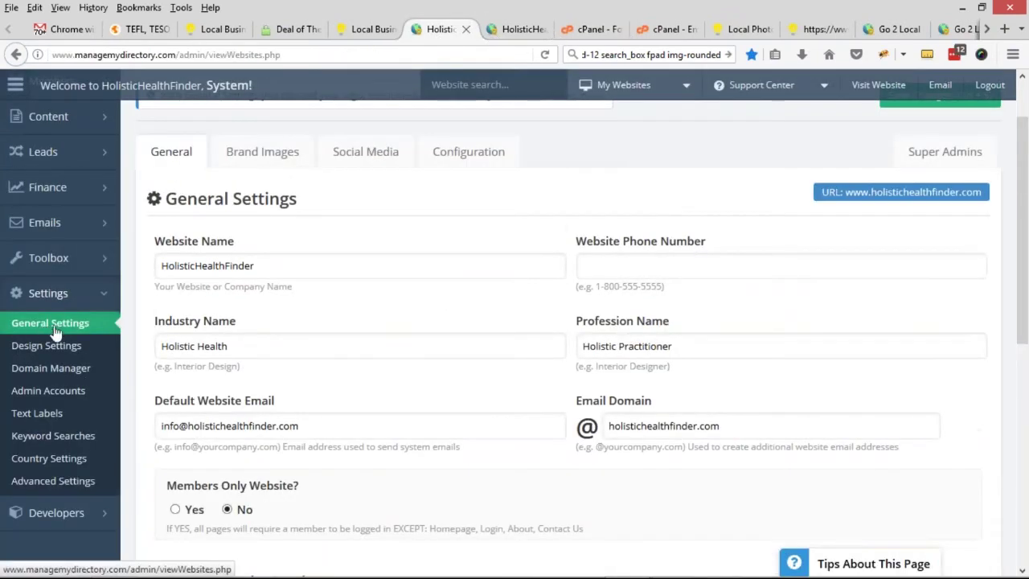
pyautogui.moveTo(162, 406); pyautogui.dragTo(316, 405)
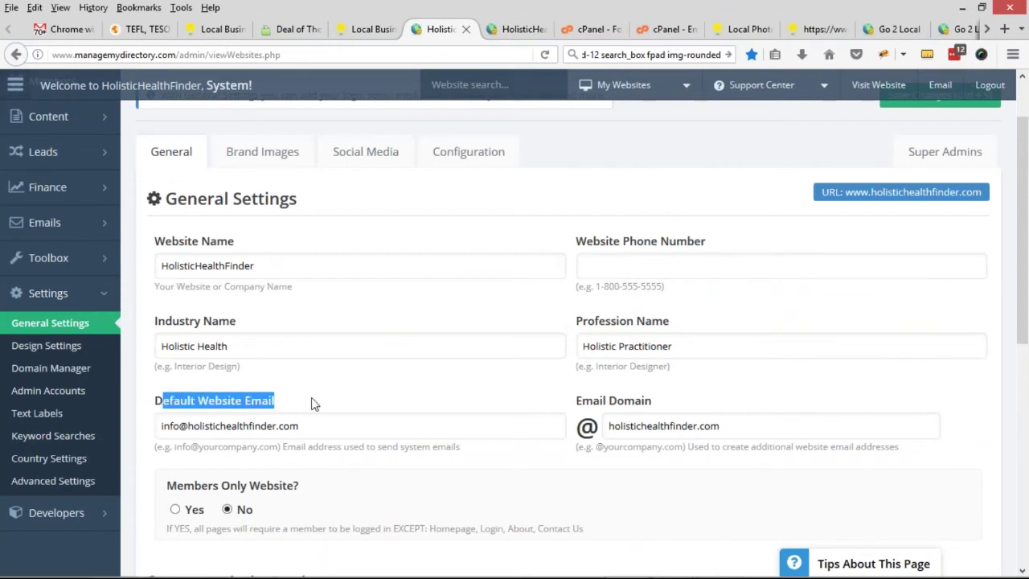
pyautogui.click(161, 426)
pyautogui.doubleClick(164, 425)
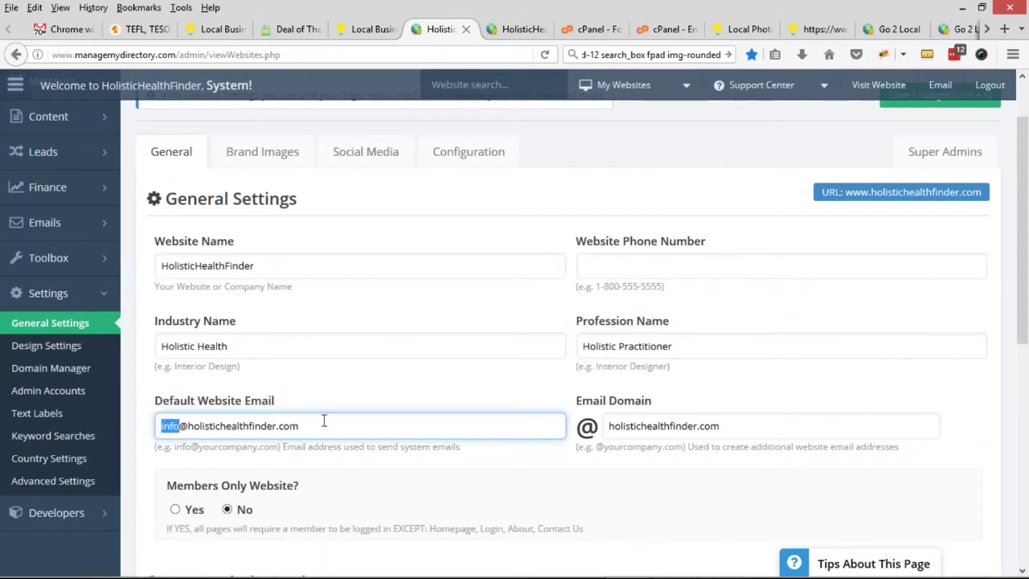
# - Verify the Email Domain is holistichealthfinder.com, leaving it unchanged
pyautogui.moveTo(577, 402); pyautogui.dragTo(605, 427)
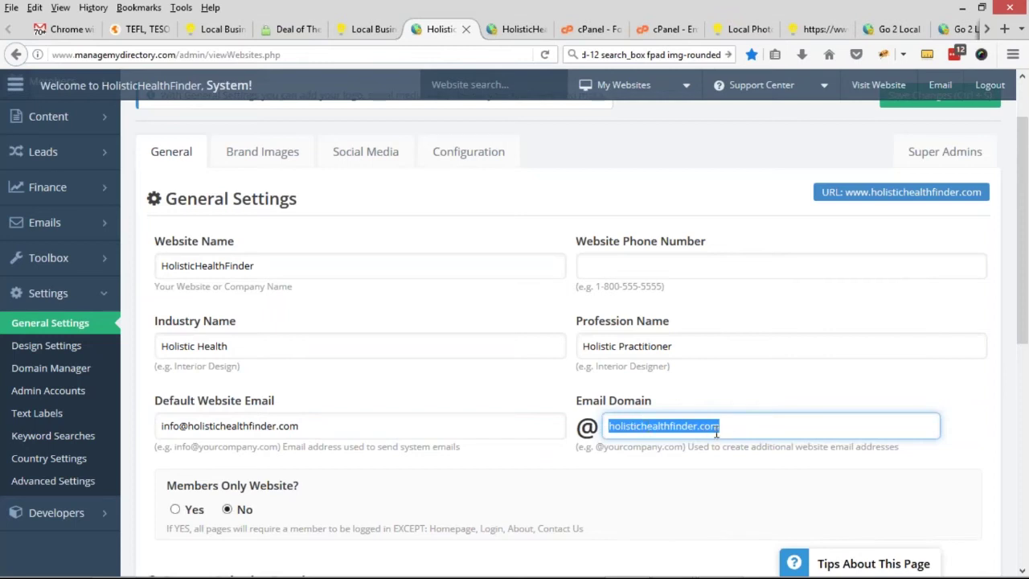
pyautogui.click(638, 416)
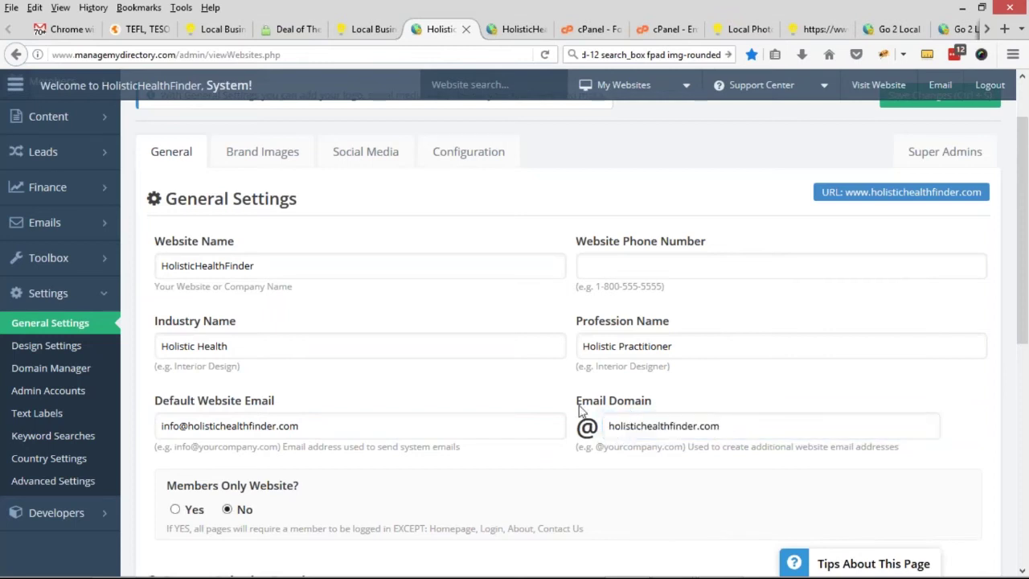
pyautogui.moveTo(611, 426); pyautogui.dragTo(697, 426)
pyautogui.click(608, 426)
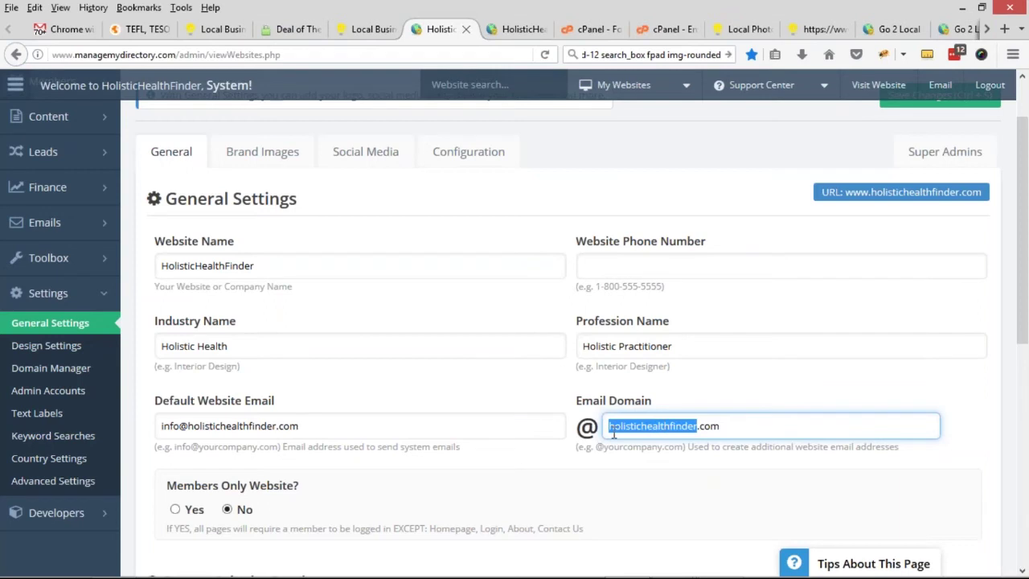
pyautogui.click(734, 430)
pyautogui.moveTo(643, 419); pyautogui.dragTo(755, 427)
pyautogui.click(608, 427)
pyautogui.click(624, 429)
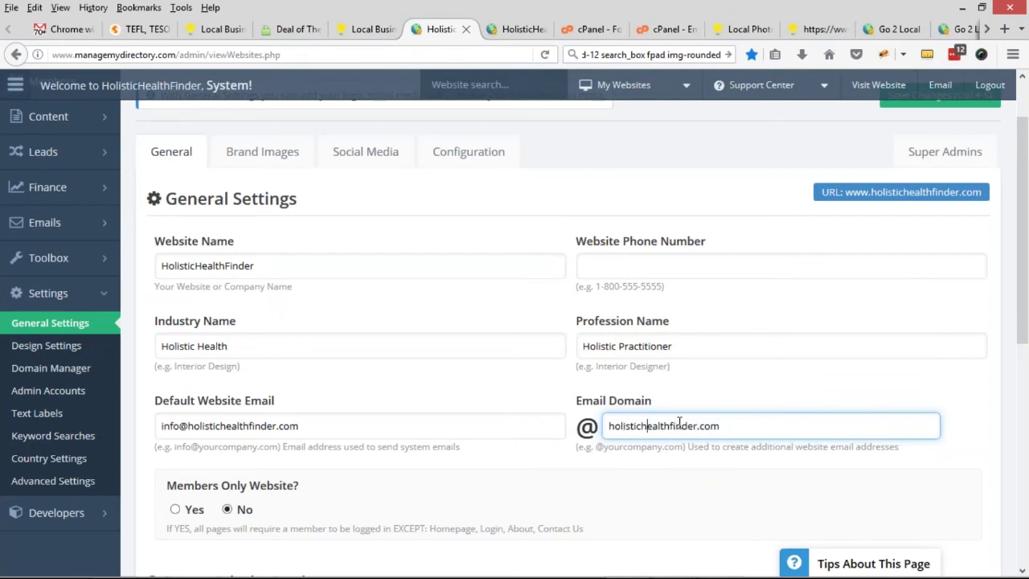
pyautogui.click(644, 386)
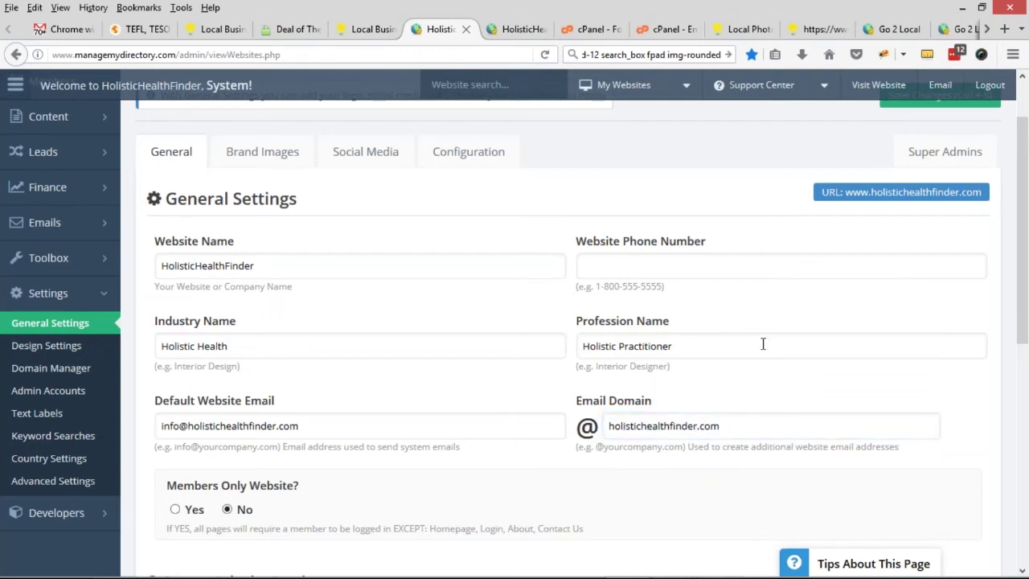
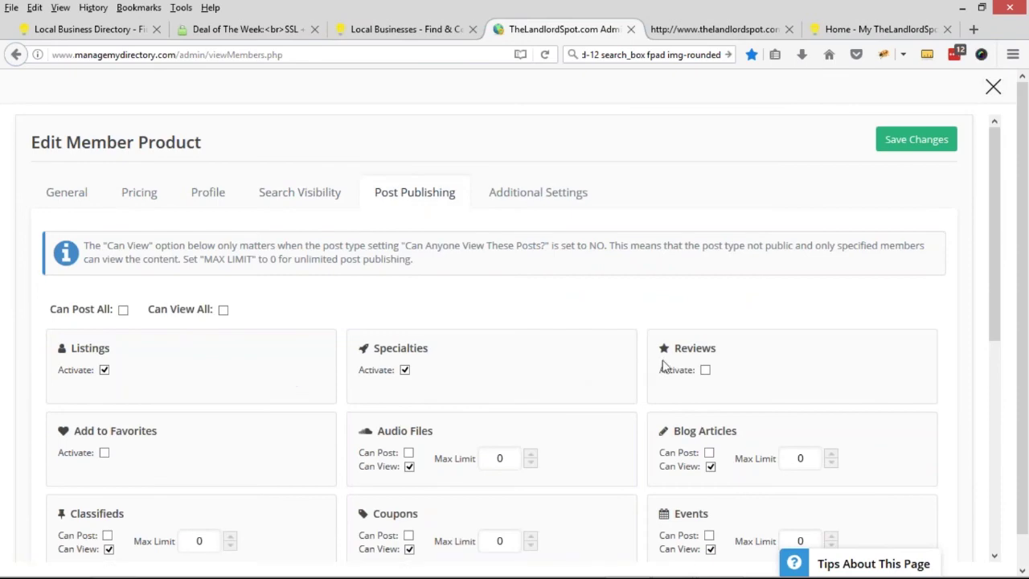
# - Close the product modal, review the member's dashboard, then reopen the Featured membership settings in admin
pyautogui.click(993, 86)
pyautogui.click(873, 29)
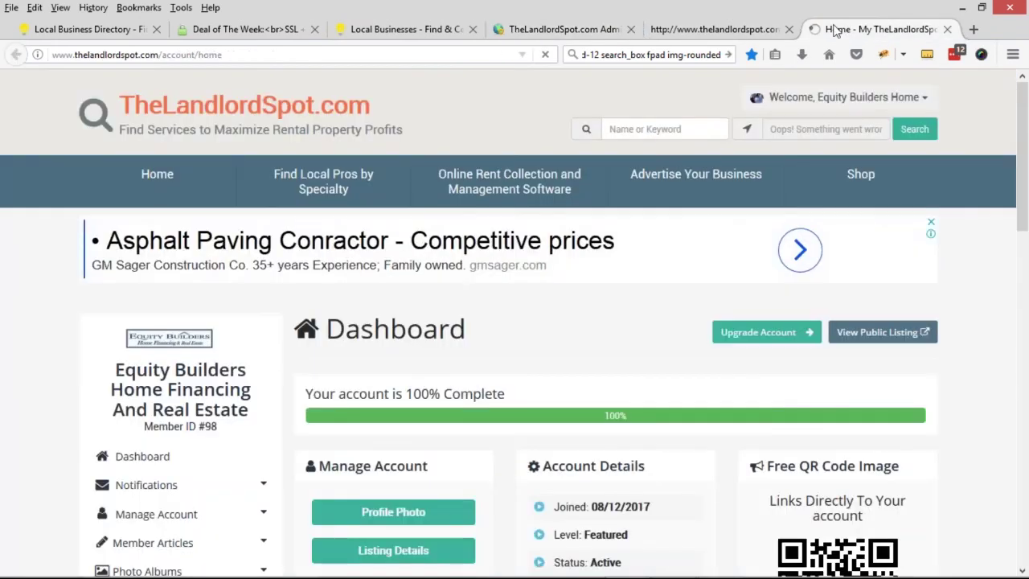
pyautogui.scroll(-3, 538, 317)
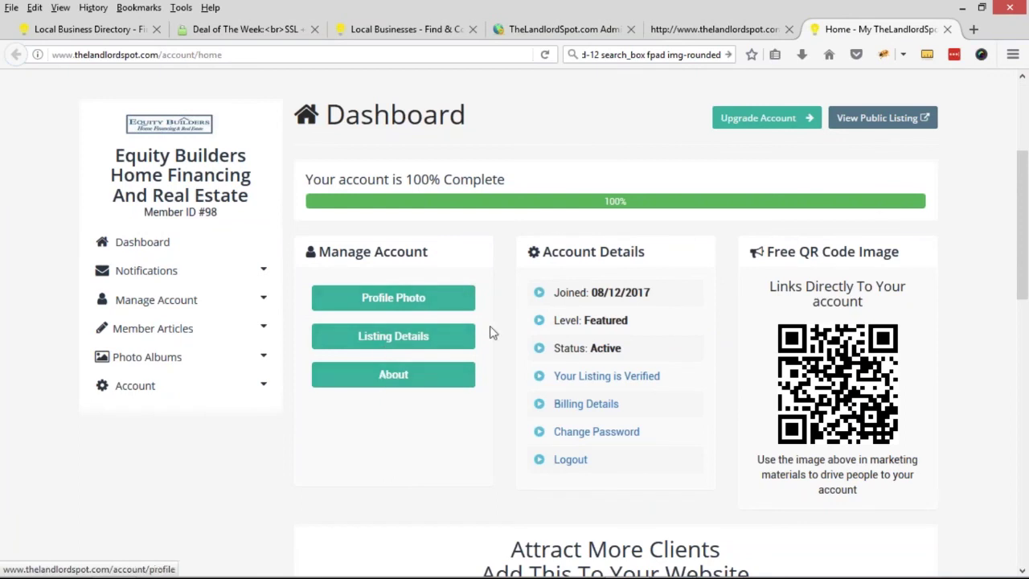
pyautogui.scroll(2, 482, 334)
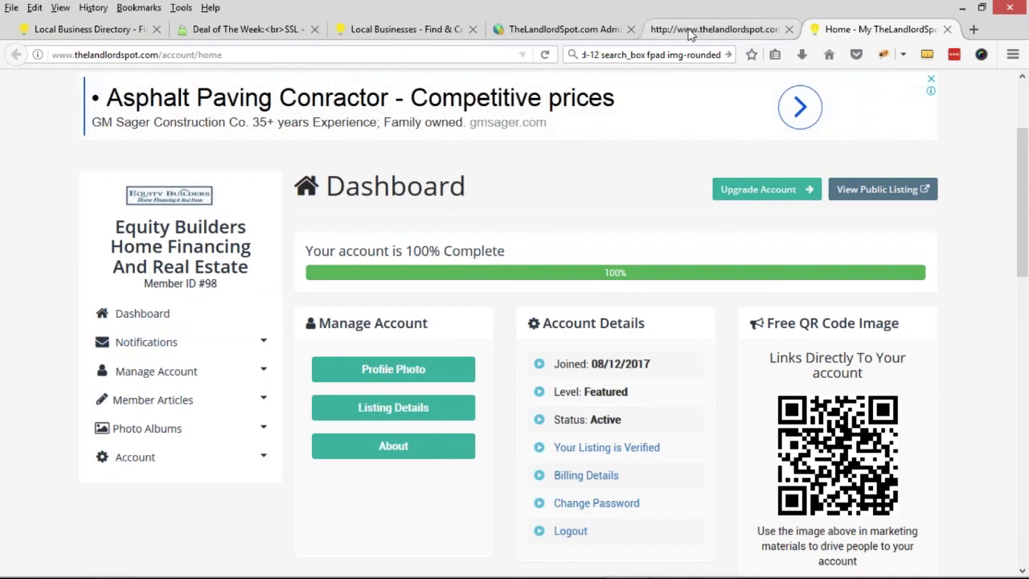
pyautogui.click(569, 31)
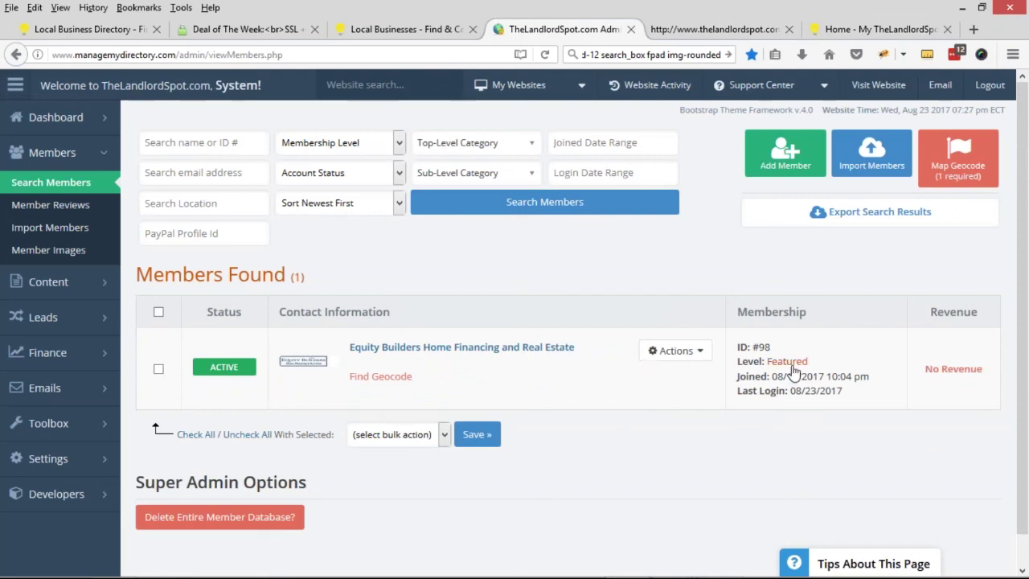
pyautogui.click(792, 363)
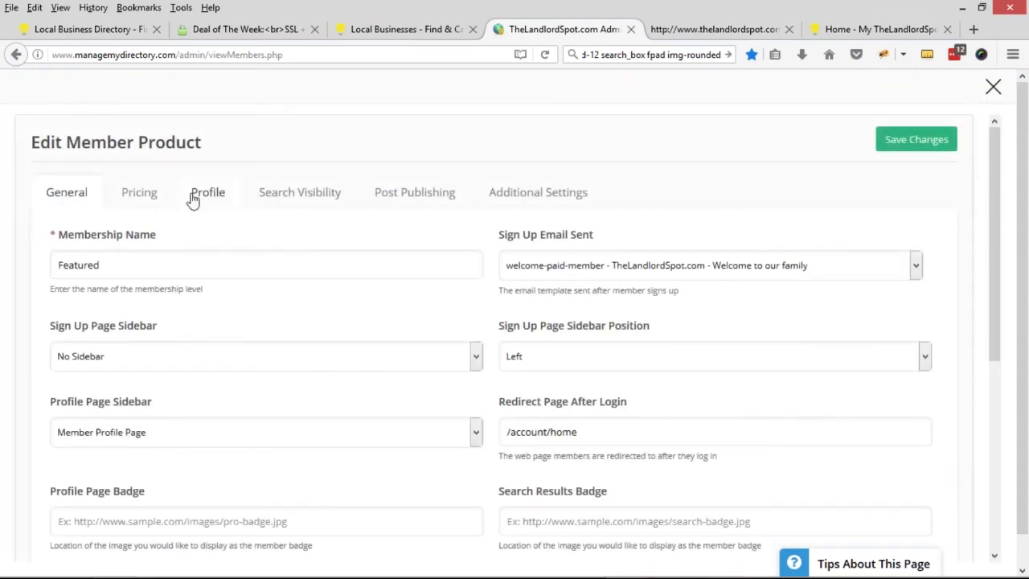
# - Set Enable Contact Details Tab to Yes on Featured's Profile tab, save, and return to the member dashboard
pyautogui.click(193, 201)
pyautogui.moveTo(51, 235); pyautogui.dragTo(160, 255)
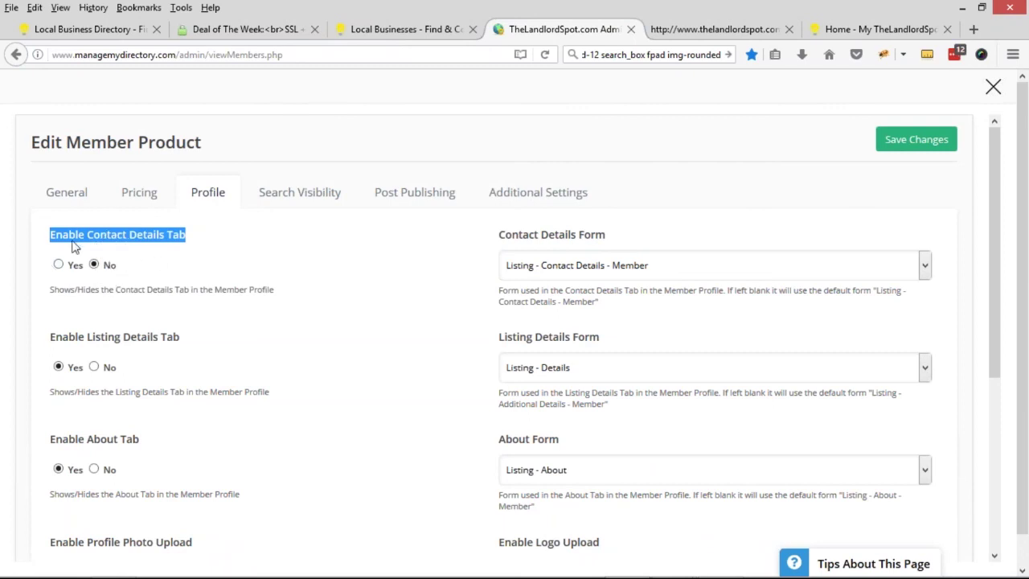
pyautogui.click(59, 266)
pyautogui.click(910, 138)
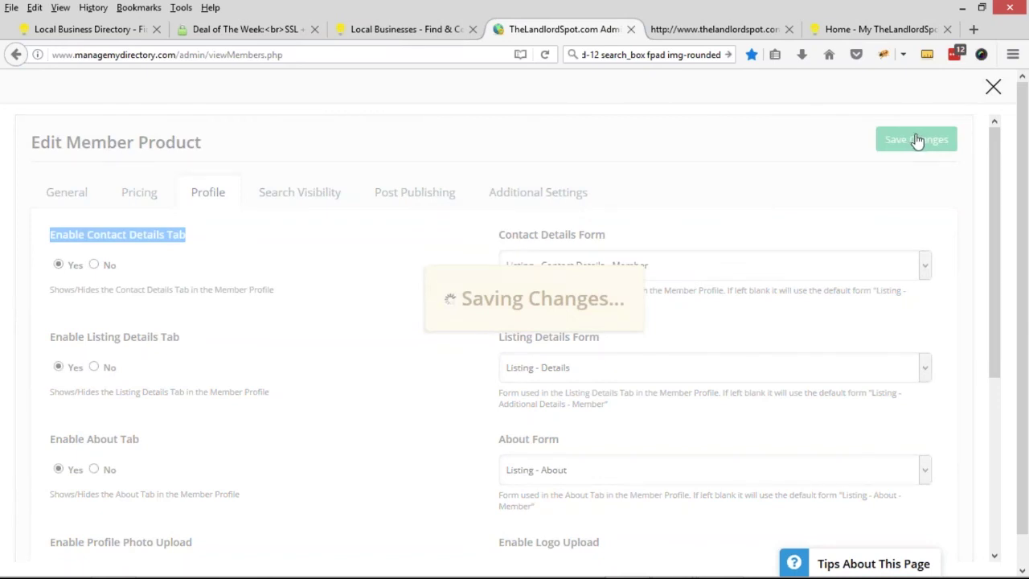
pyautogui.click(857, 29)
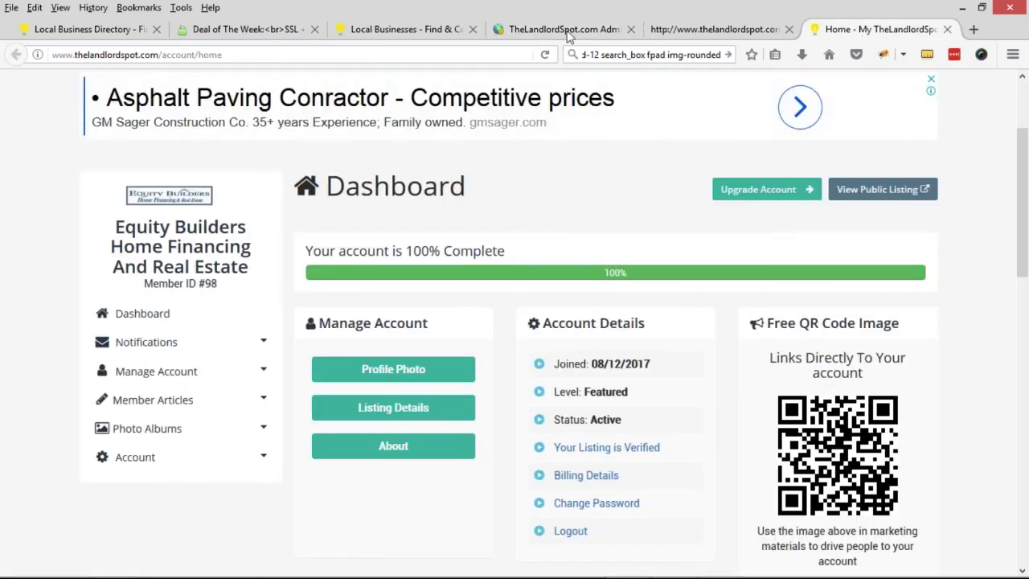
# - Reload the dashboard, open Contact Details, and choose Local Professional Services for Best Describes You
pyautogui.click(547, 55)
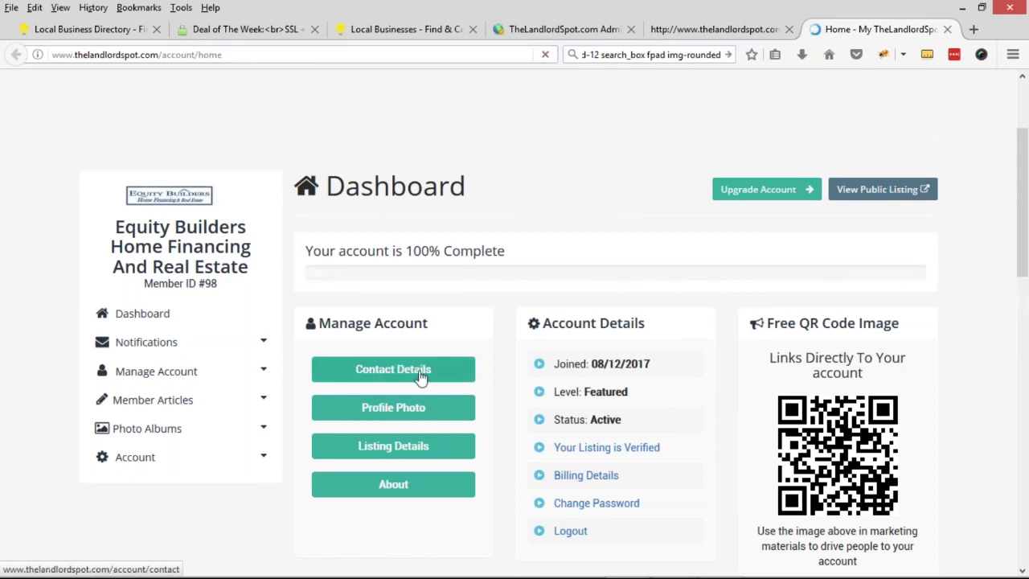
pyautogui.click(420, 377)
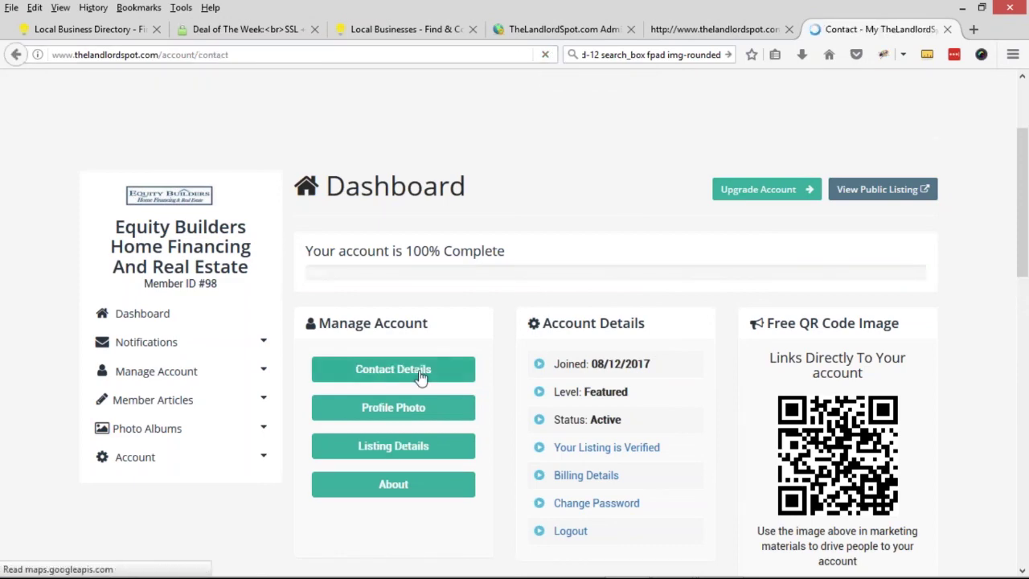
pyautogui.scroll(-3, 421, 362)
pyautogui.scroll(-1, 320, 373)
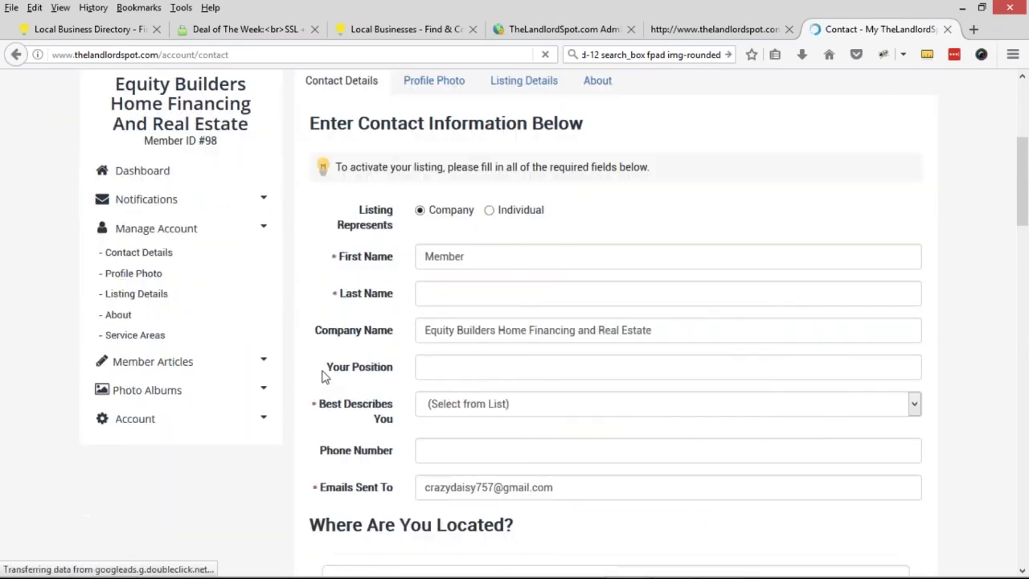
pyautogui.click(506, 403)
pyautogui.click(513, 418)
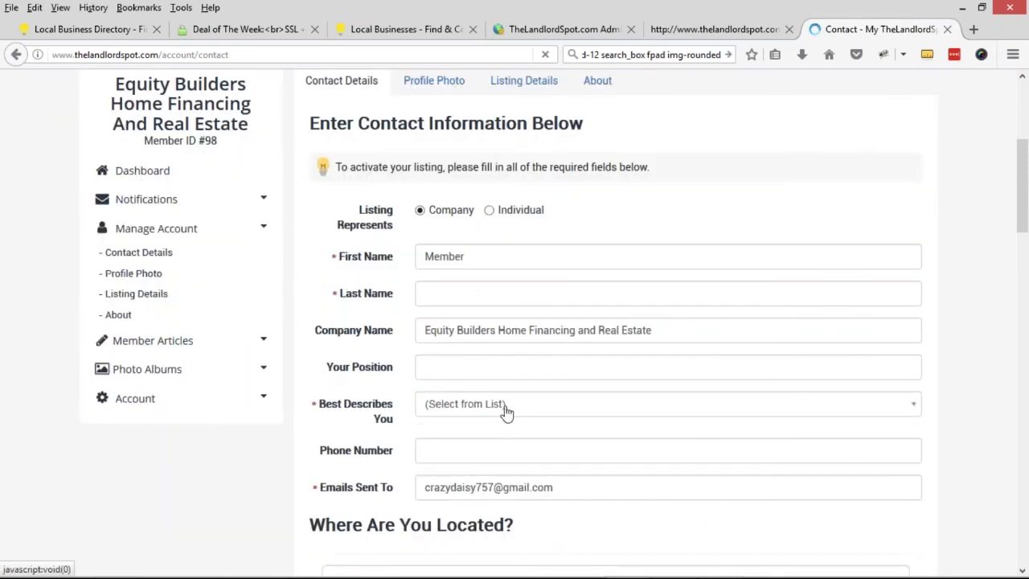
pyautogui.click(513, 417)
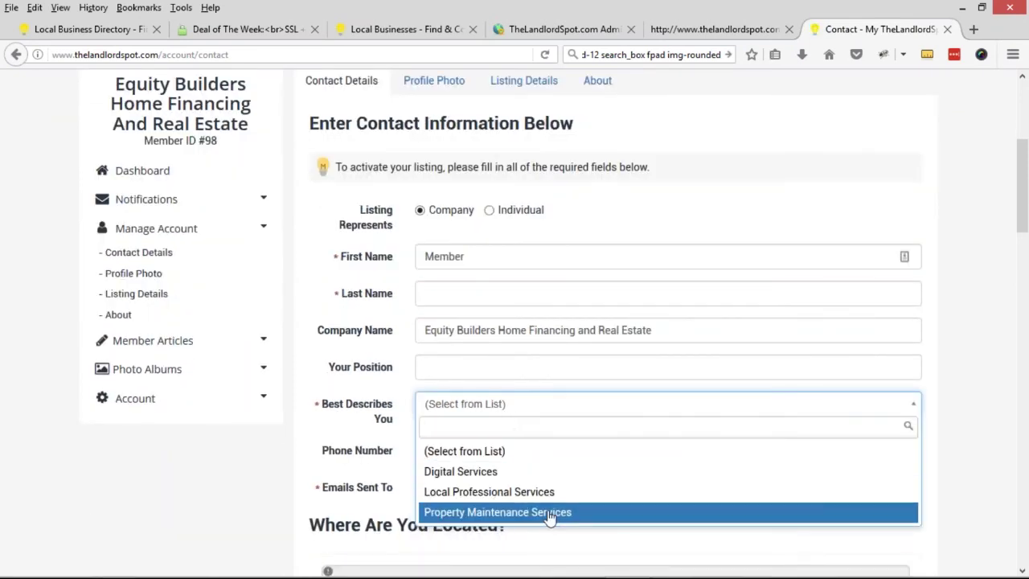
pyautogui.press('Up')
pyautogui.press('Return')
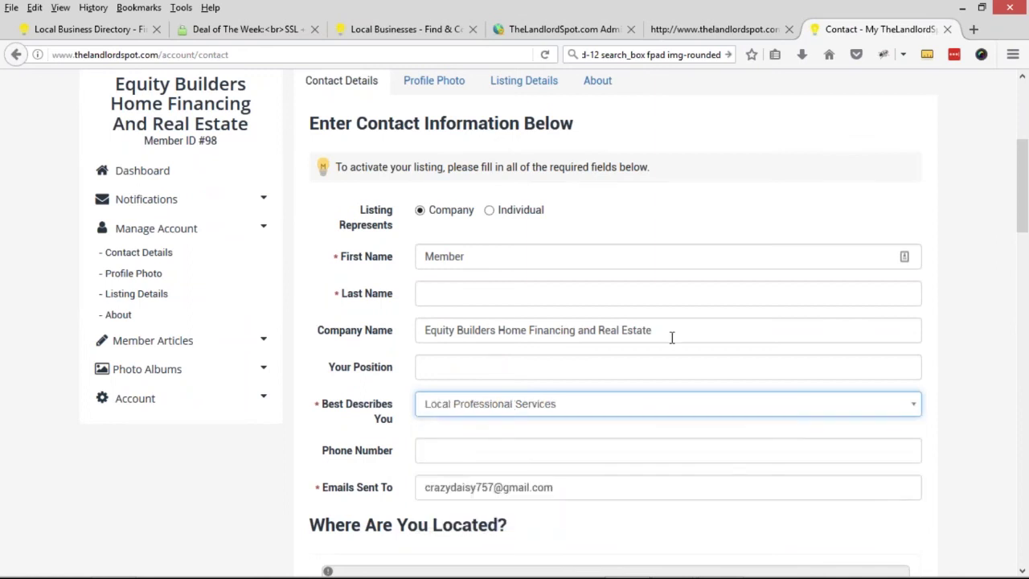
# - Review the contact details form and submit it with Save & Continue
pyautogui.scroll(-3, 292, 378)
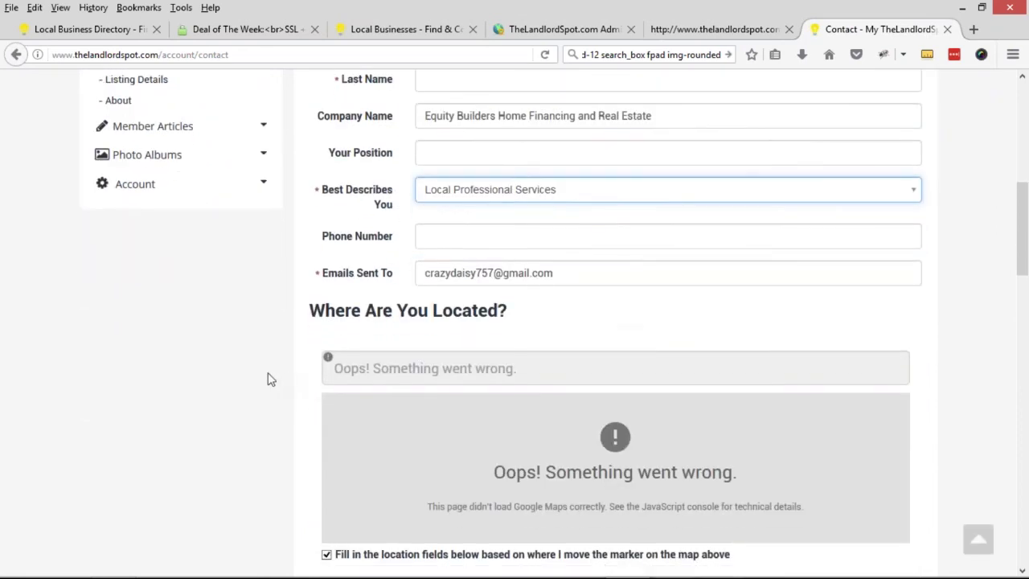
pyautogui.scroll(-1, 591, 313)
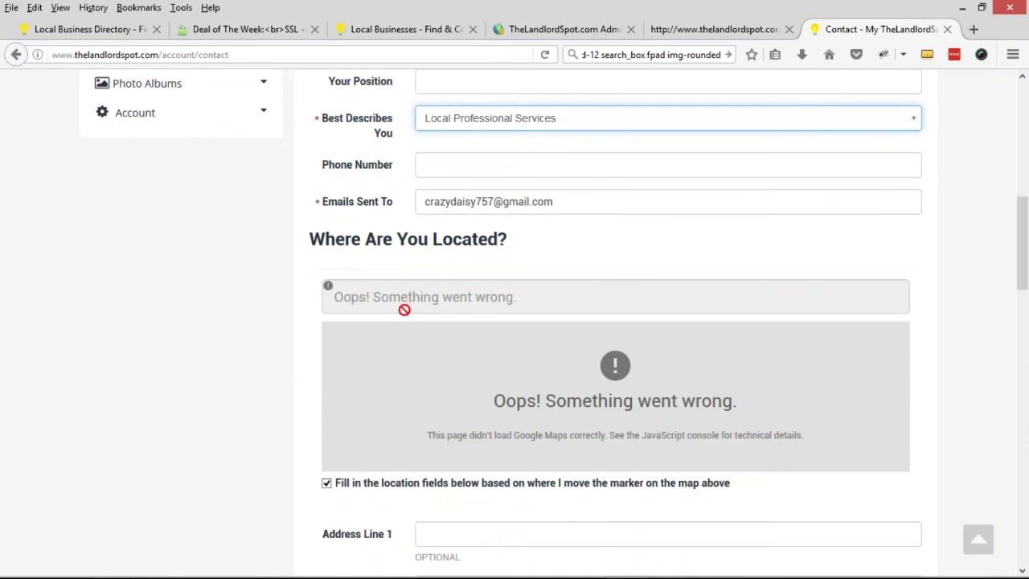
pyautogui.scroll(-1, 523, 307)
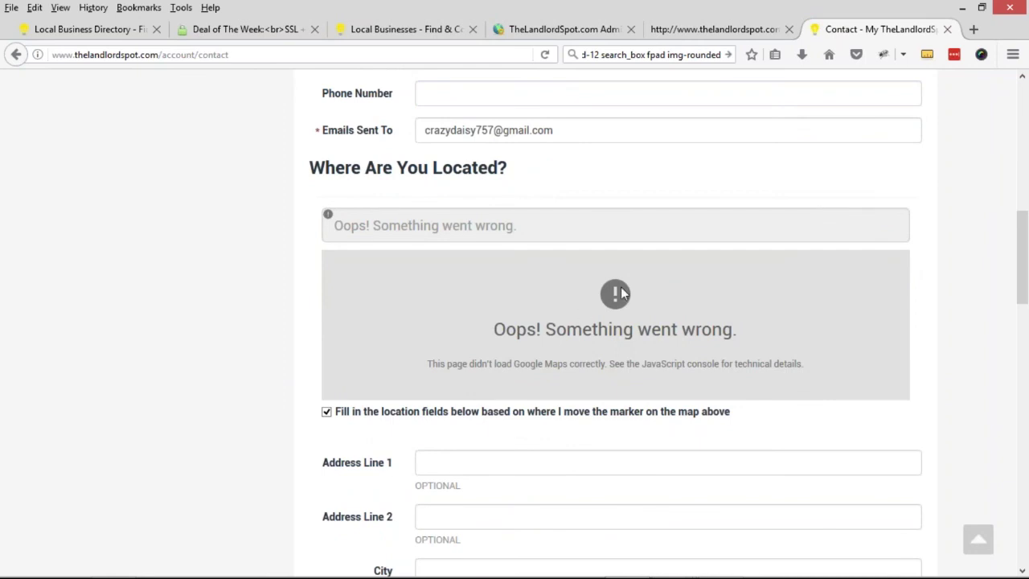
pyautogui.scroll(1, 483, 275)
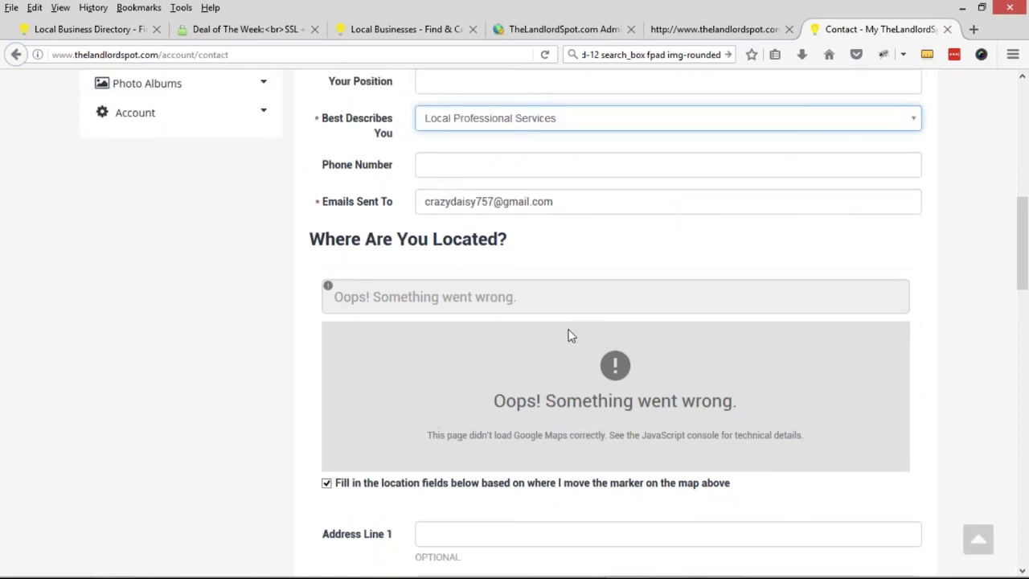
pyautogui.scroll(6, 600, 386)
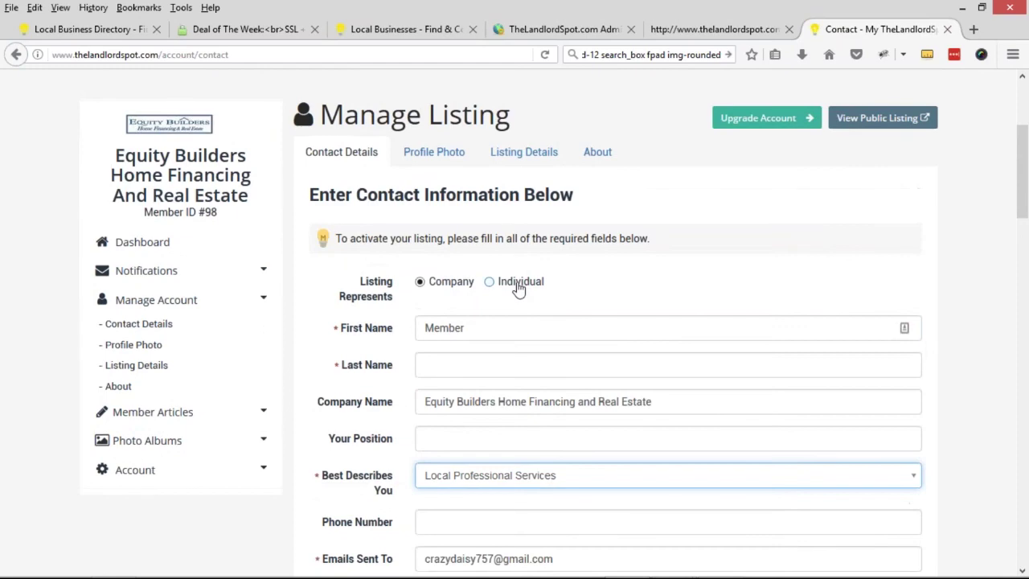
pyautogui.scroll(2, 551, 319)
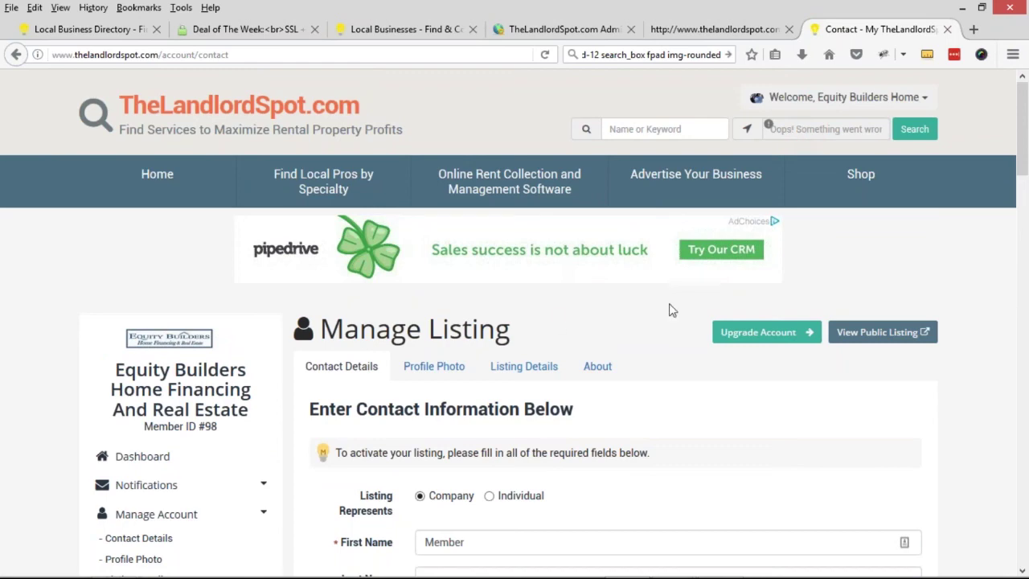
pyautogui.scroll(-20, 38, 308)
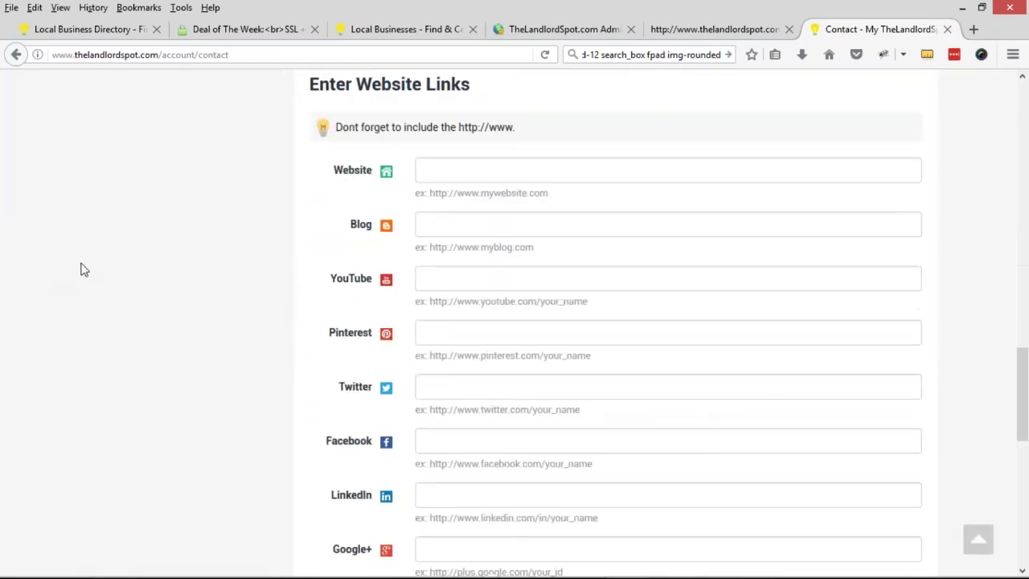
pyautogui.click(481, 360)
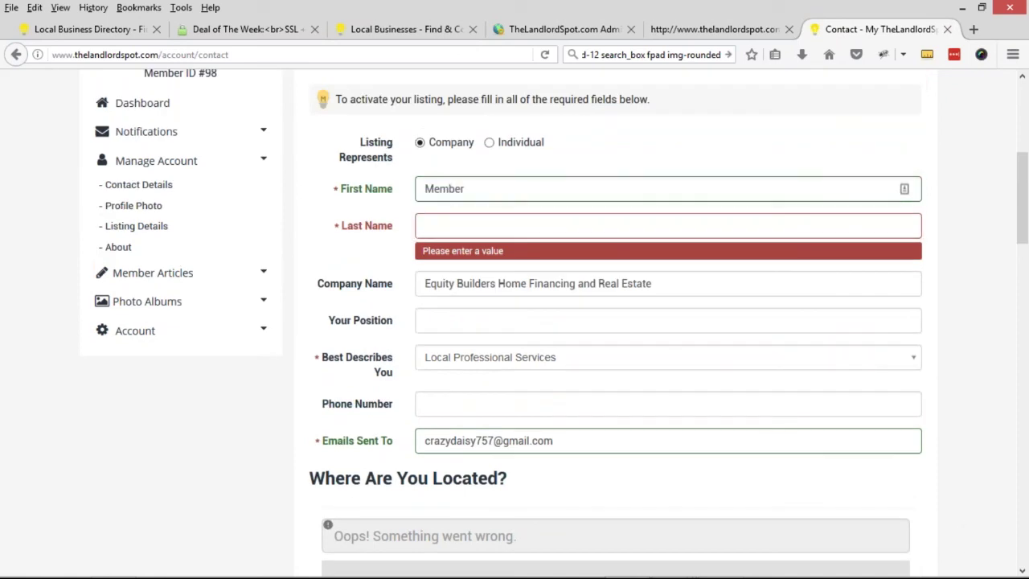
pyautogui.scroll(-15, 289, 271)
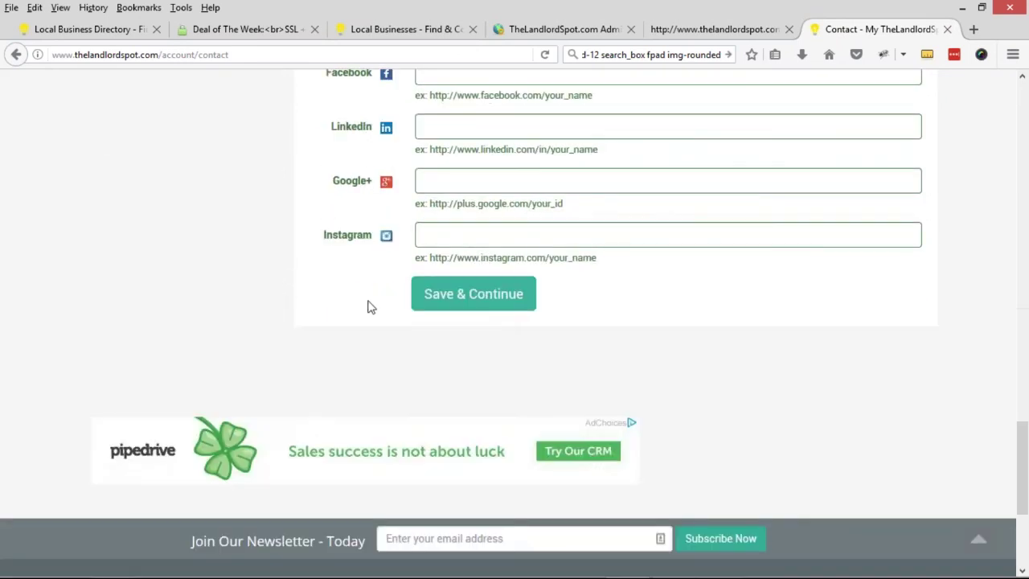
pyautogui.click(474, 281)
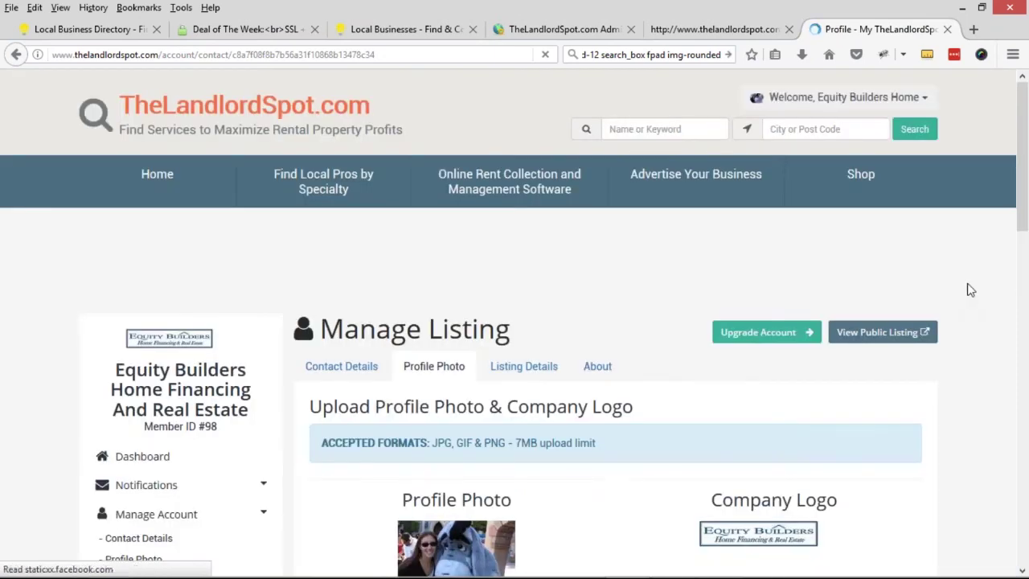
# - Open the member's public listing and select the listing name in its web address
pyautogui.scroll(-1, 666, 431)
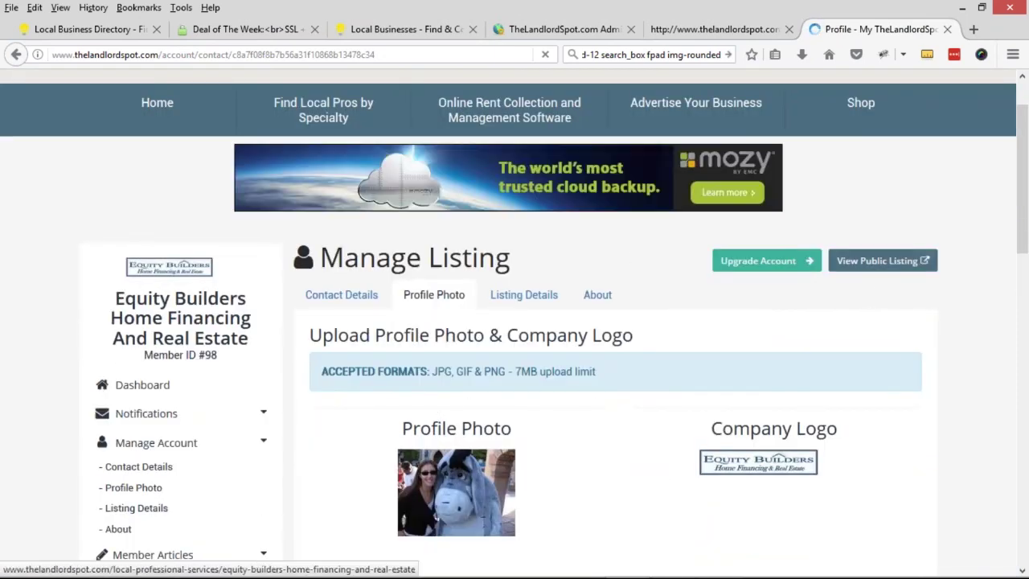
pyautogui.click(882, 260)
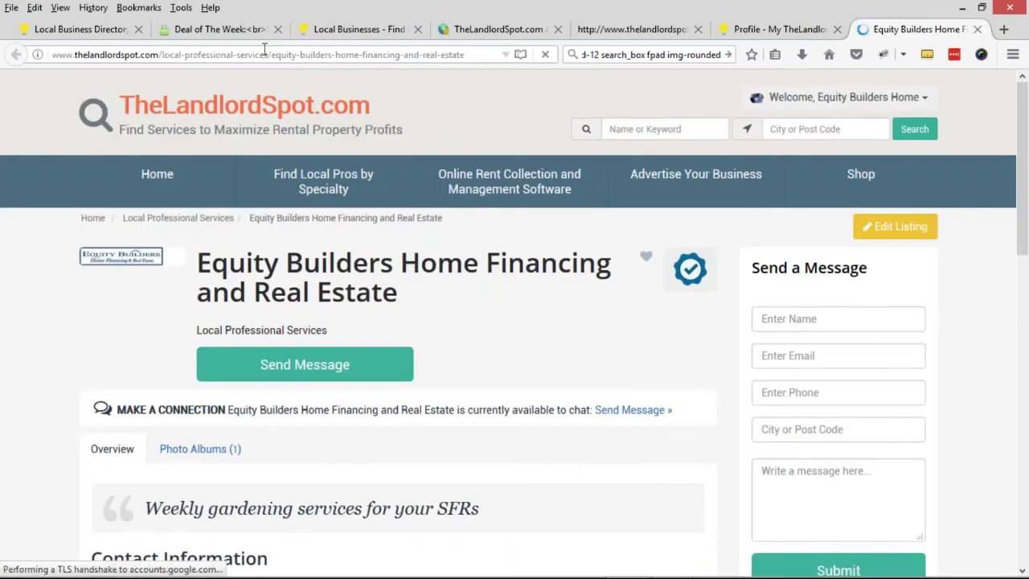
pyautogui.moveTo(163, 52); pyautogui.dragTo(517, 67)
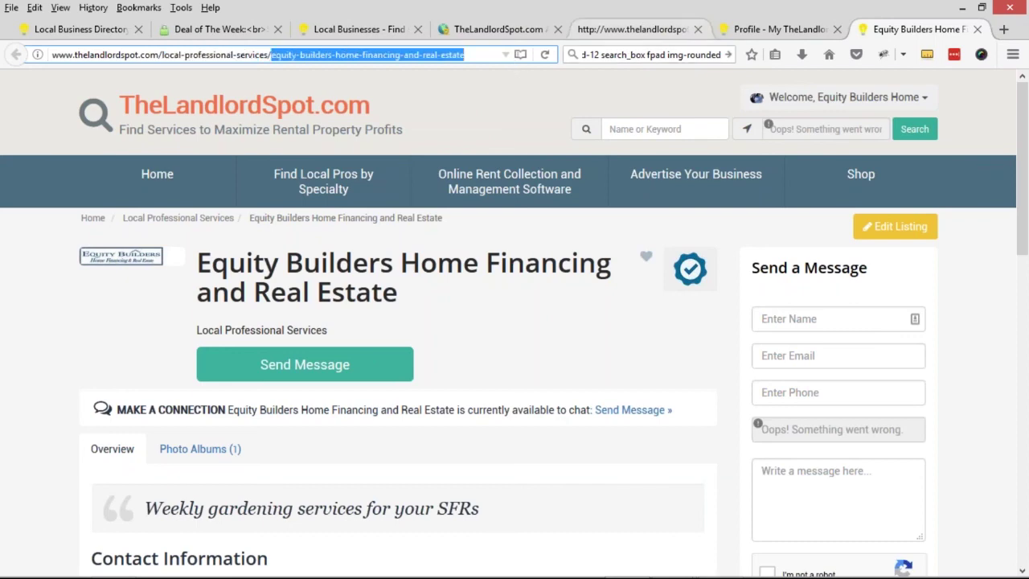
# - Back in admin, open View Live Profile for the Equity Builders member, then return to the members list
pyautogui.click(508, 30)
pyautogui.click(991, 86)
pyautogui.click(676, 352)
pyautogui.click(654, 374)
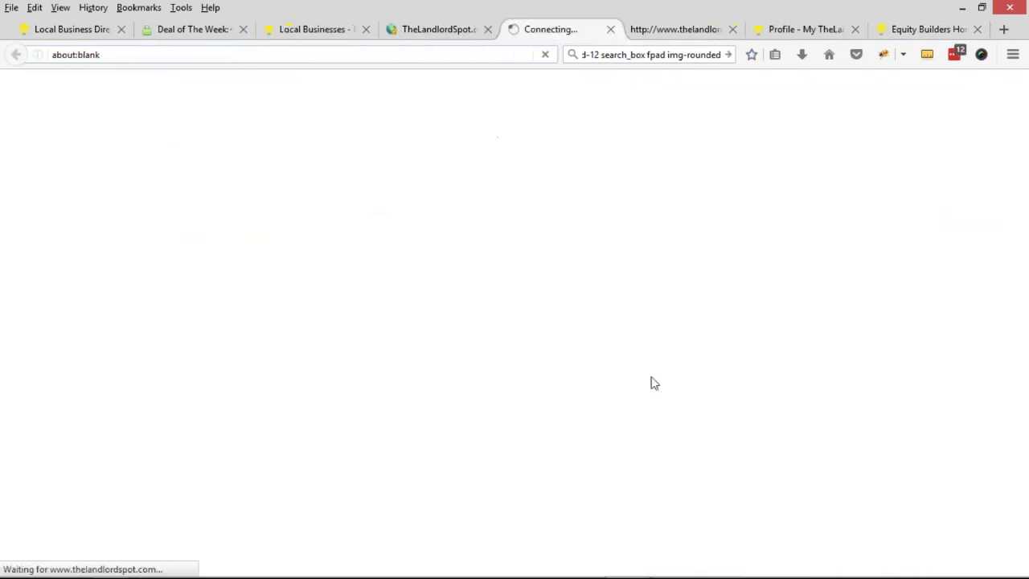
pyautogui.click(445, 30)
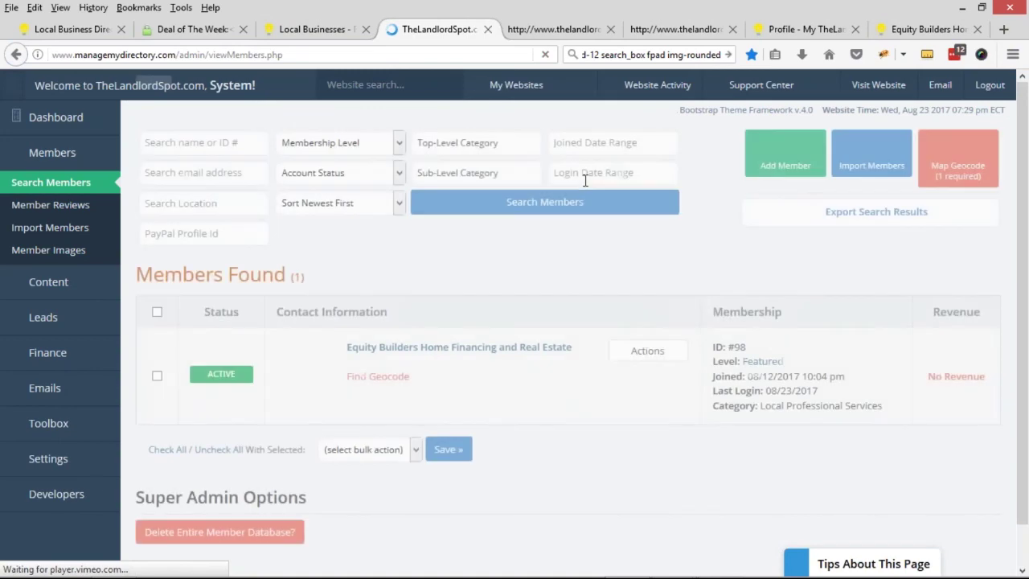
pyautogui.click(649, 350)
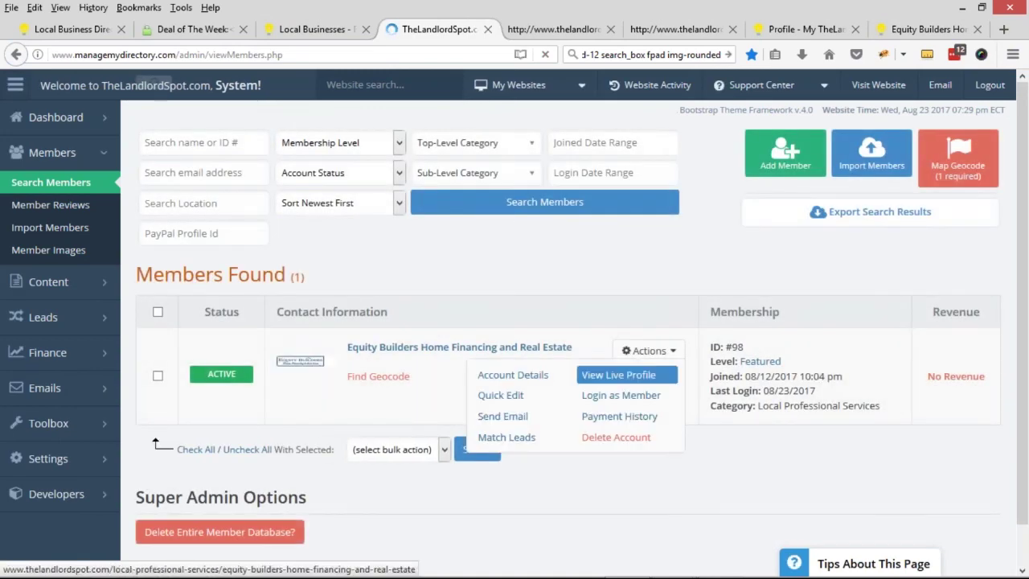
pyautogui.click(619, 374)
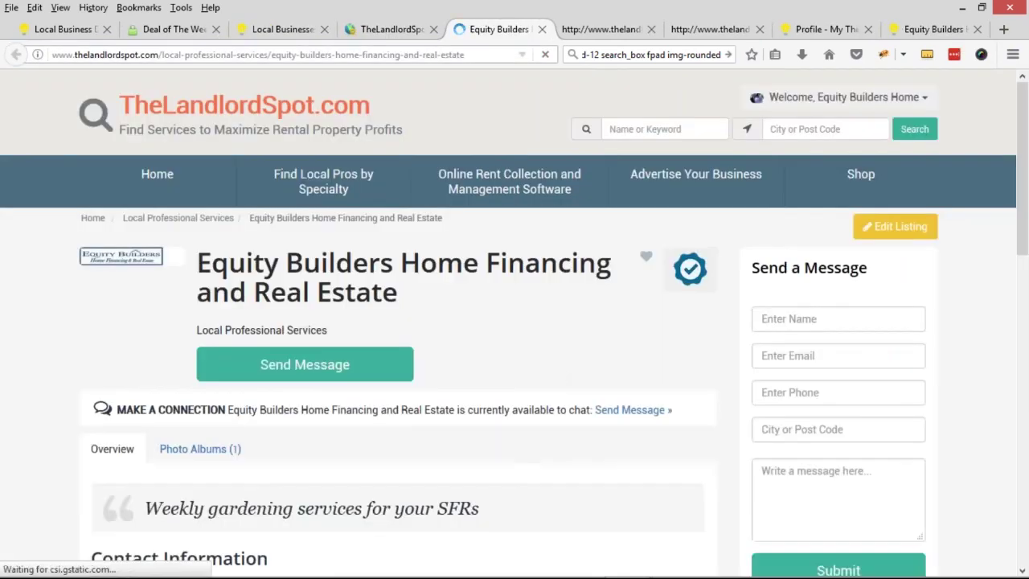
pyautogui.click(392, 29)
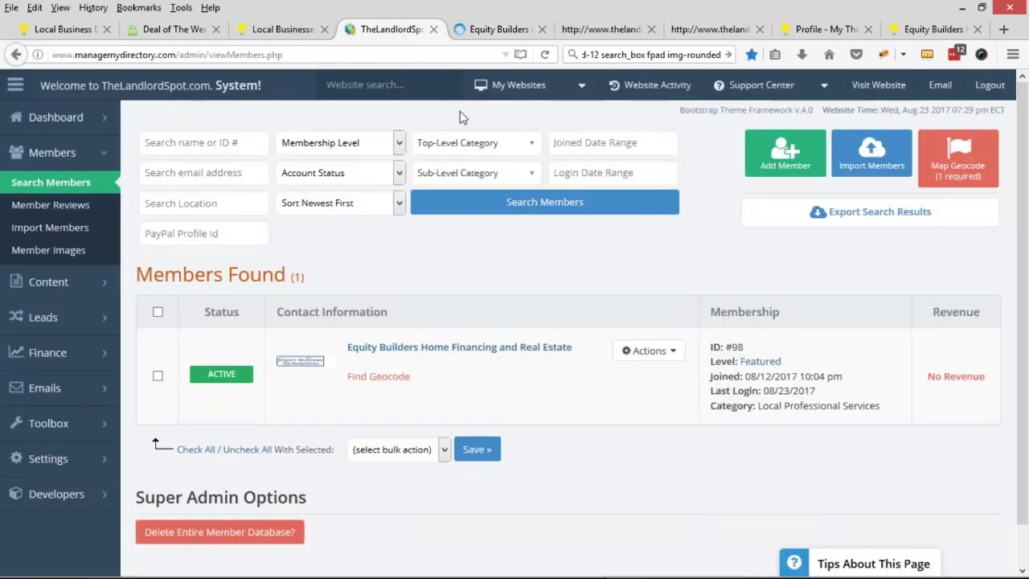
# - Create a Featured member account with the new member's email and a password, then reload Search Members
pyautogui.click(777, 171)
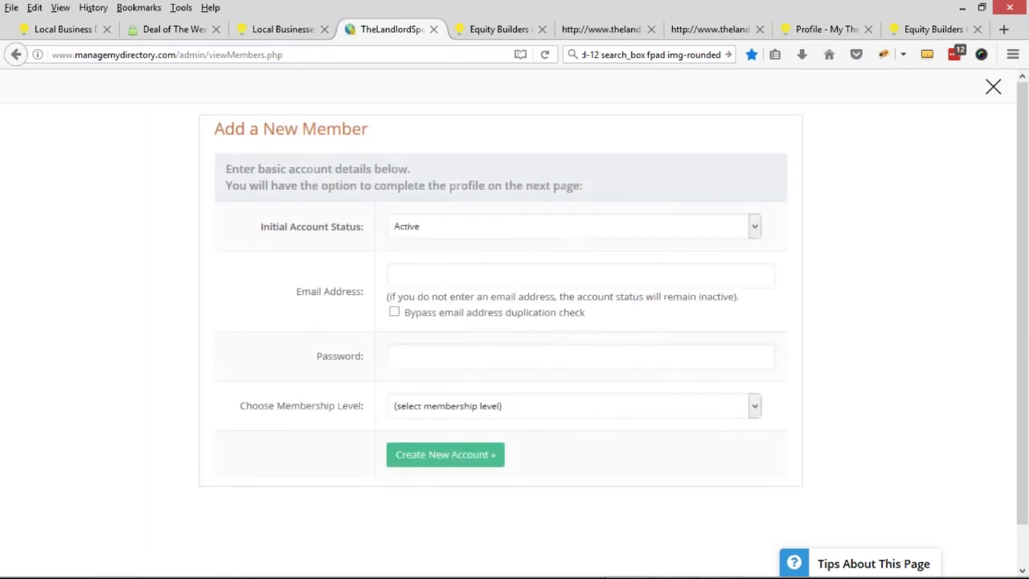
pyautogui.click(435, 270)
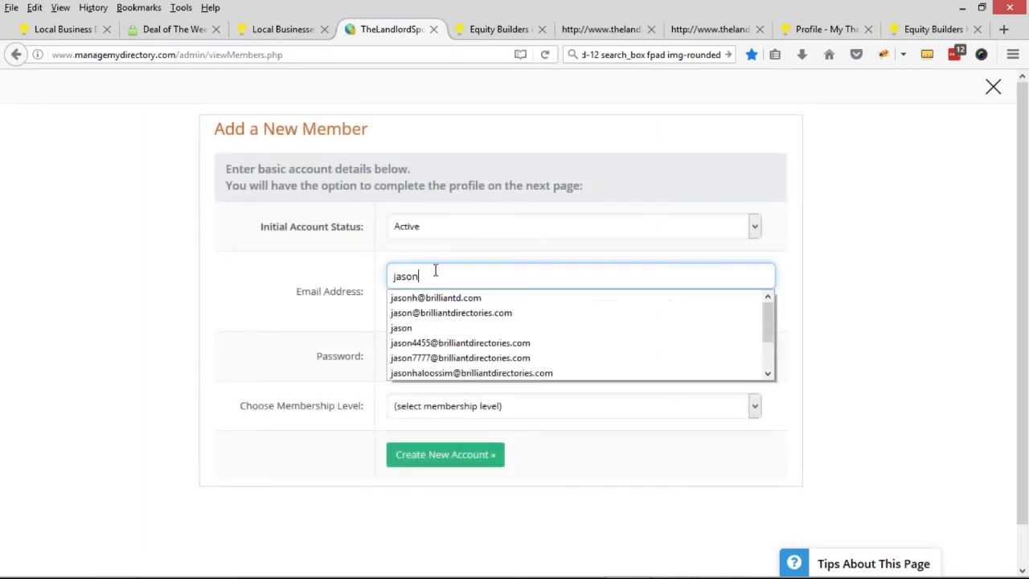
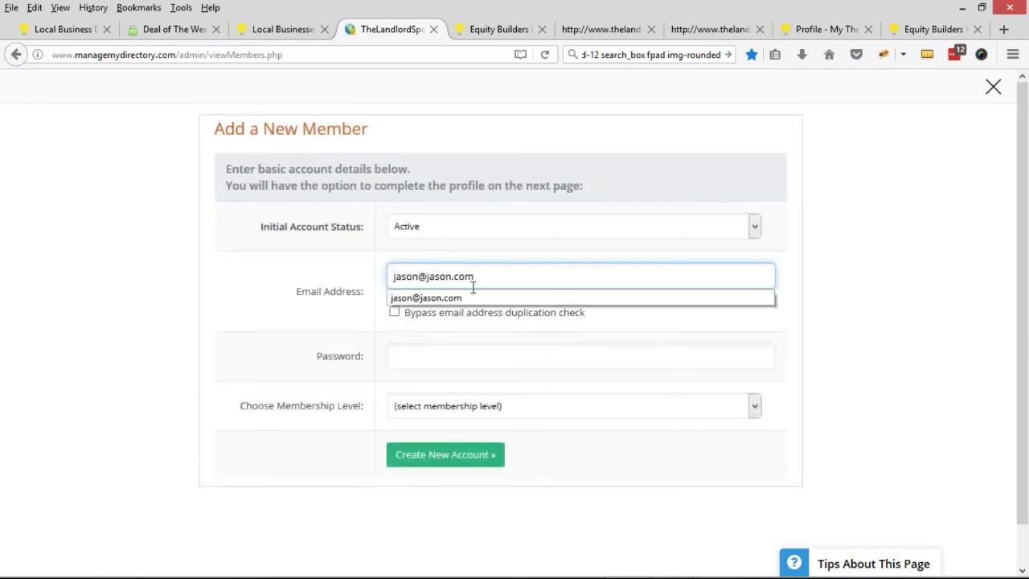
pyautogui.click(429, 356)
pyautogui.write('111111111')
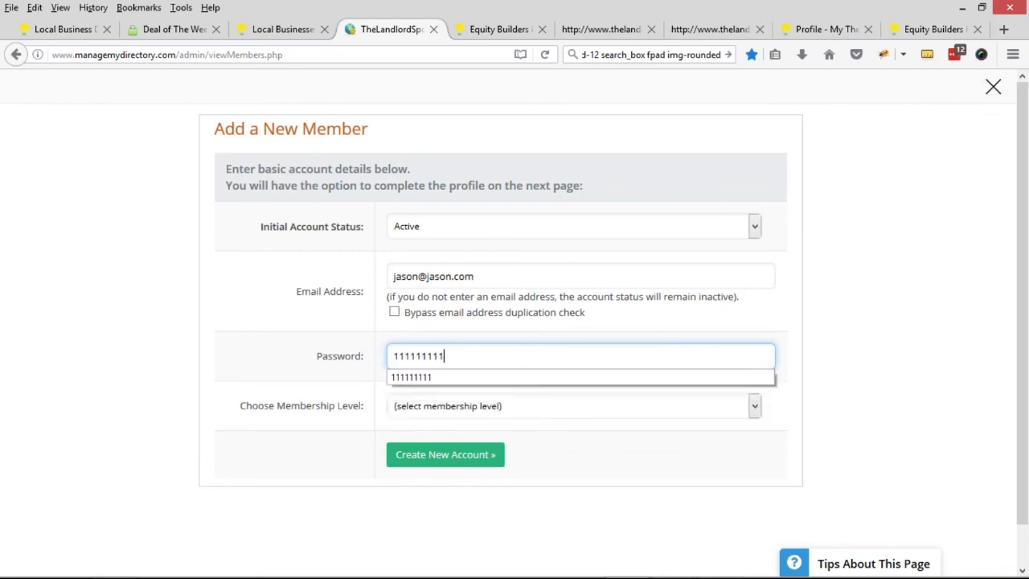
pyautogui.click(453, 405)
pyautogui.click(450, 464)
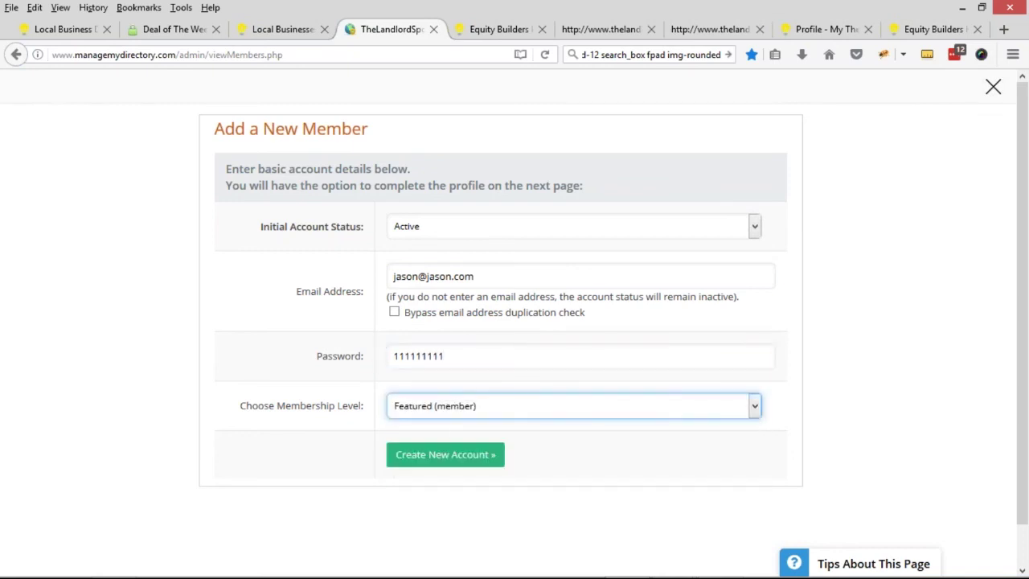
pyautogui.click(445, 455)
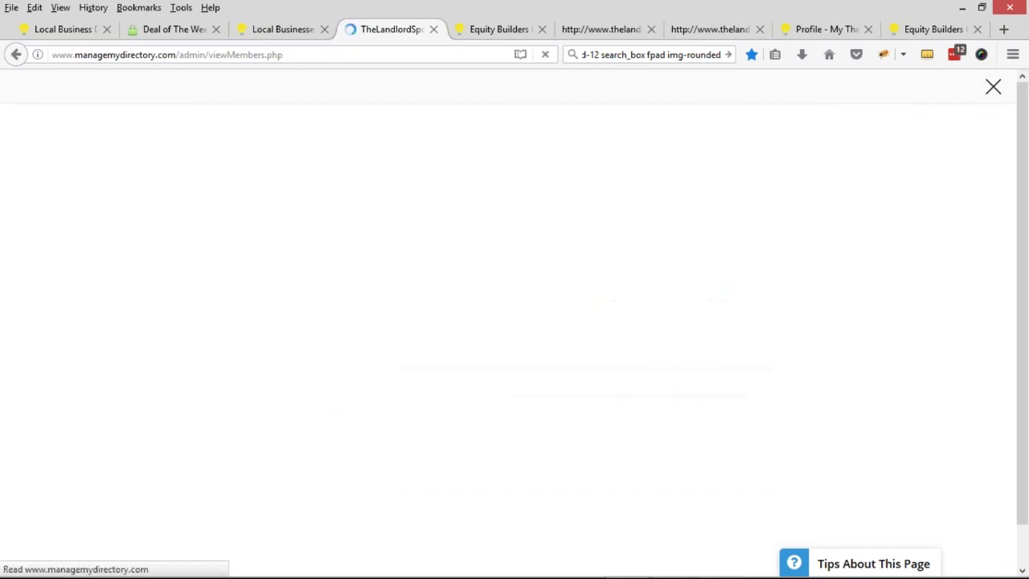
pyautogui.click(994, 88)
pyautogui.click(28, 190)
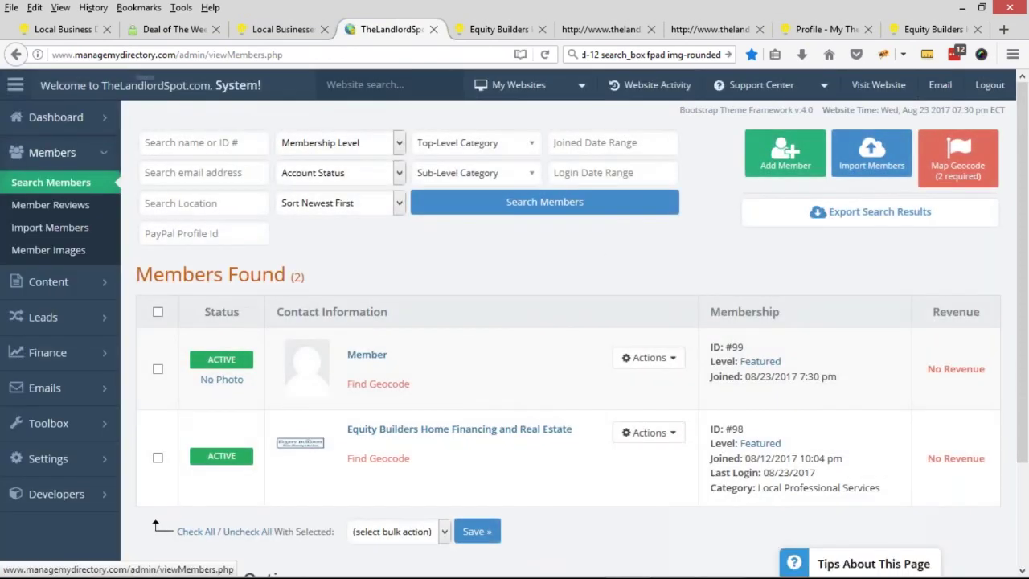
# - Log in as the new member from the Actions menu
pyautogui.click(648, 357)
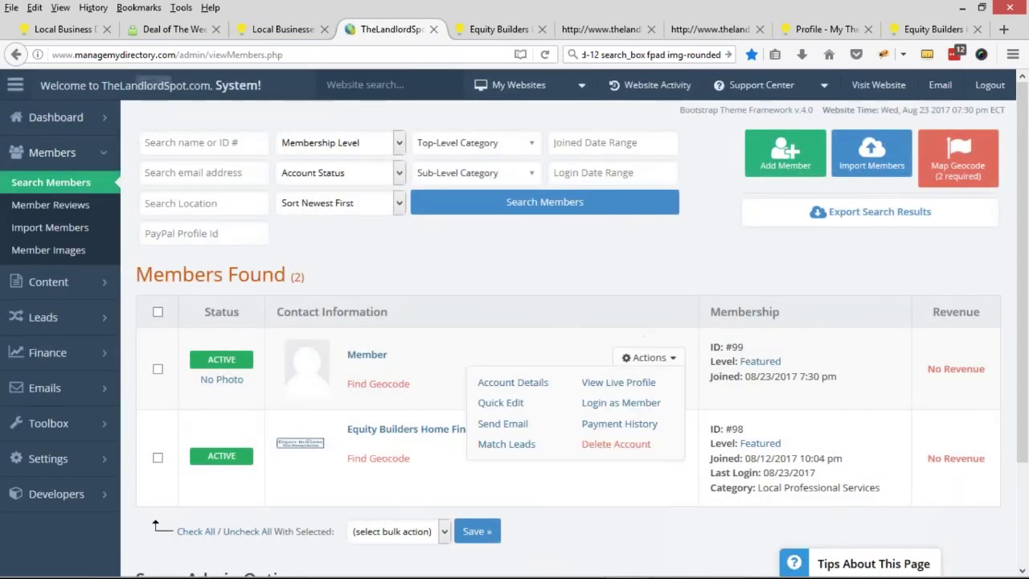
pyautogui.click(643, 357)
pyautogui.click(643, 357)
pyautogui.click(643, 357)
pyautogui.click(649, 358)
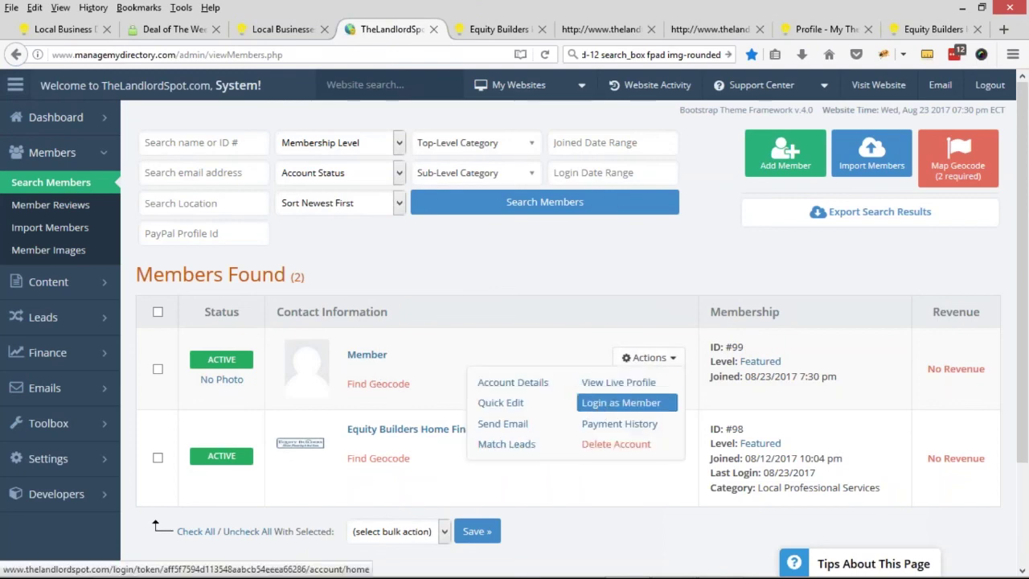
pyautogui.click(620, 399)
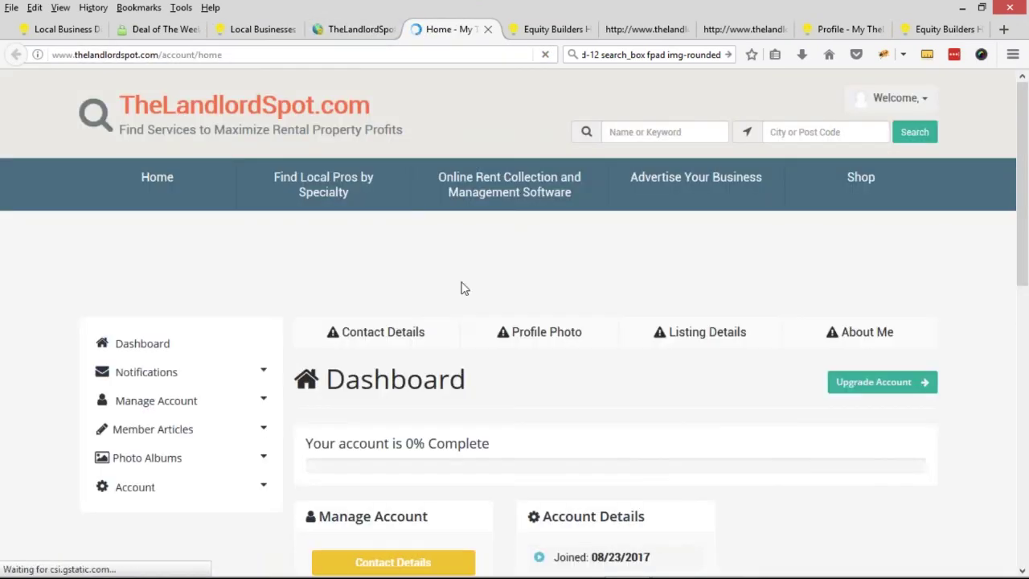
# - In Contact Details, enter the member's first and last name
pyautogui.scroll(-3, 464, 287)
pyautogui.click(444, 355)
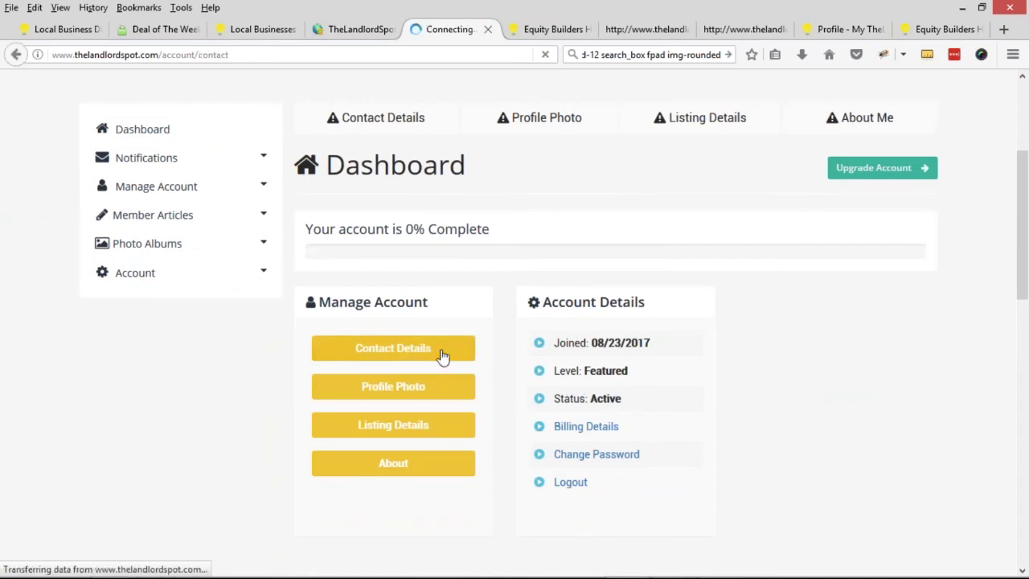
pyautogui.scroll(-3, 325, 338)
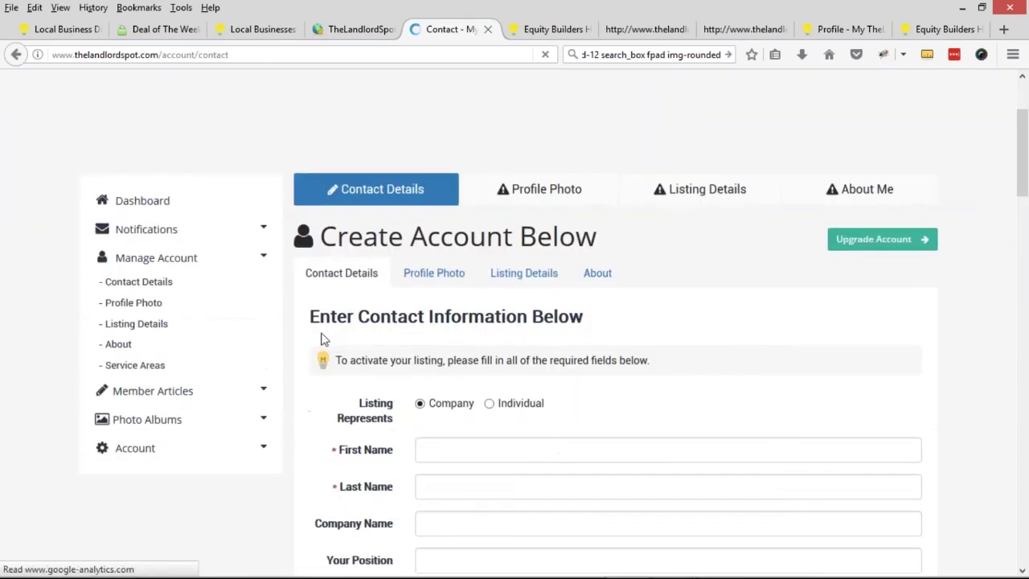
pyautogui.click(476, 378)
pyautogui.write('Jason')
pyautogui.press('Tab')
pyautogui.write('M')
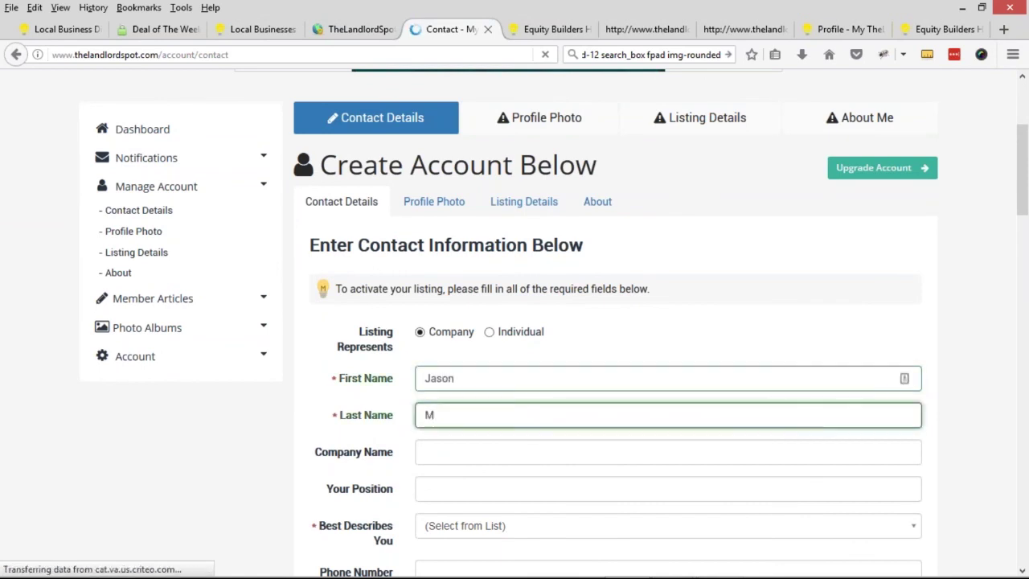
# - Choose Local Professional Services, save the contact details, and refresh the admin members list
pyautogui.scroll(-4, 261, 364)
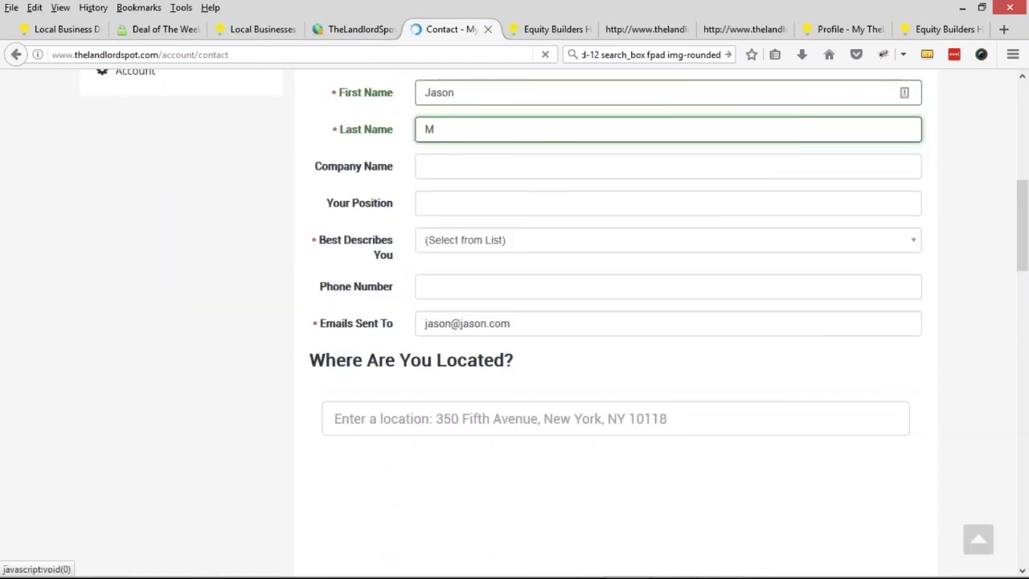
pyautogui.click(390, 251)
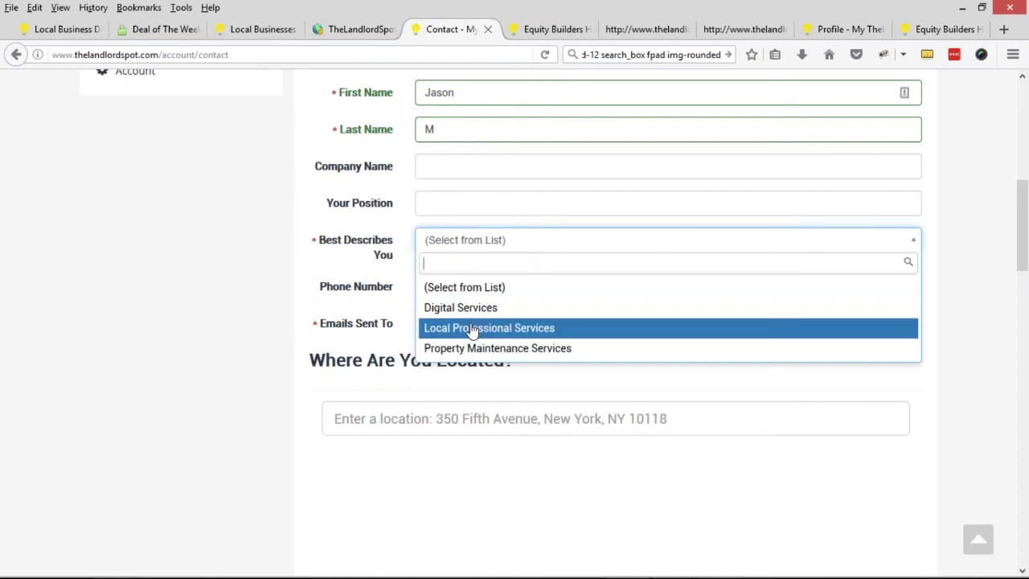
pyautogui.click(471, 328)
pyautogui.scroll(-10, 236, 275)
pyautogui.scroll(-4, 241, 271)
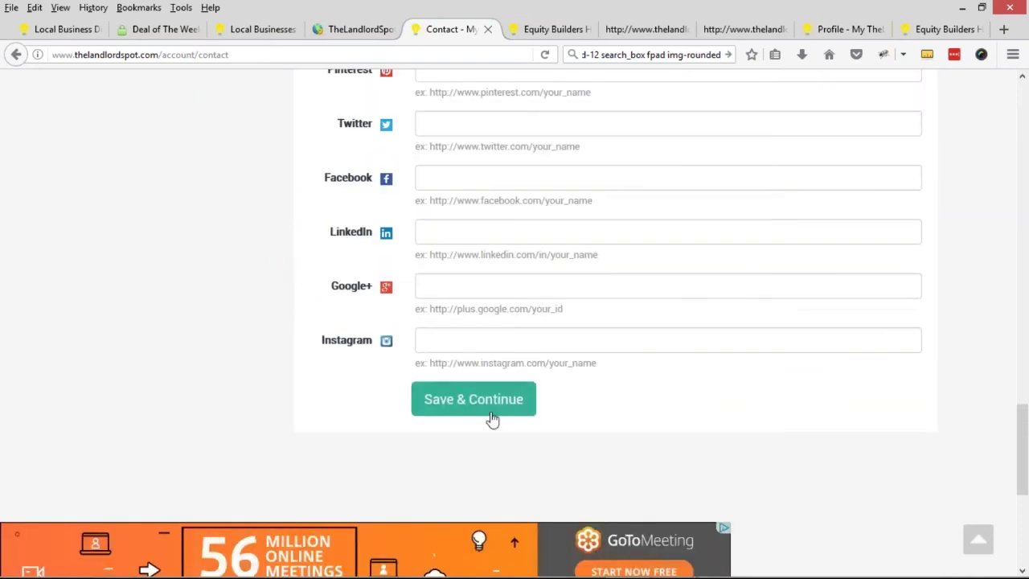
pyautogui.click(487, 410)
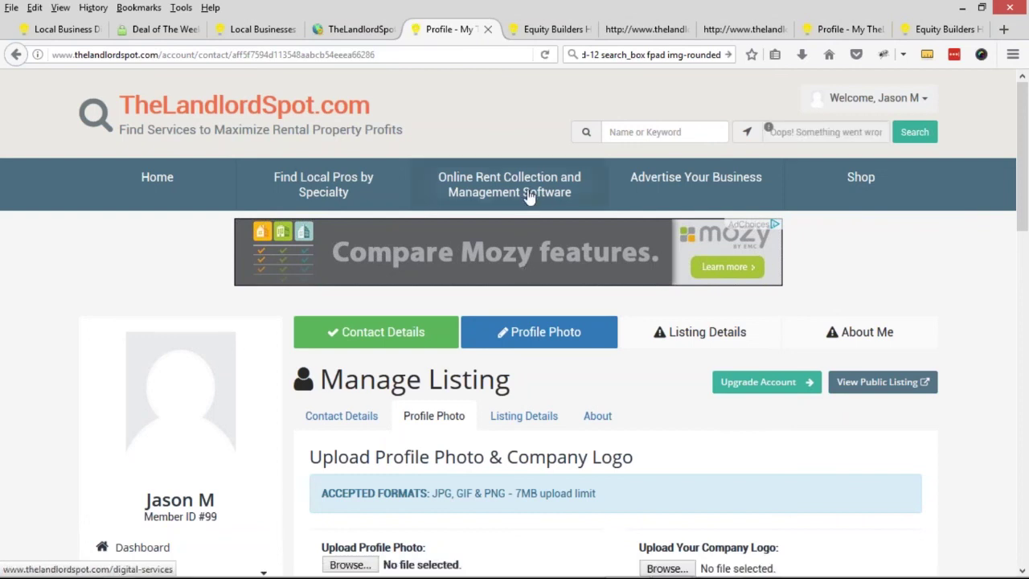
pyautogui.click(356, 32)
pyautogui.click(64, 186)
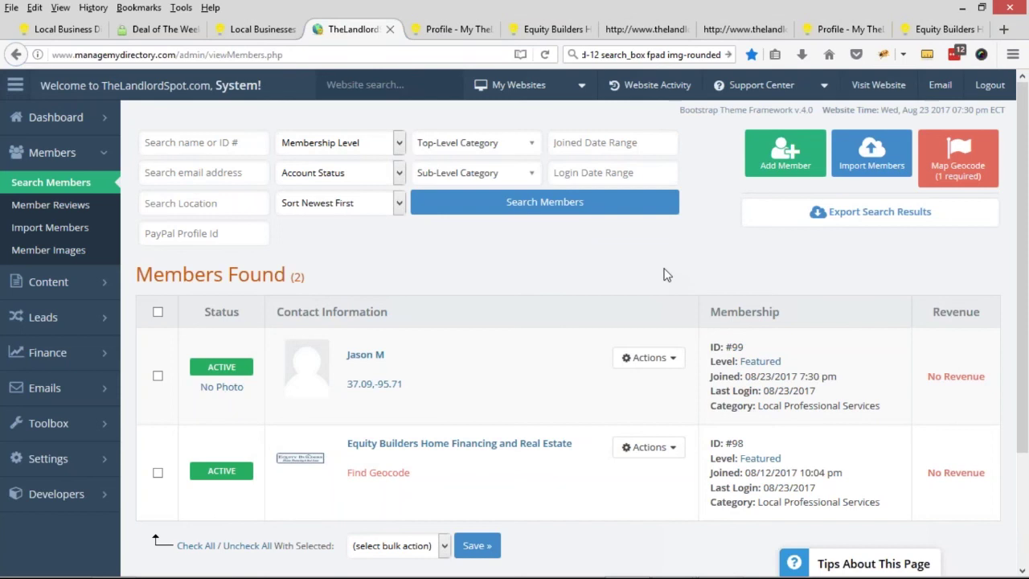
# - Verify the Featured level's Enable Contact Details Tab is still Yes, then switch to the webinar slide
pyautogui.click(773, 362)
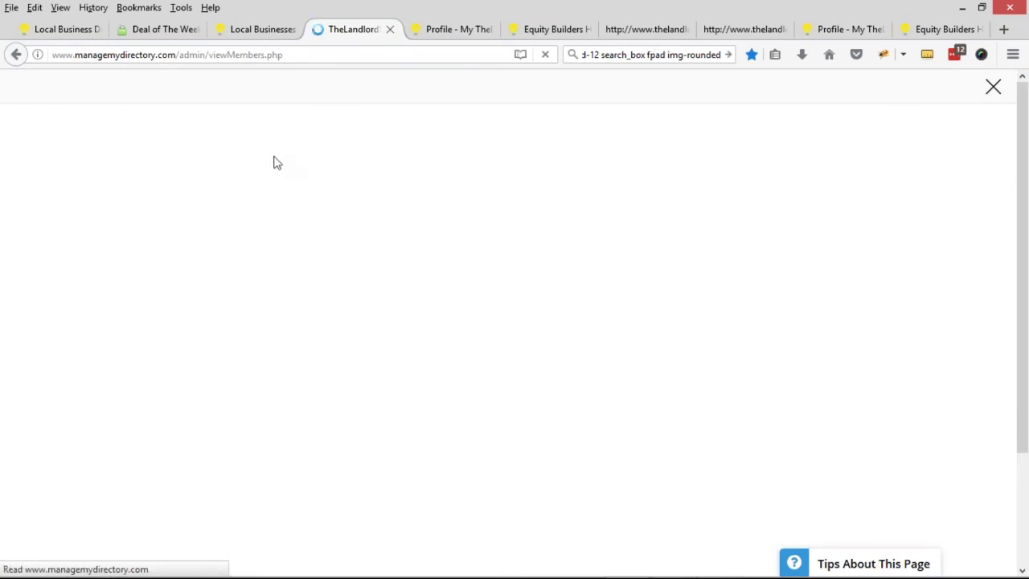
pyautogui.click(214, 201)
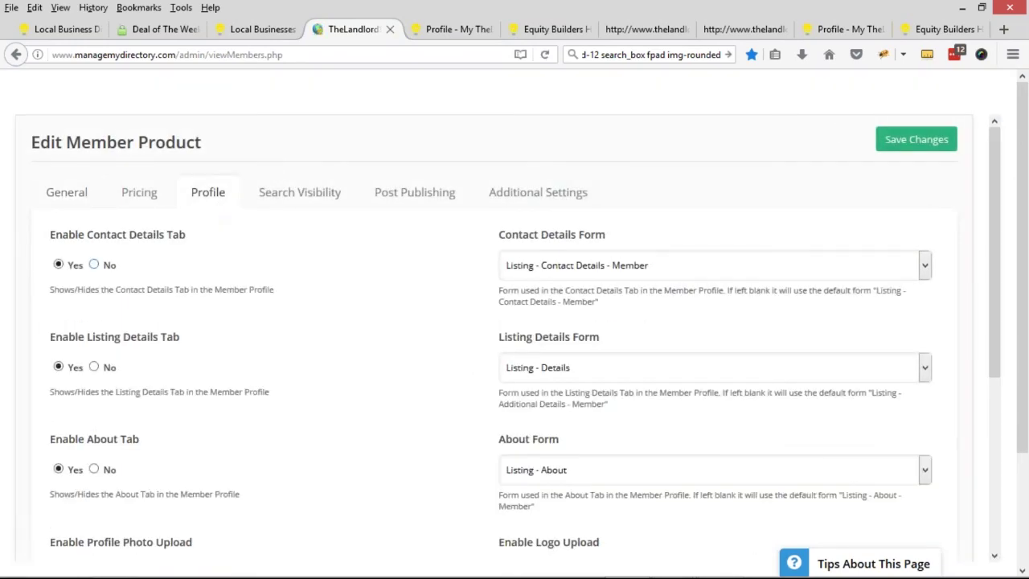
pyautogui.click(993, 88)
pyautogui.click(762, 364)
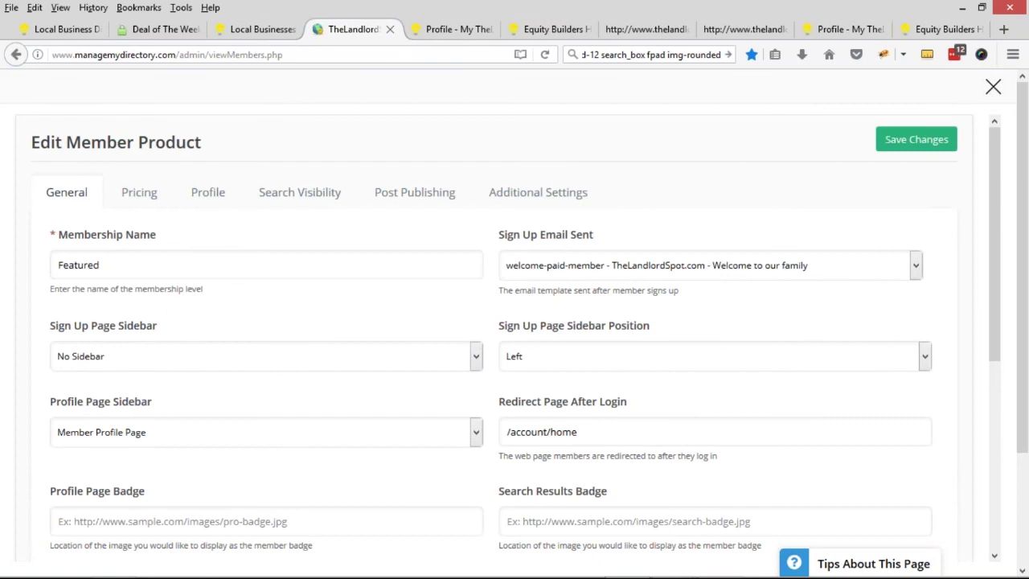
pyautogui.click(208, 193)
pyautogui.moveTo(49, 235); pyautogui.dragTo(207, 243)
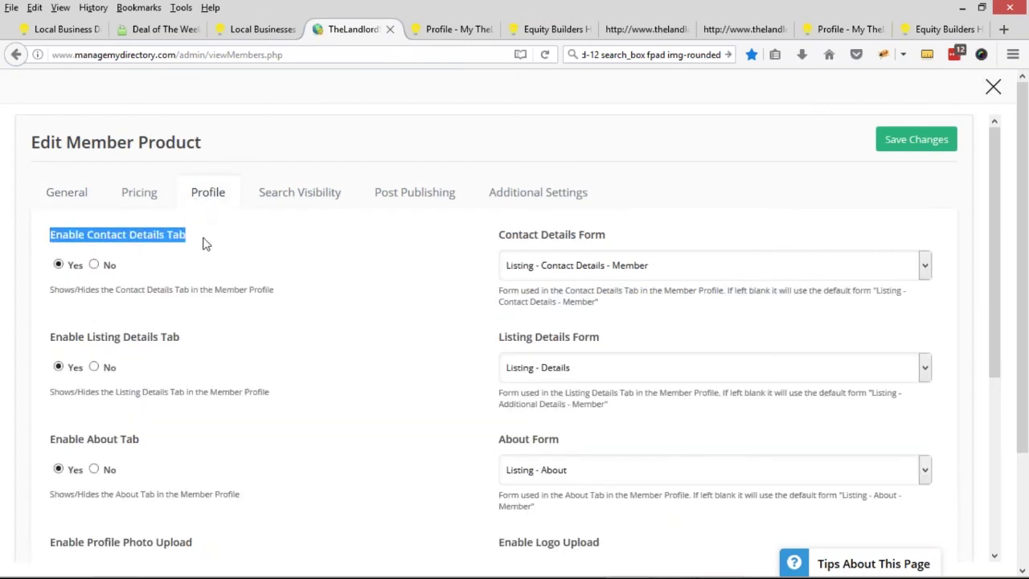
pyautogui.click(69, 270)
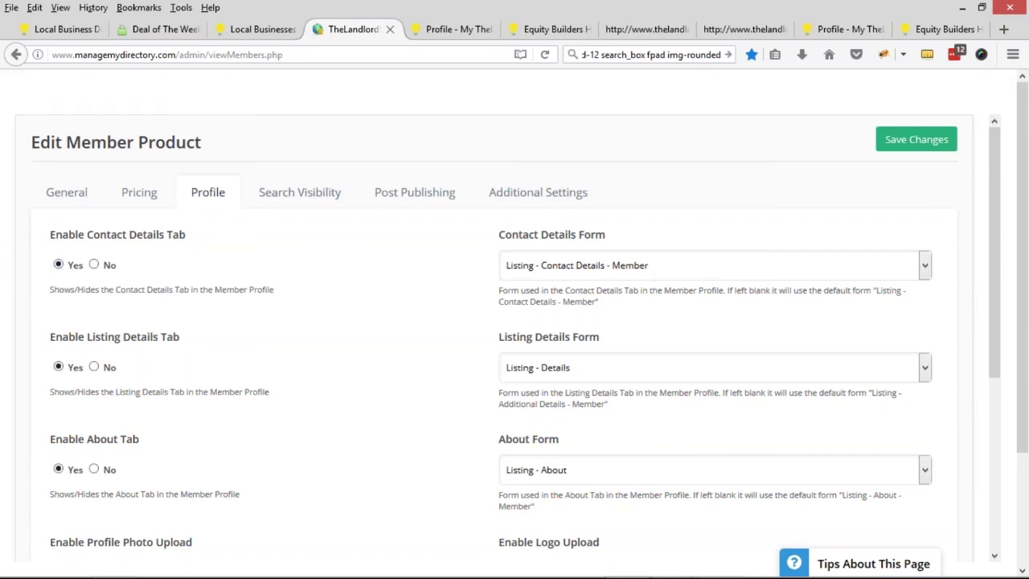
pyautogui.click(993, 86)
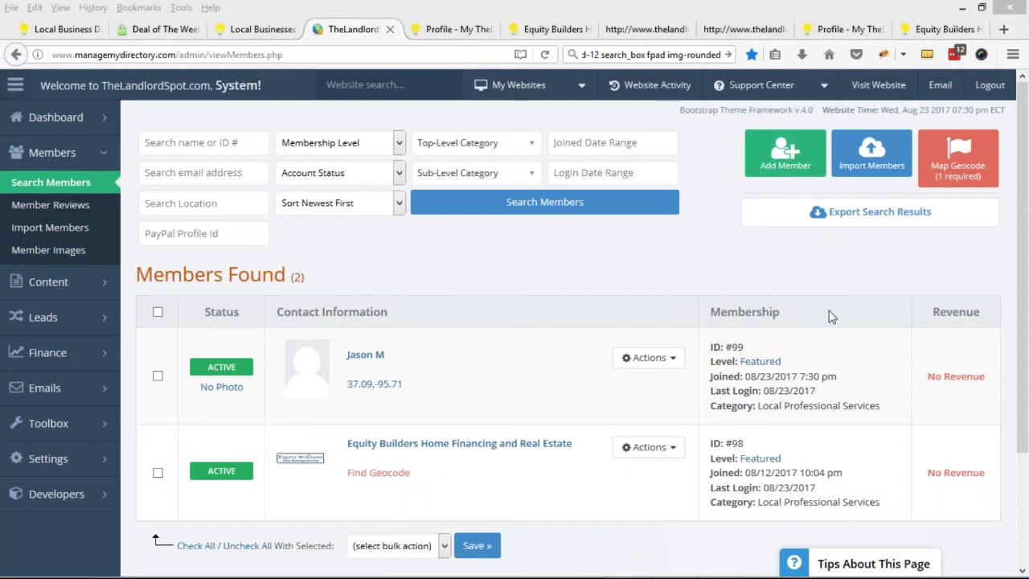
pyautogui.hotkey('alt', 'Tab')
pyautogui.hotkey('alt', 'Tab')
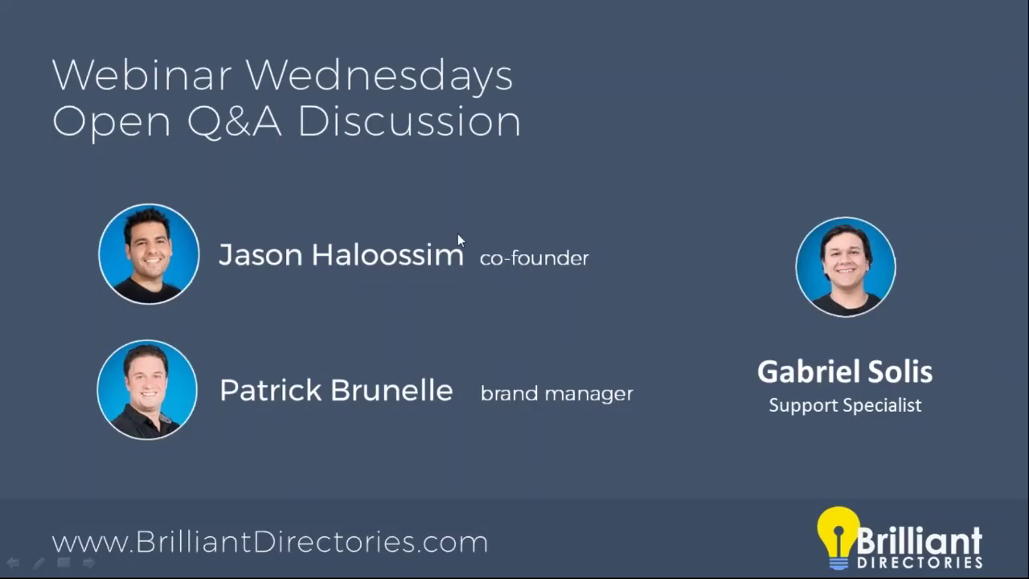